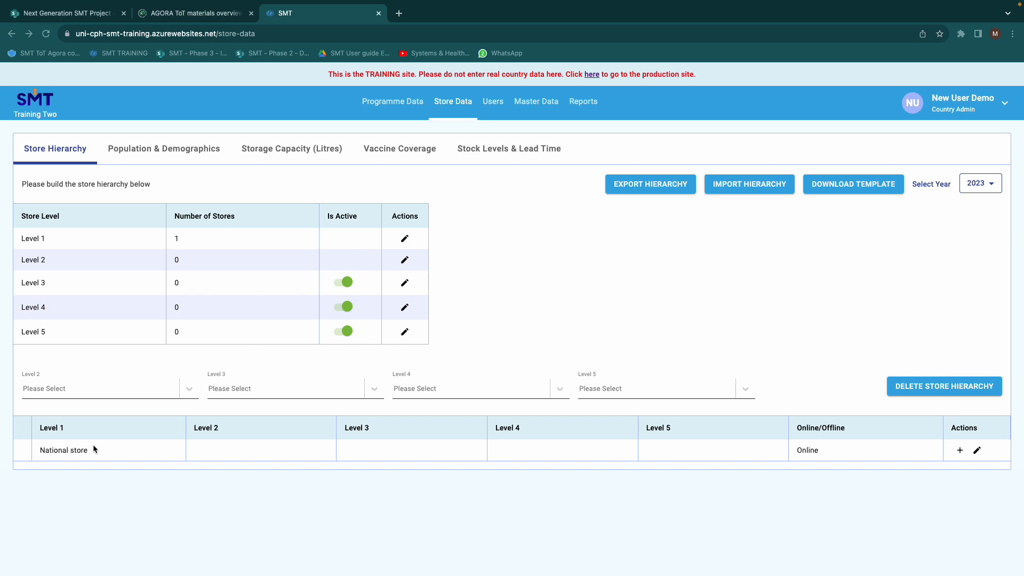
Download the store hierarchy template and open "Hierarchy import file_EN (3).xlsx" full screen in Excel.
click(854, 190)
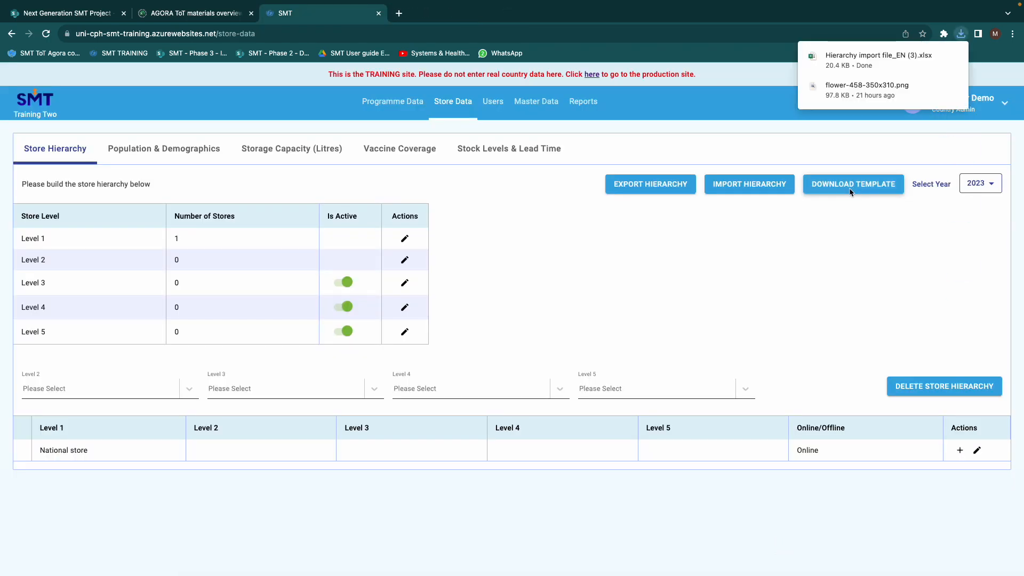
mouse_move(878, 58)
click(954, 56)
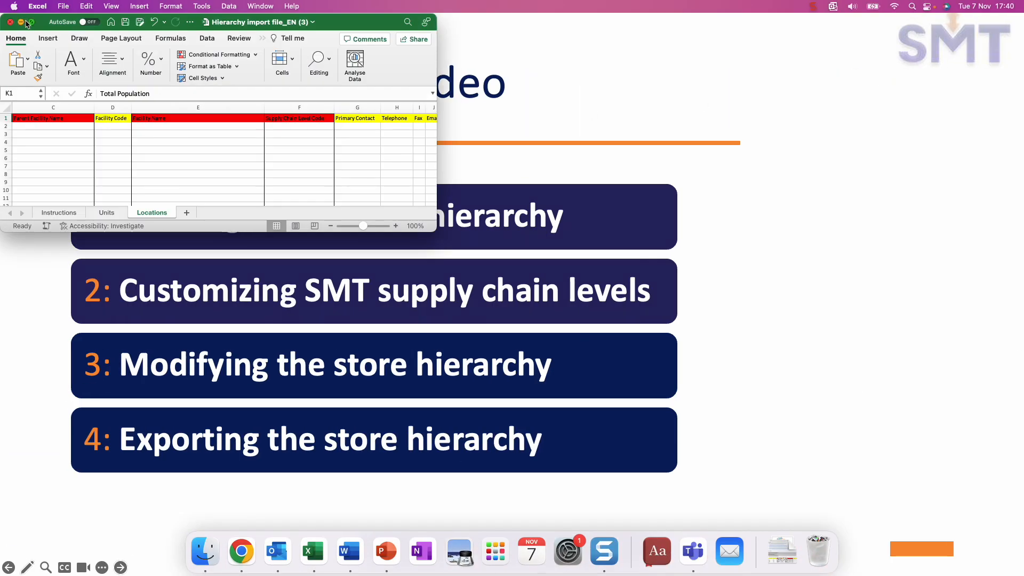
click(31, 22)
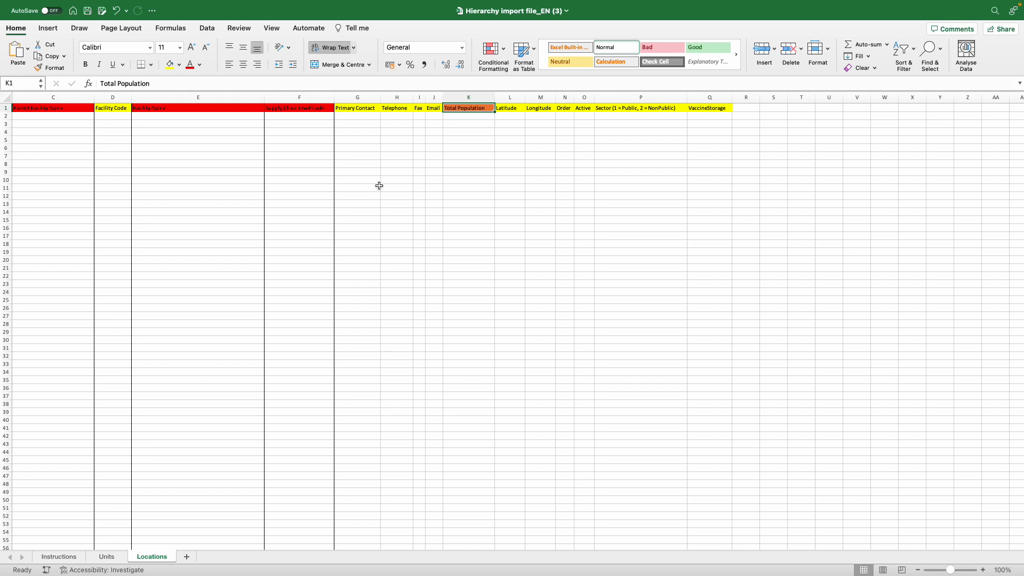
Enlarge the Locations sheet to 190% and display it from the Administrative Unit Code column.
click(983, 570)
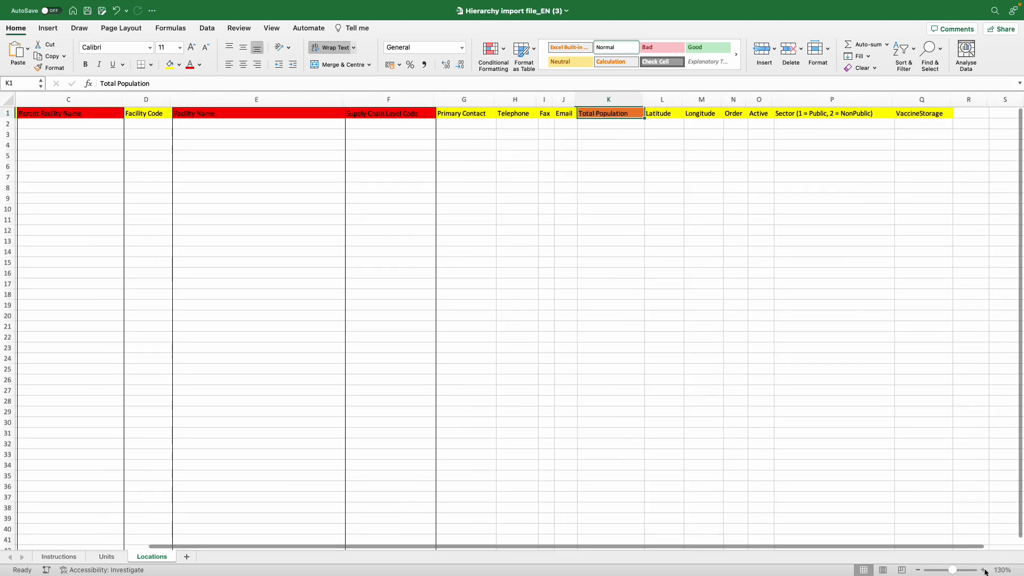
click(984, 570)
click(984, 570)
click(984, 570)
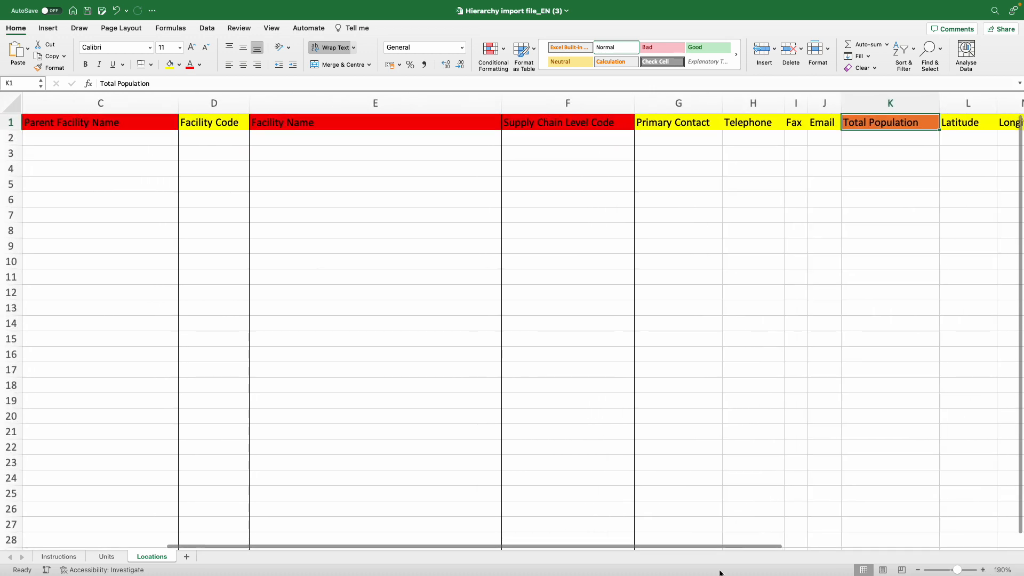
drag(638, 547, 218, 554)
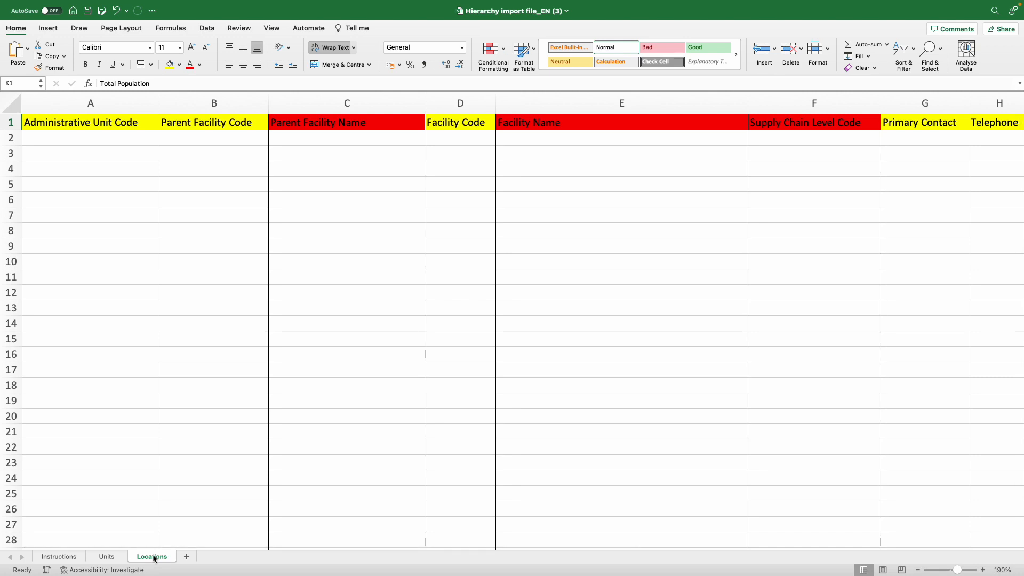
Read the Instructions sheet, including the do's and don'ts and the sample locations data.
click(58, 557)
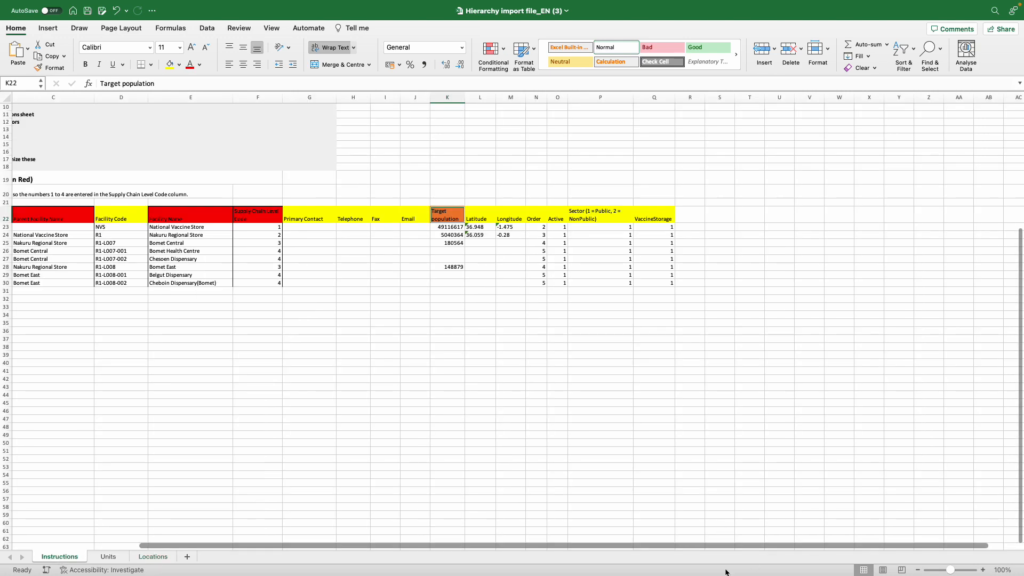
drag(658, 546, 530, 545)
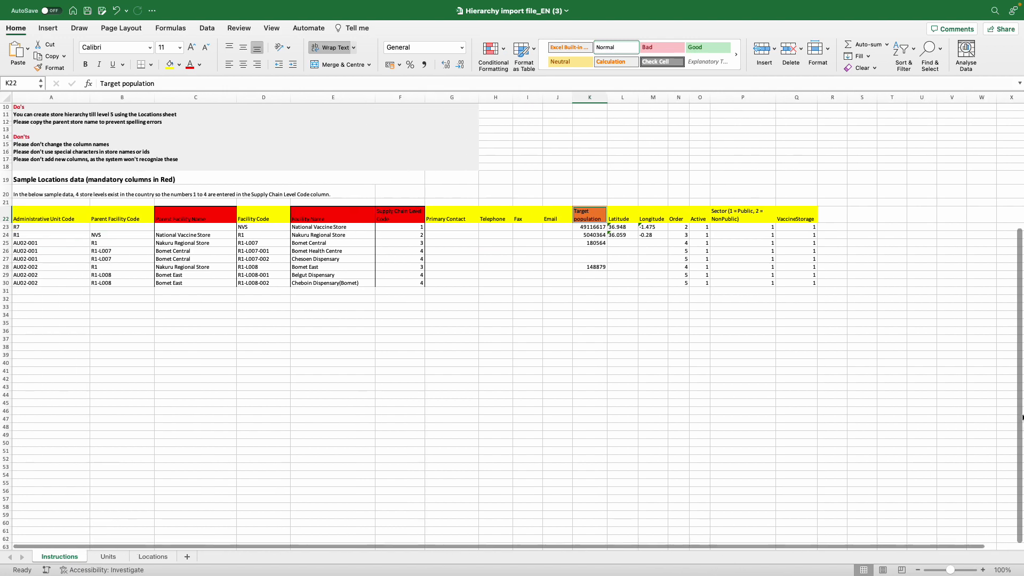
scroll(1019, 414, up, 3)
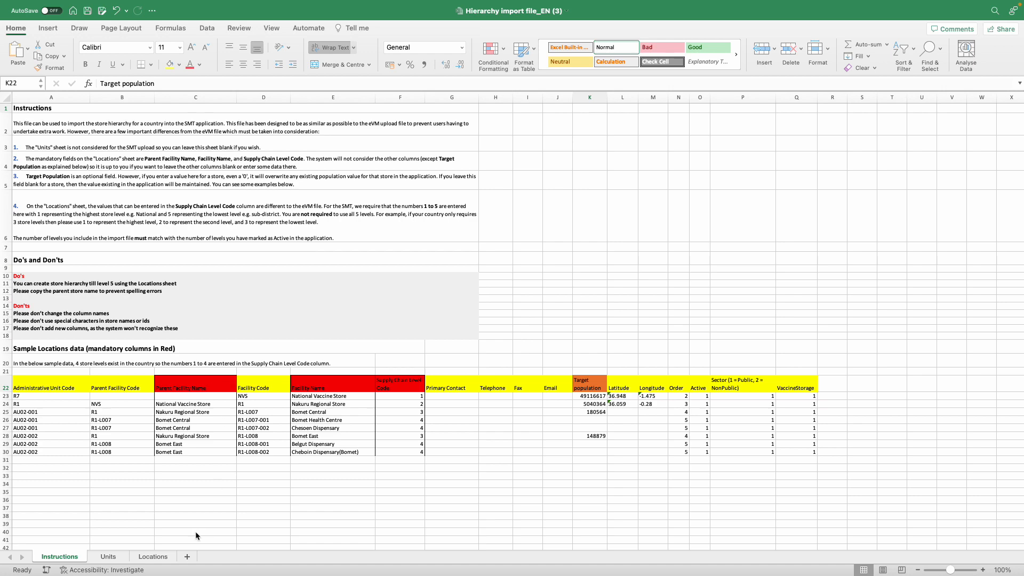
Return to the Locations sheet and examine the headings from Administrative Unit Code through Facility Name.
click(153, 561)
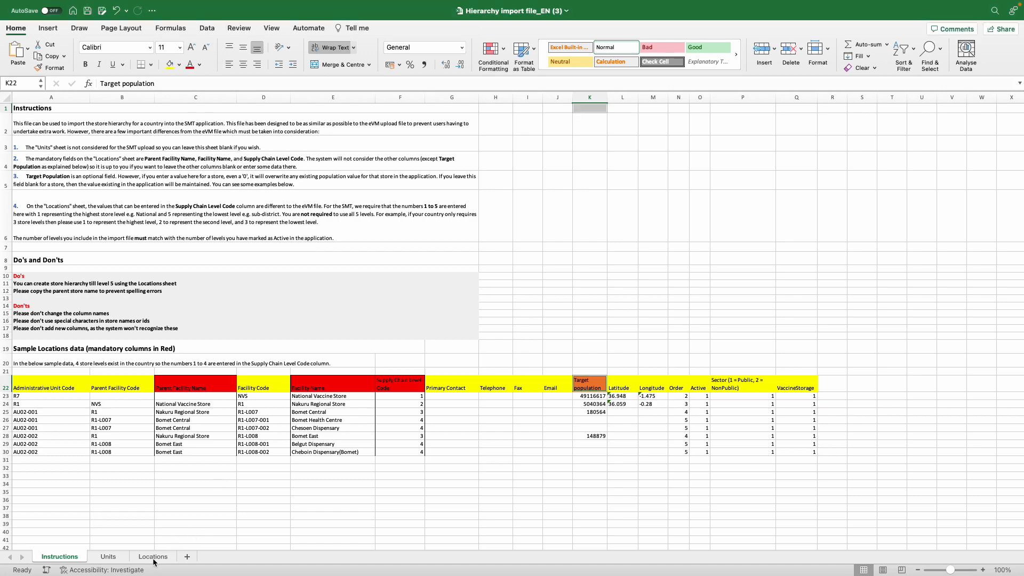
click(154, 559)
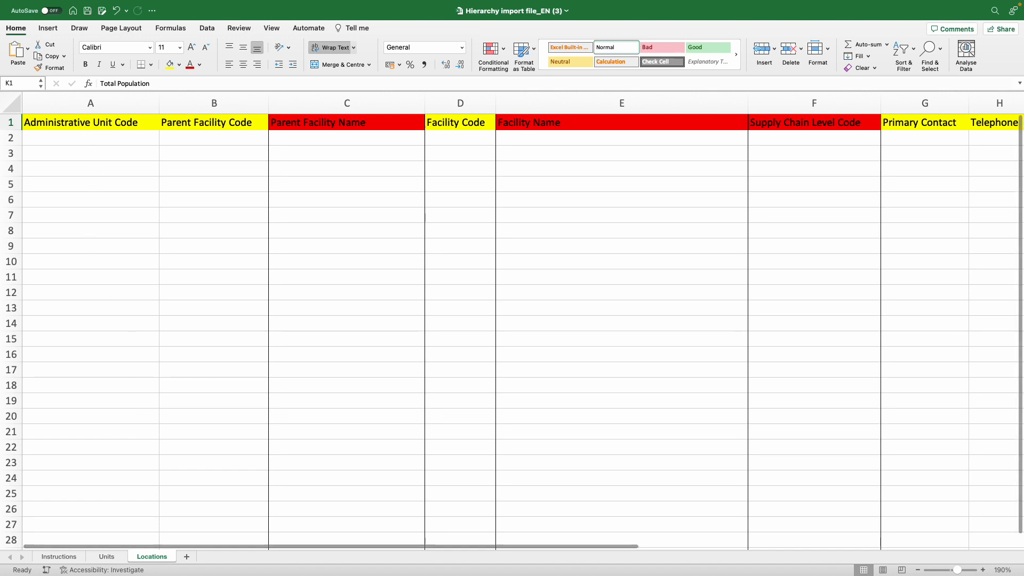
mouse_move(265, 544)
mouse_down()
mouse_move(635, 528)
mouse_move(438, 544)
mouse_move(252, 541)
mouse_up()
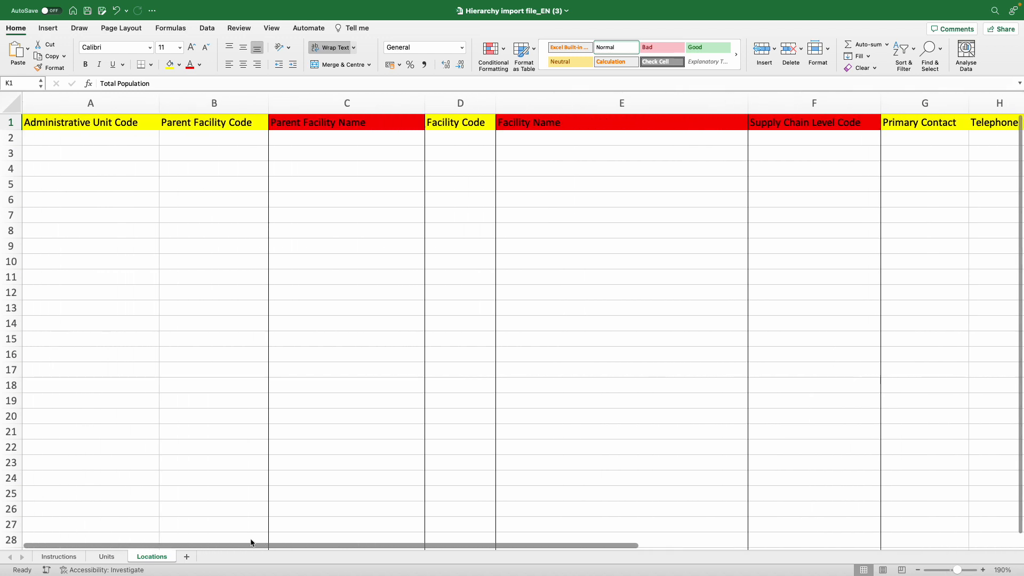
click(116, 120)
click(215, 121)
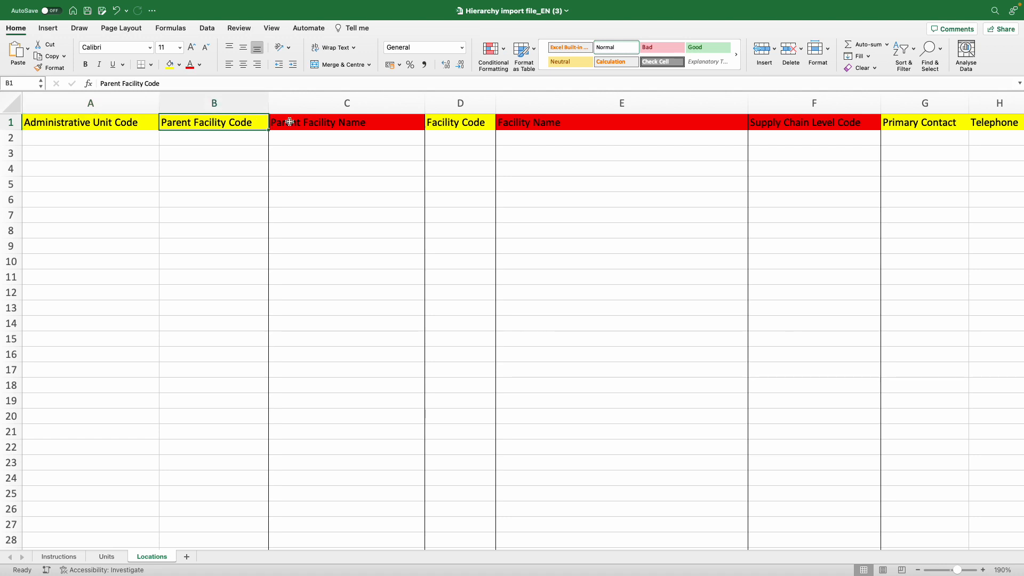
click(320, 124)
click(453, 123)
click(538, 125)
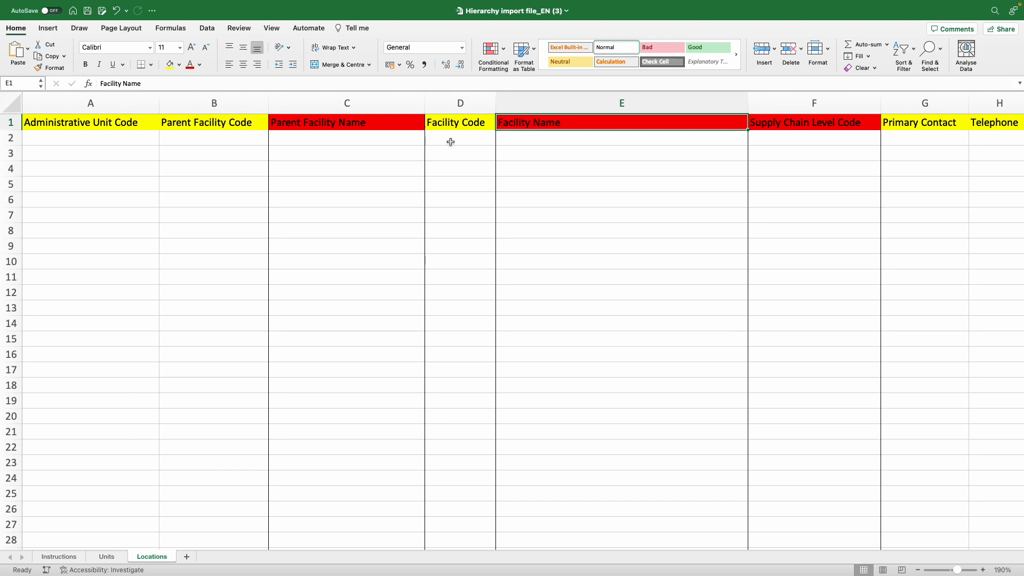
Examine the mandatory red columns: Parent Facility Name, Facility Name and Supply Chain Level Code.
click(357, 106)
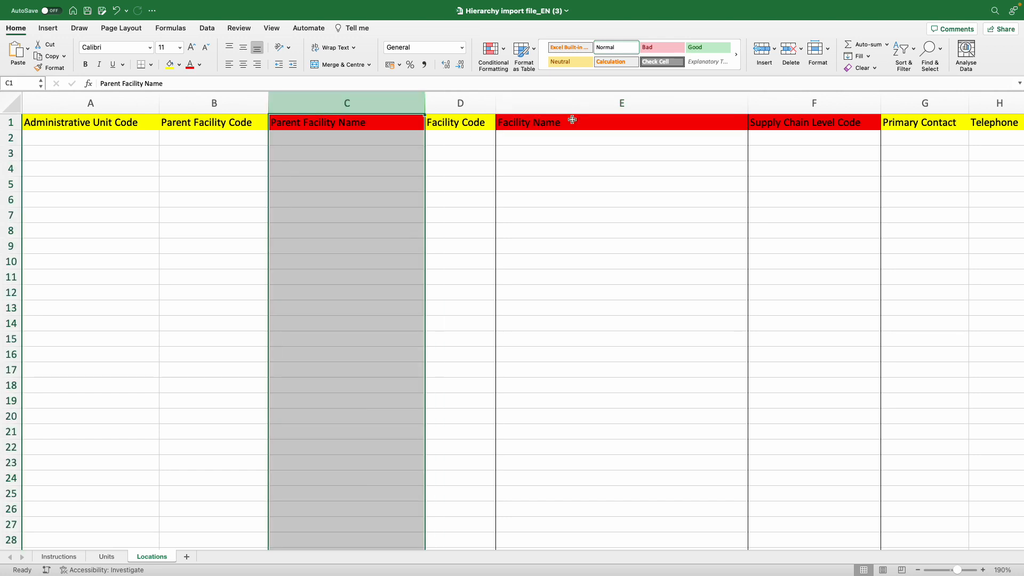
click(621, 103)
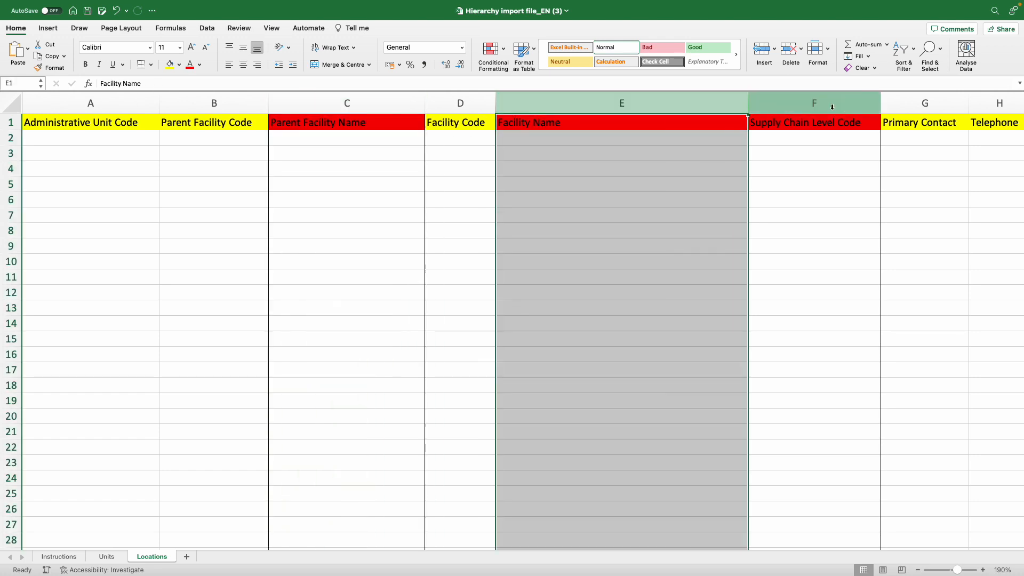
click(832, 106)
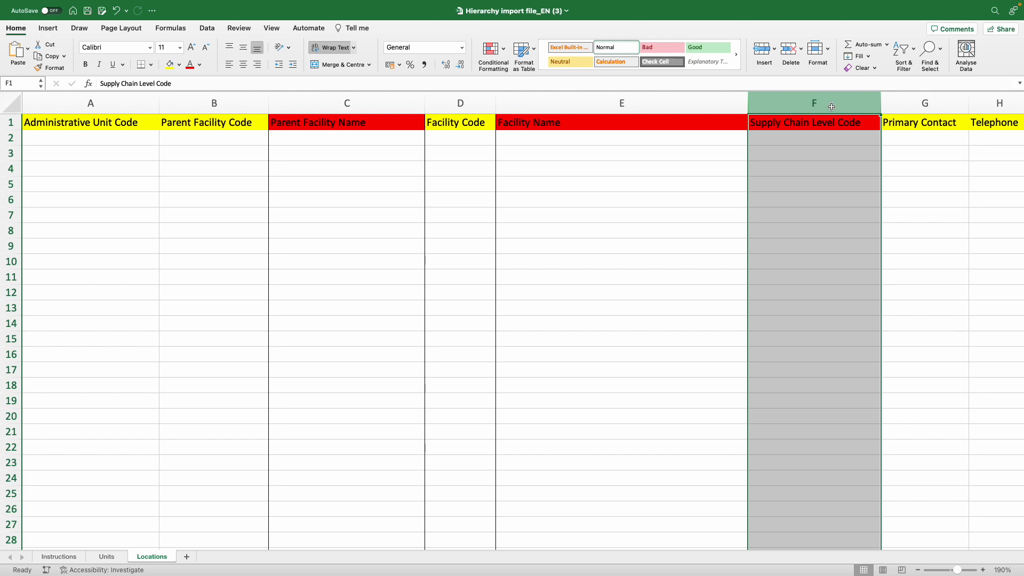
click(346, 103)
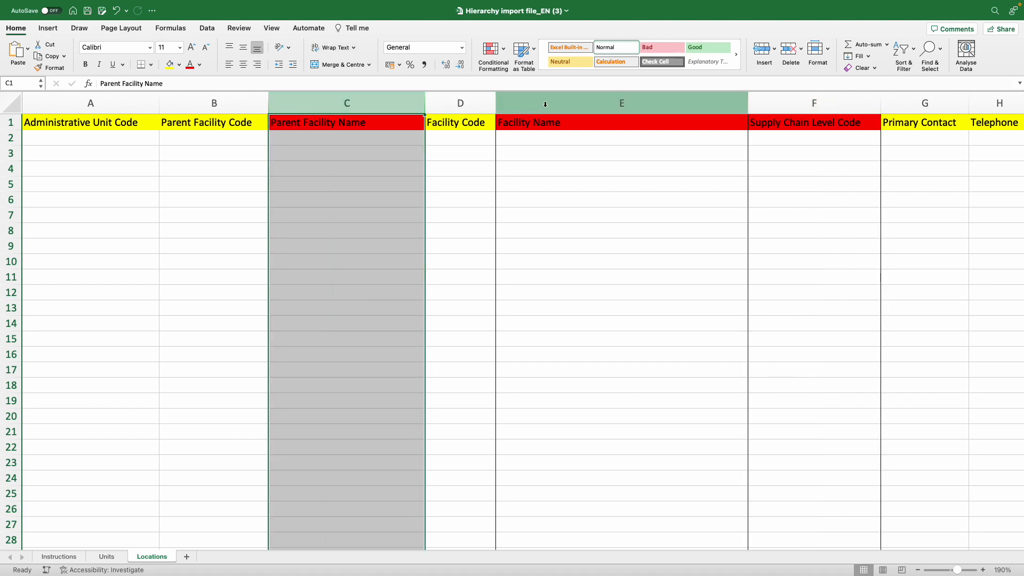
click(583, 103)
click(788, 101)
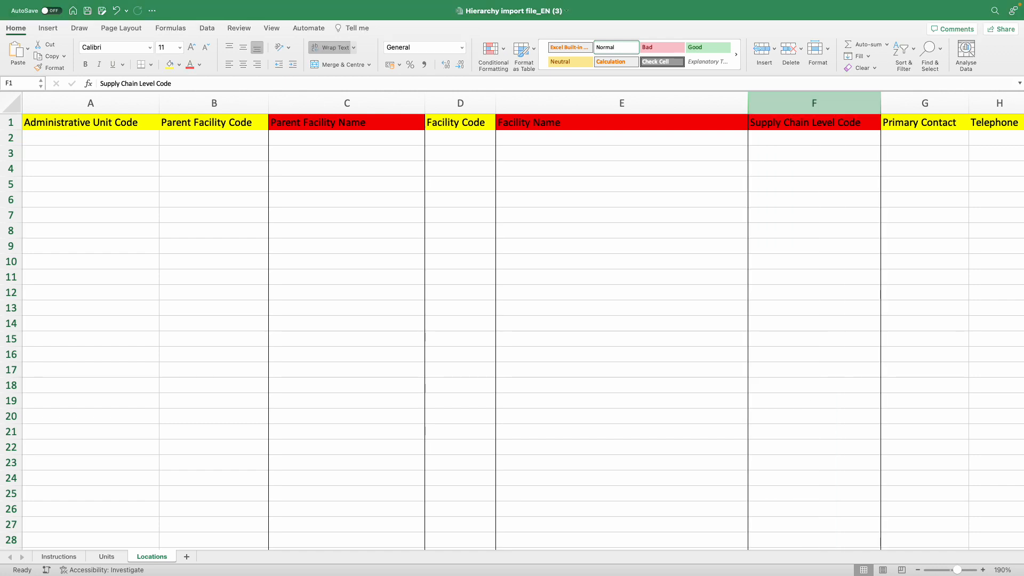
click(626, 103)
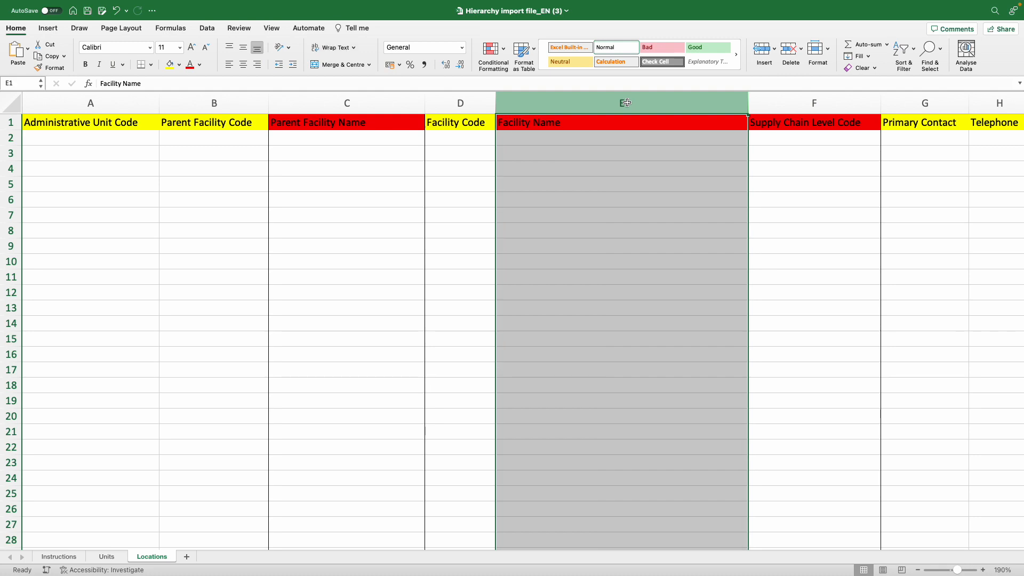
click(801, 98)
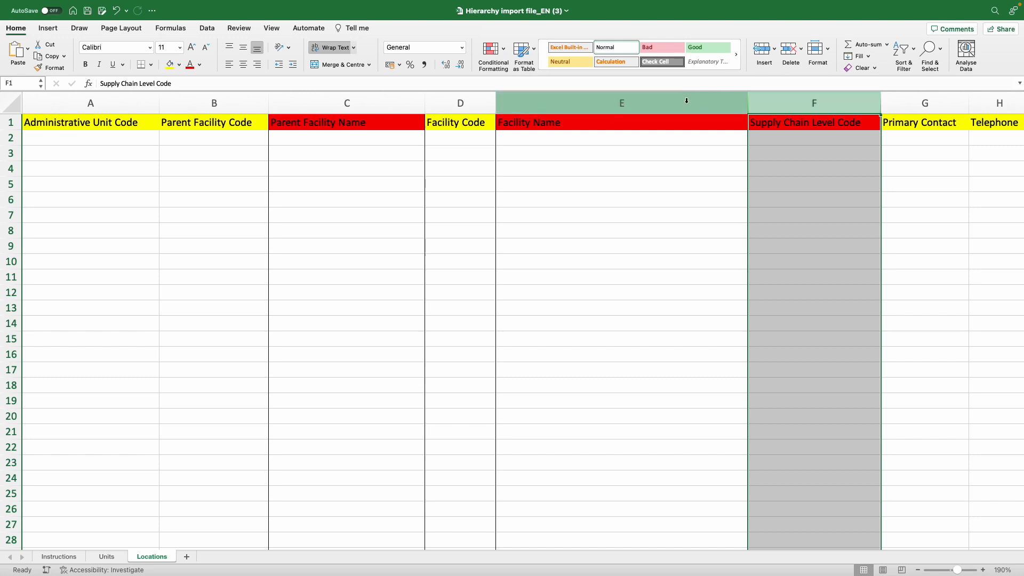
click(372, 100)
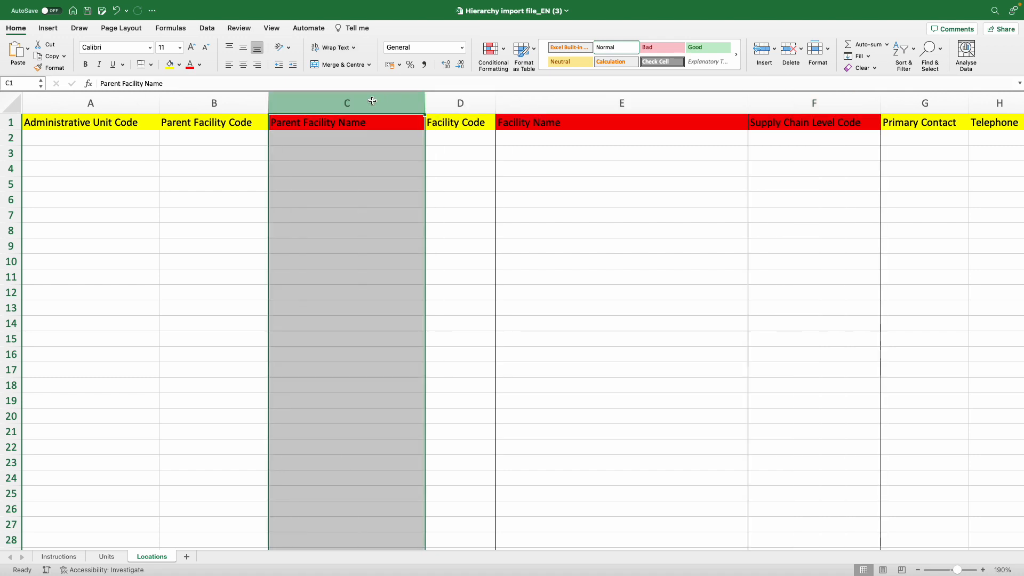
click(577, 96)
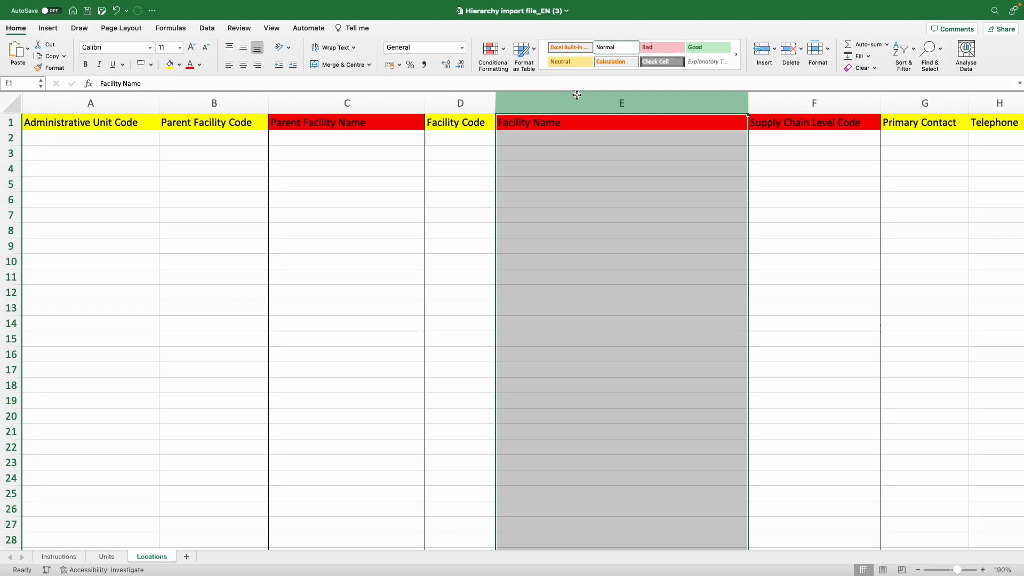
Enter "National Vaccine Store" as facility name in row 2 with supply chain level code 1, leaving its parent facility blank.
click(580, 137)
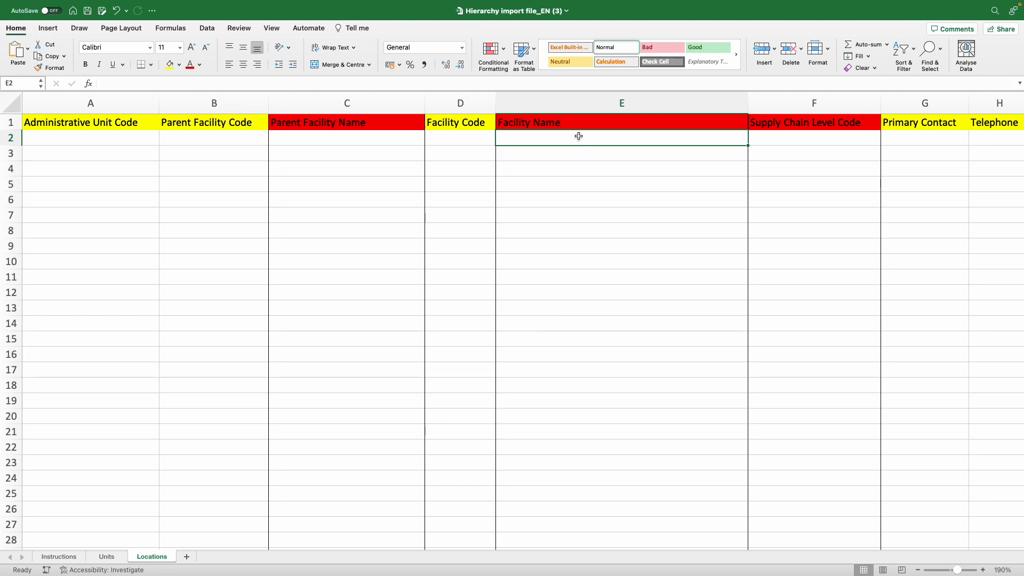
text(Nat)
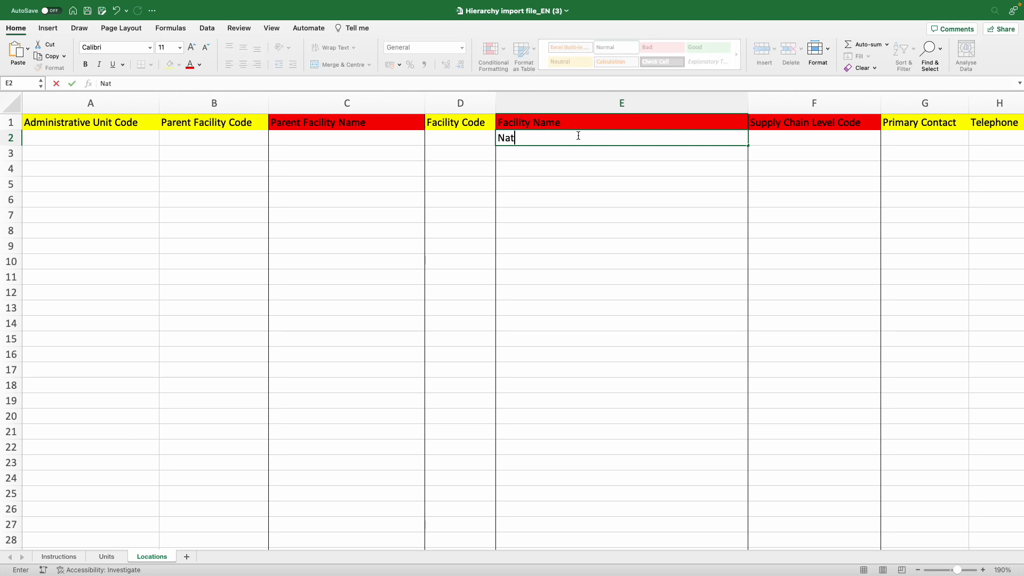
text(ional Vaccine Store)
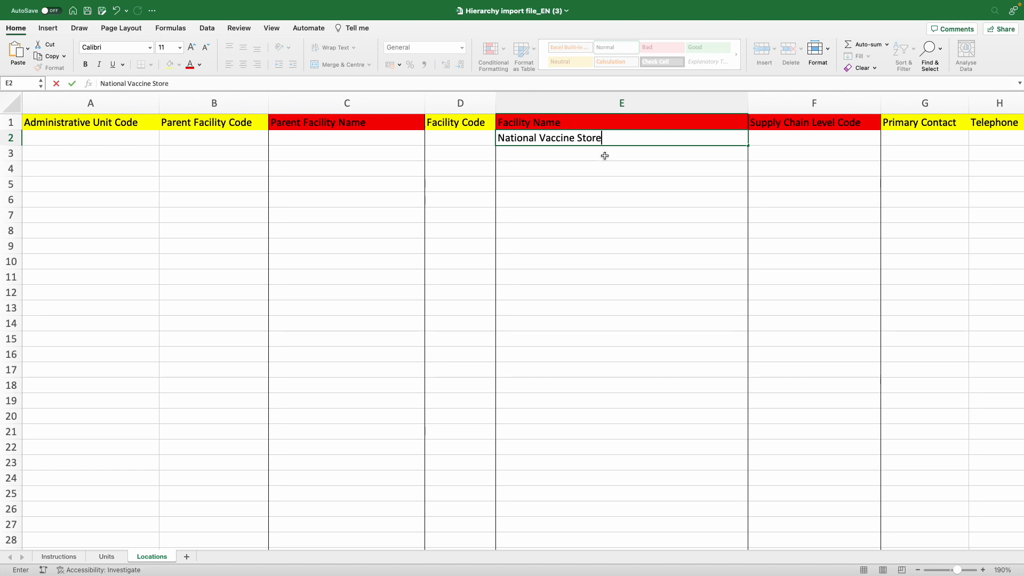
click(792, 138)
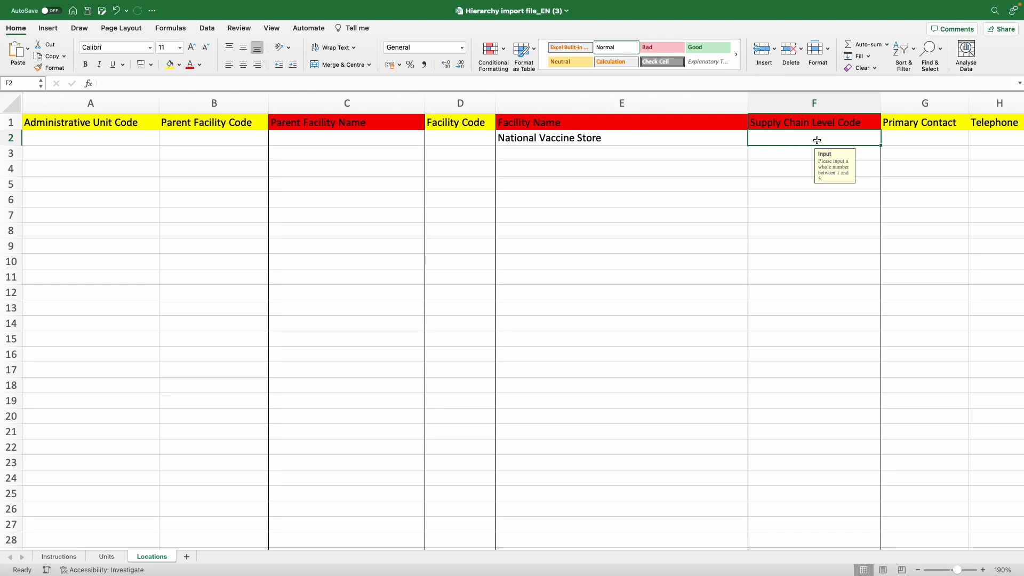
text(1)
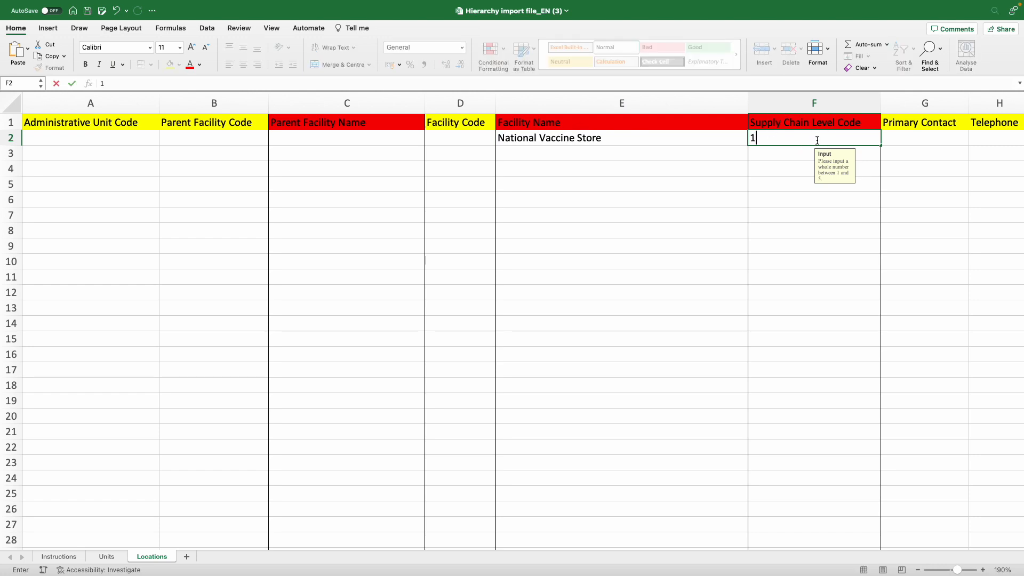
click(709, 151)
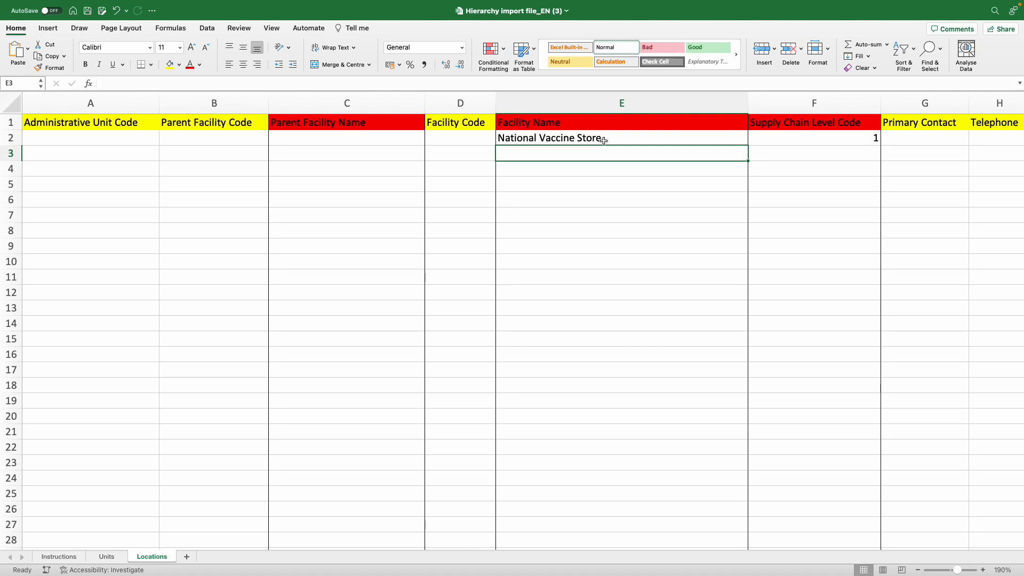
click(367, 140)
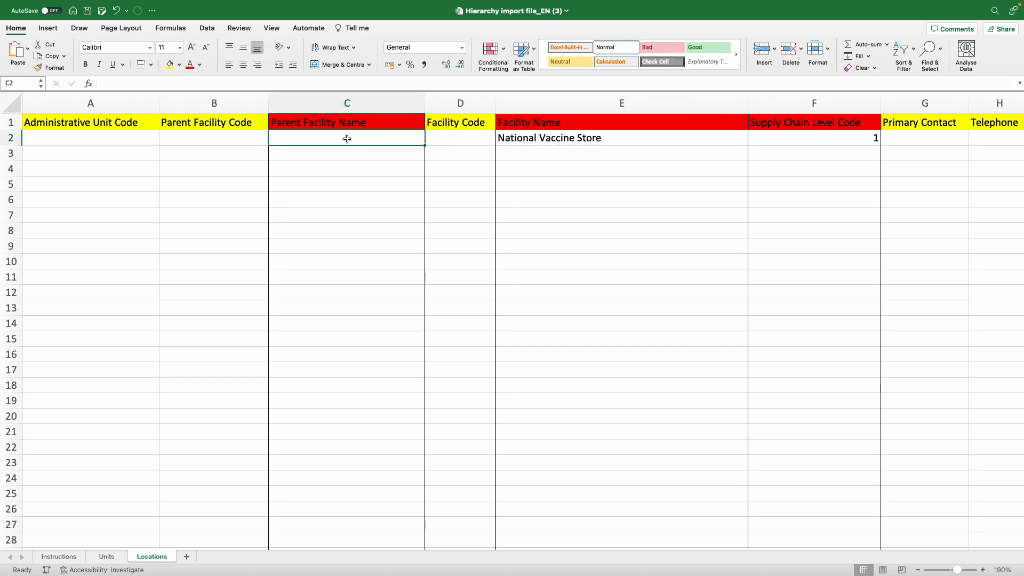
Enter "South Regional Store" as the facility name in row 3, below the national store.
click(548, 153)
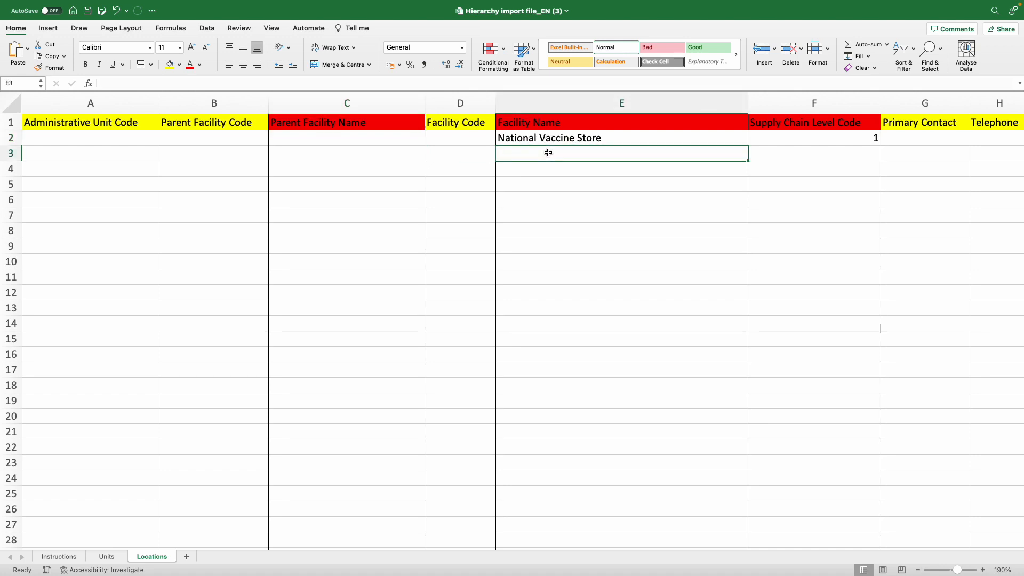
text(Sotu)
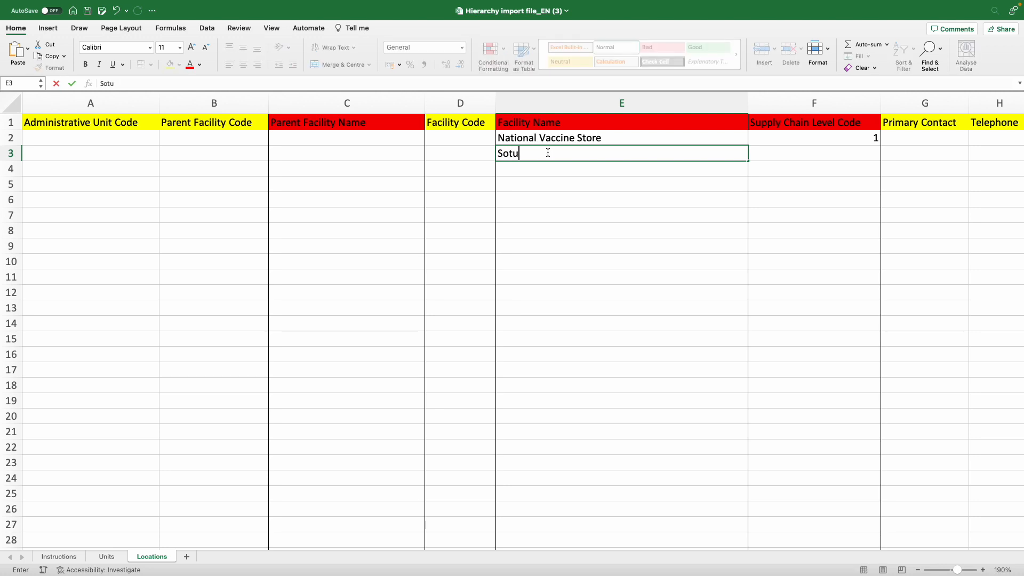
key(BackSpace)
key(BackSpace)
text(uth Regioa)
key(BackSpace)
text(nal Store)
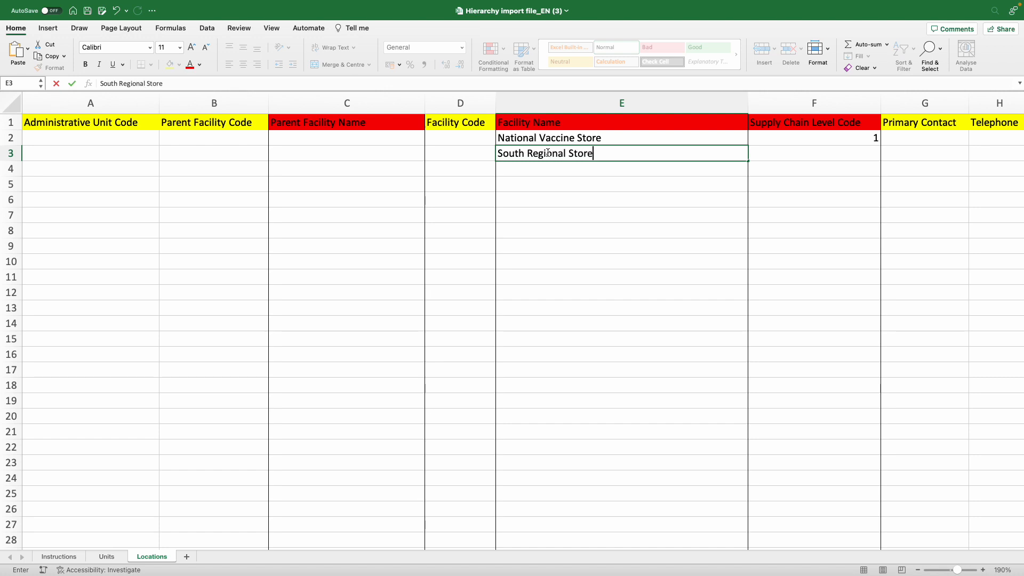
Enter "North Regional Store" as the facility name in row 4, below the South Regional Store.
click(545, 169)
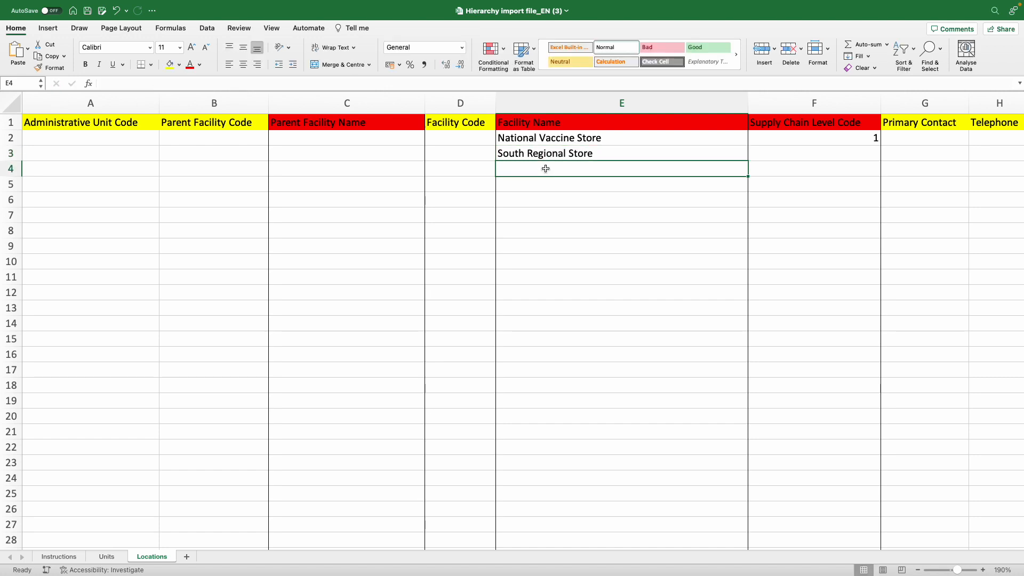
text(Nort)
key(BackSpace)
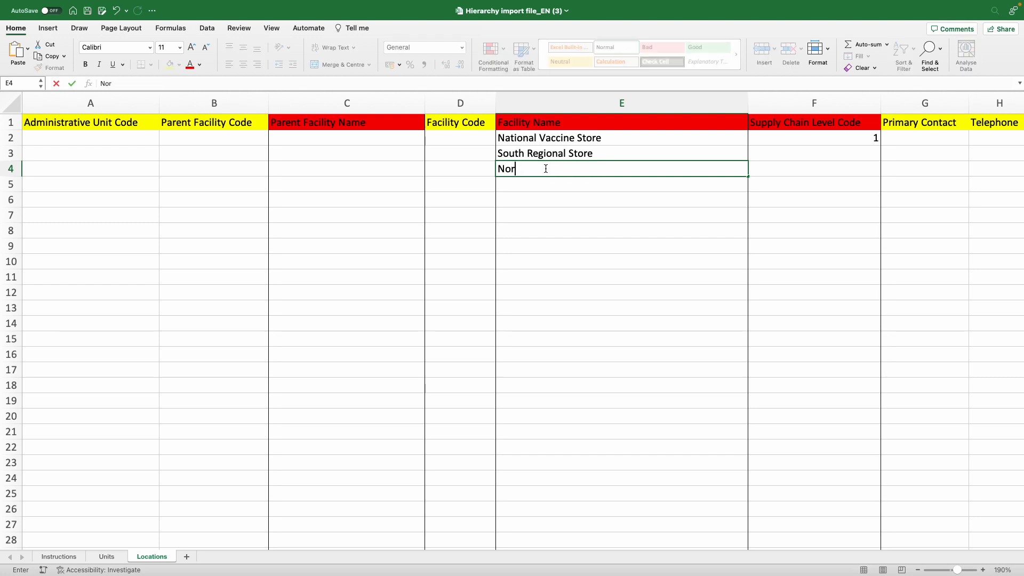
text(th Regional Store)
click(668, 188)
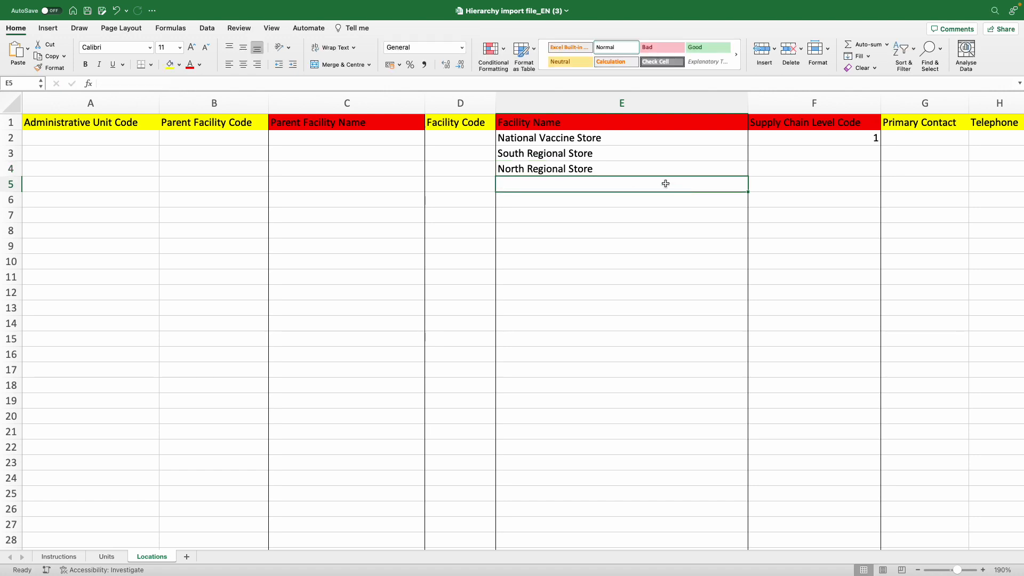
Set the supply chain level code to 2 for the South and North Regional Stores in rows 3 and 4.
drag(609, 154, 610, 164)
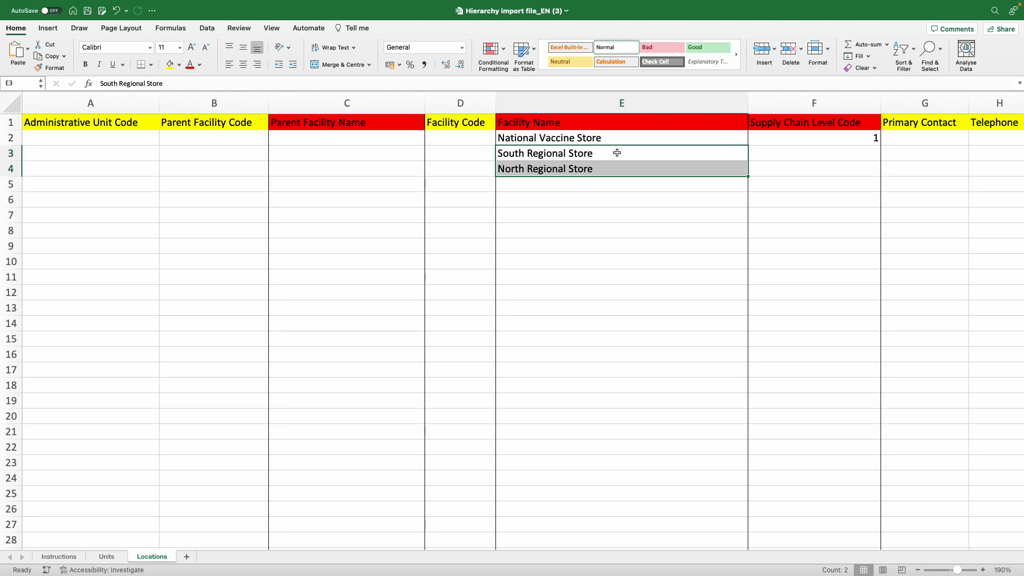
click(861, 151)
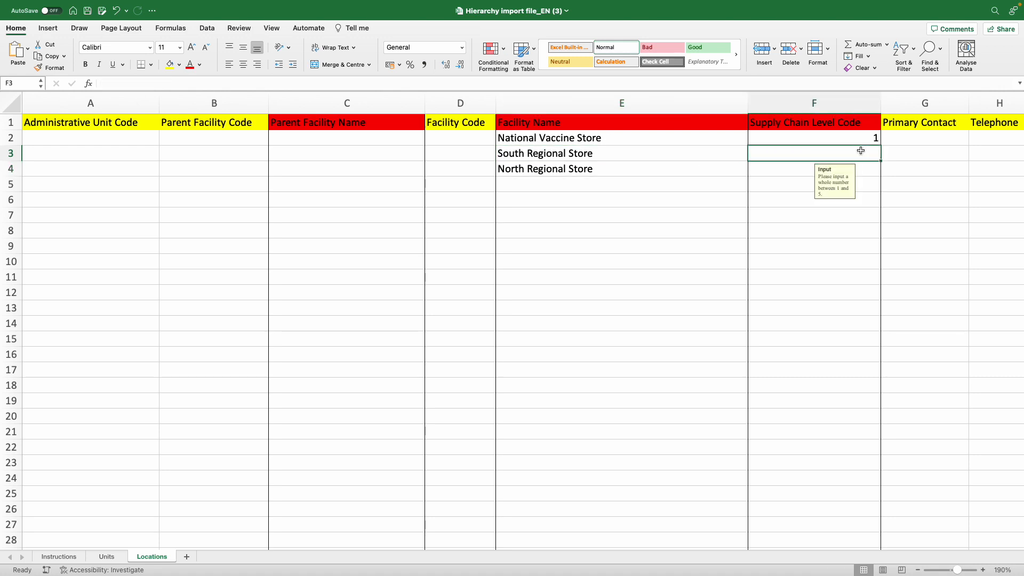
text(2)
click(869, 168)
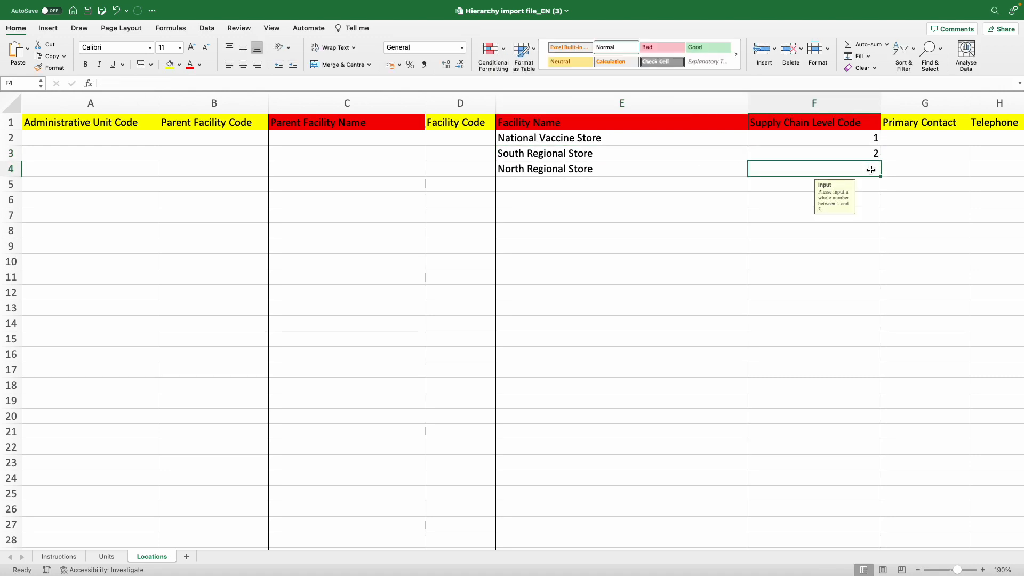
text(2)
Copy "National Vaccine Store" into the parent facility name of both regional stores in rows 3 and 4.
click(635, 165)
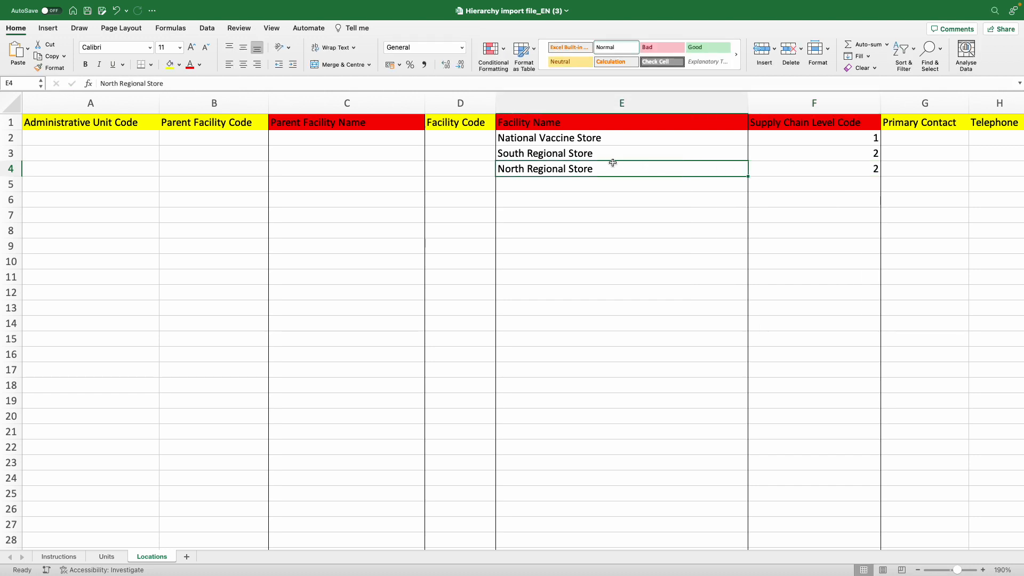
mouse_move(385, 153)
mouse_down()
mouse_move(384, 164)
mouse_move(386, 155)
mouse_up()
click(386, 168)
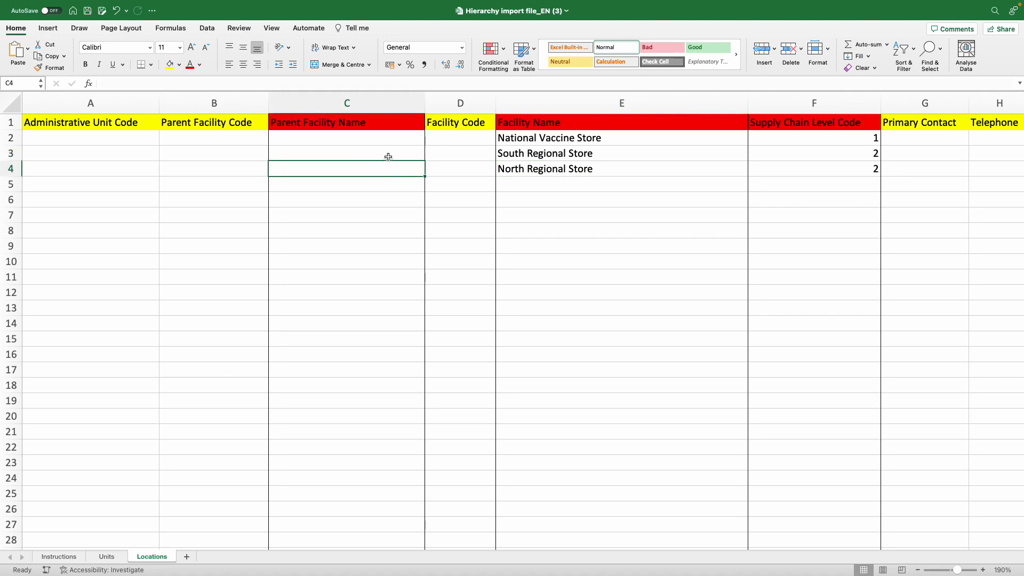
click(388, 157)
click(522, 139)
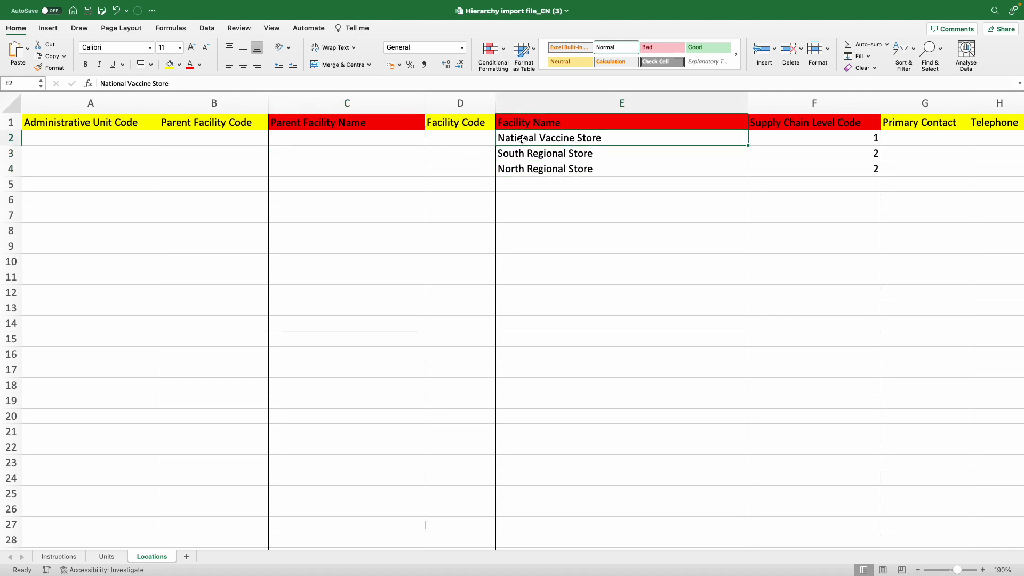
key(super+c)
click(417, 153)
key(super+v)
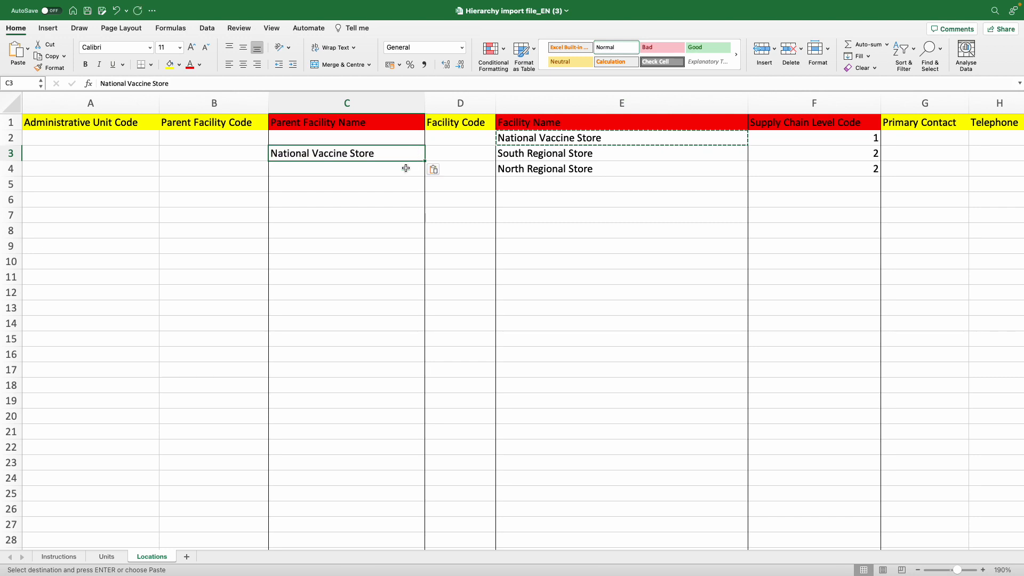
click(406, 168)
key(super+v)
click(410, 201)
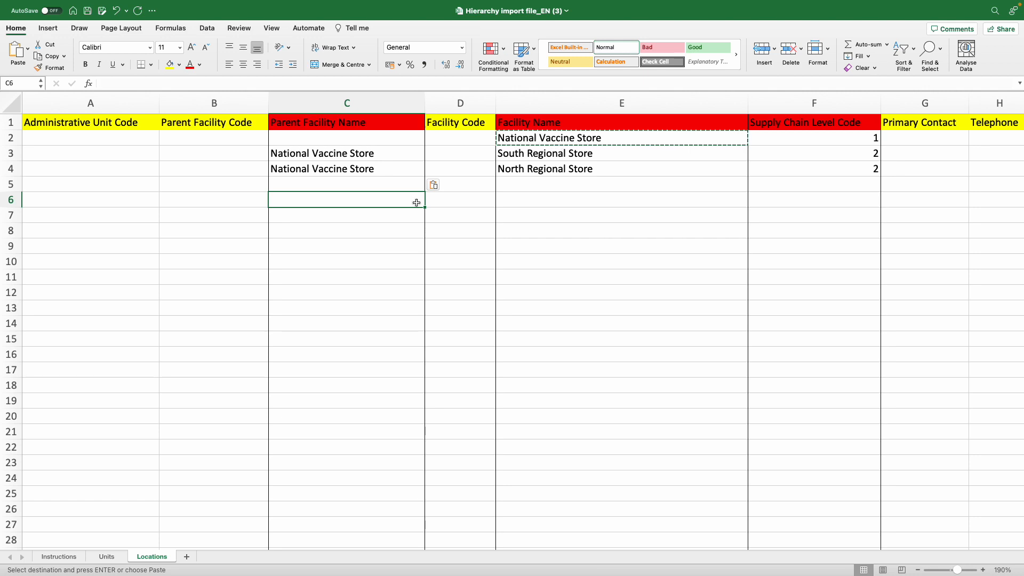
Enter "District store South 1" as the facility name in row 5.
click(522, 185)
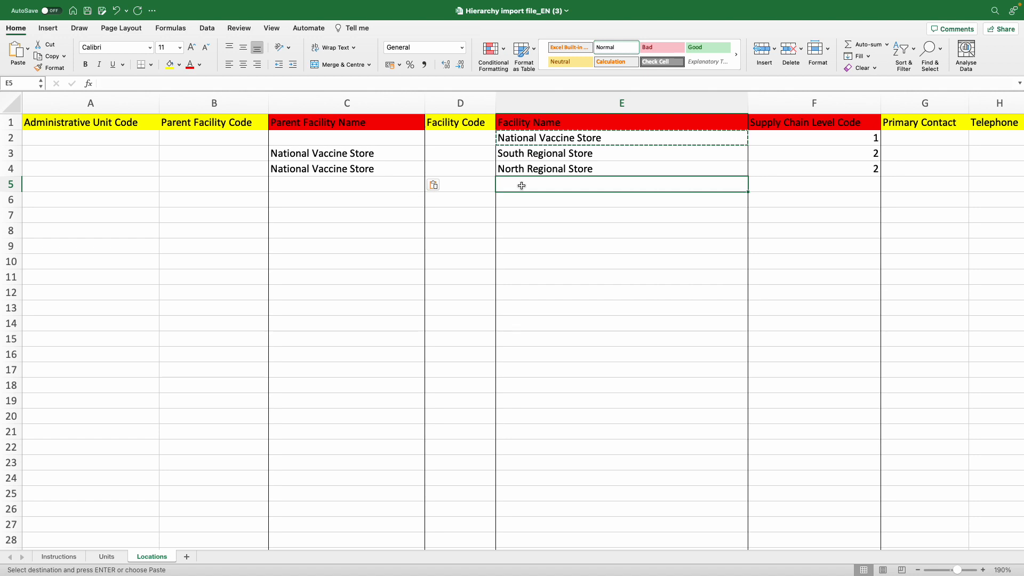
text(Distric)
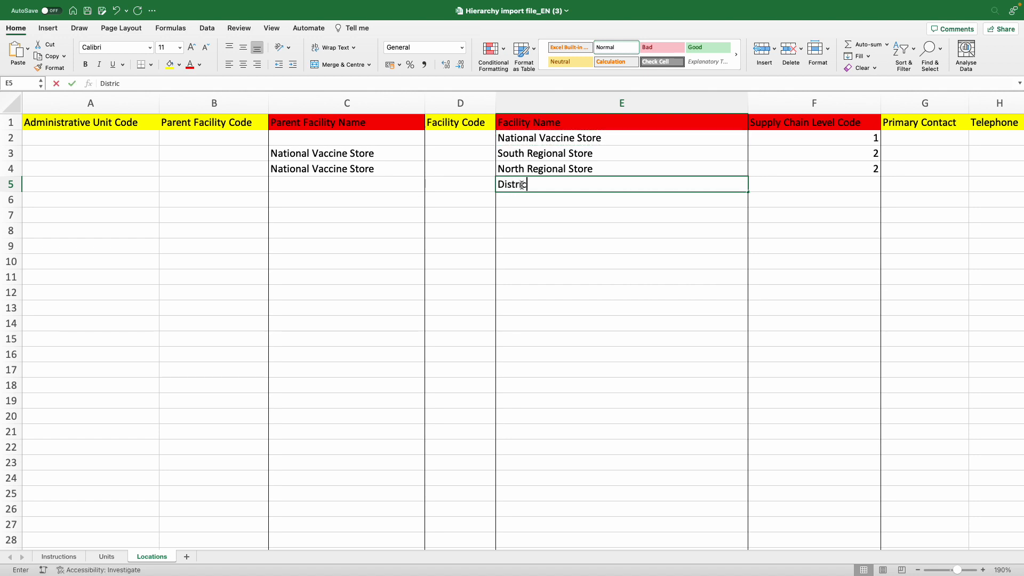
text(t store S)
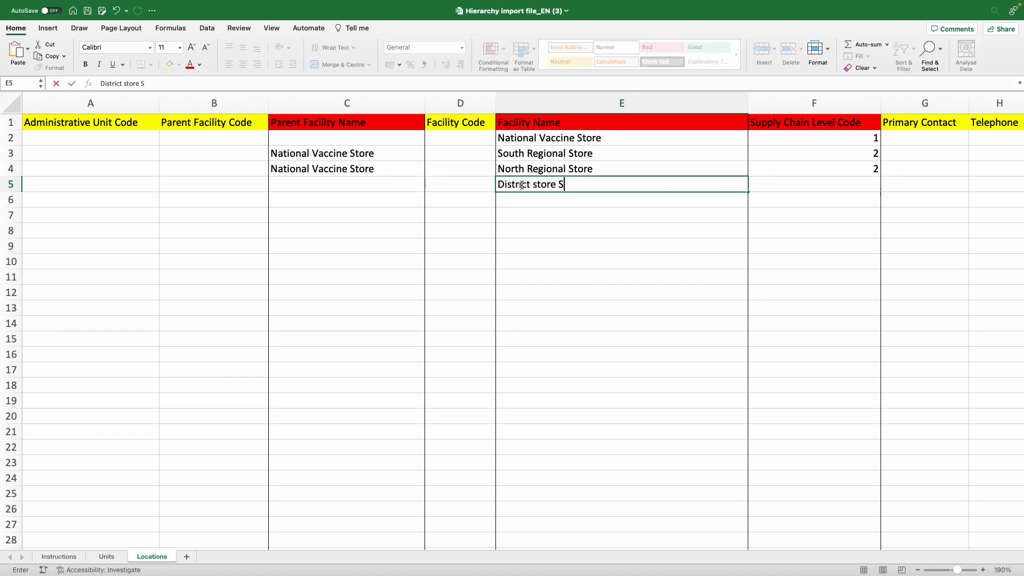
text(outh 1)
key(Return)
Enter "District store South 2" as the facility name in row 6.
text(D)
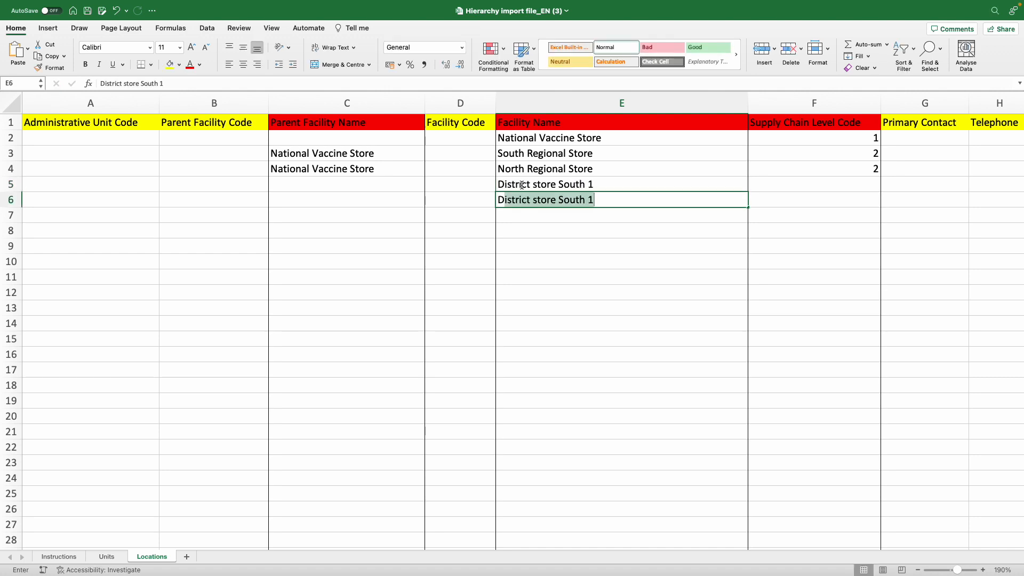
text(istr)
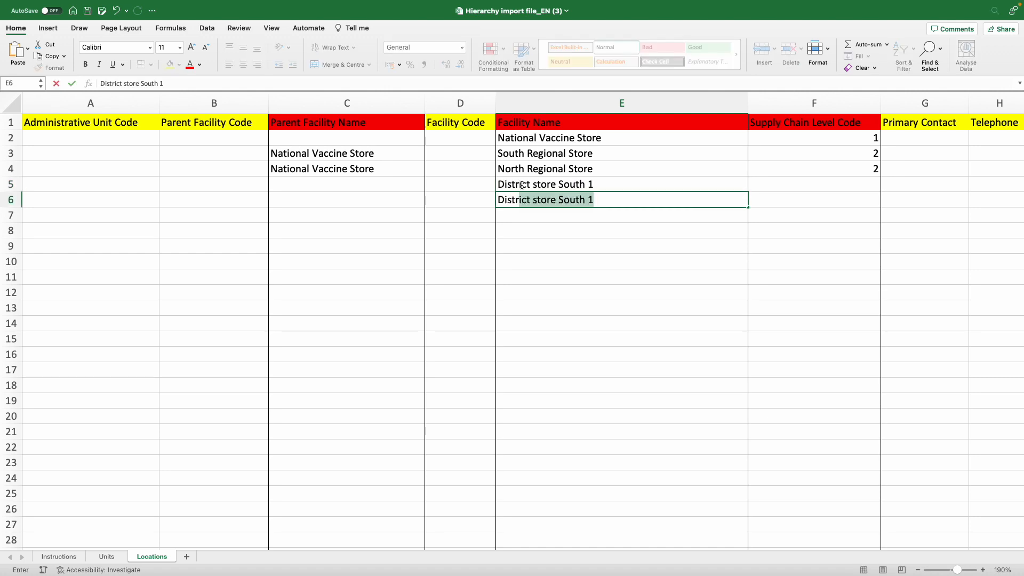
key(Tab)
click(590, 200)
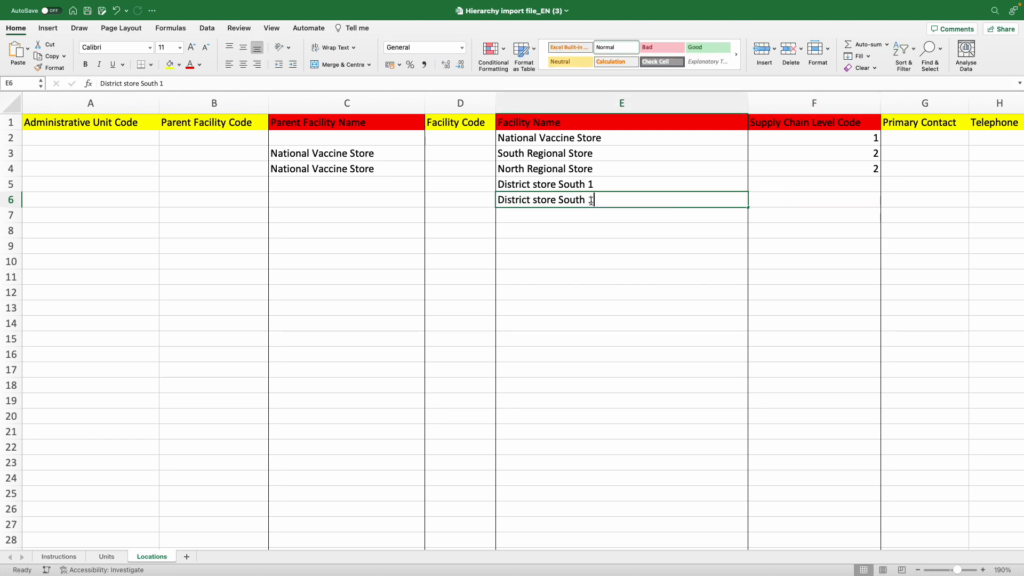
double_click(591, 200)
key(BackSpace)
text(2)
key(Return)
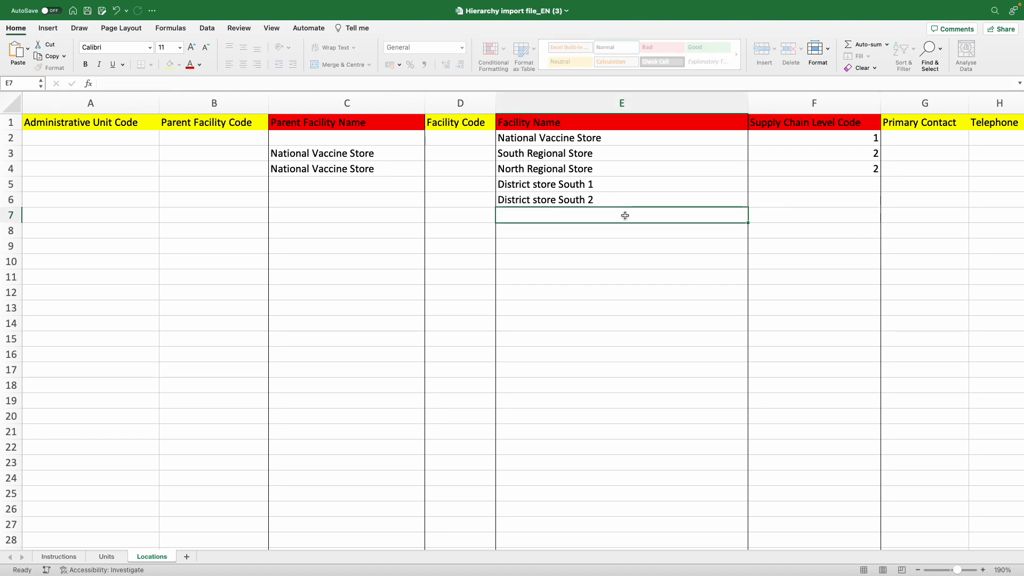
Set the supply chain level code to 3 for both southern district stores in rows 5 and 6.
click(805, 186)
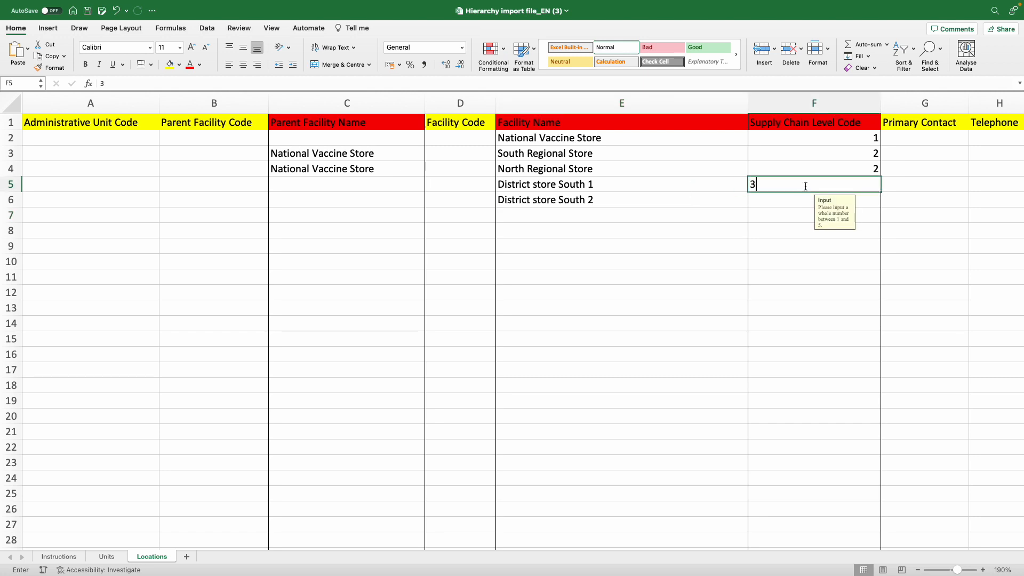
text(3)
key(Return)
text(3)
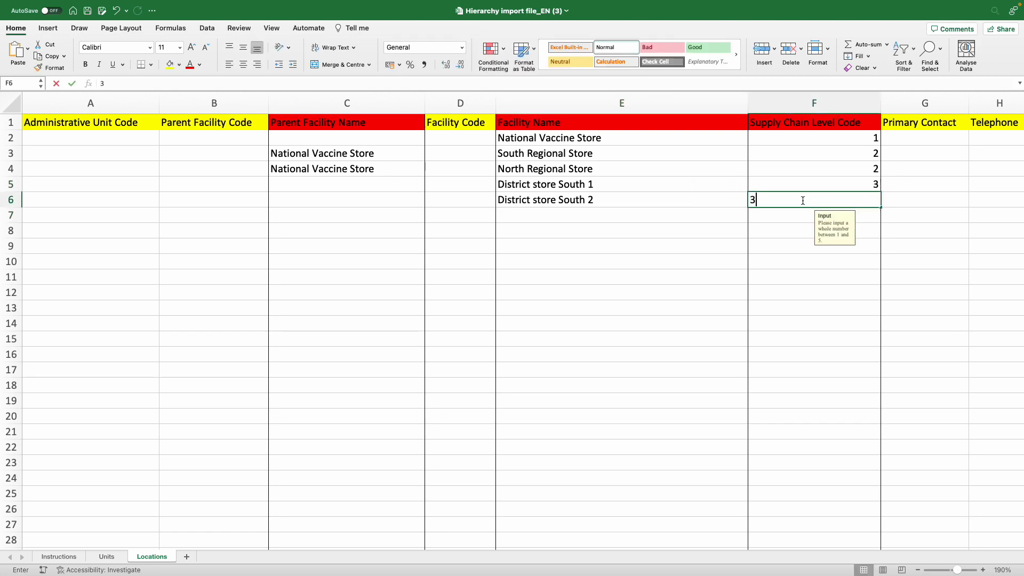
click(792, 214)
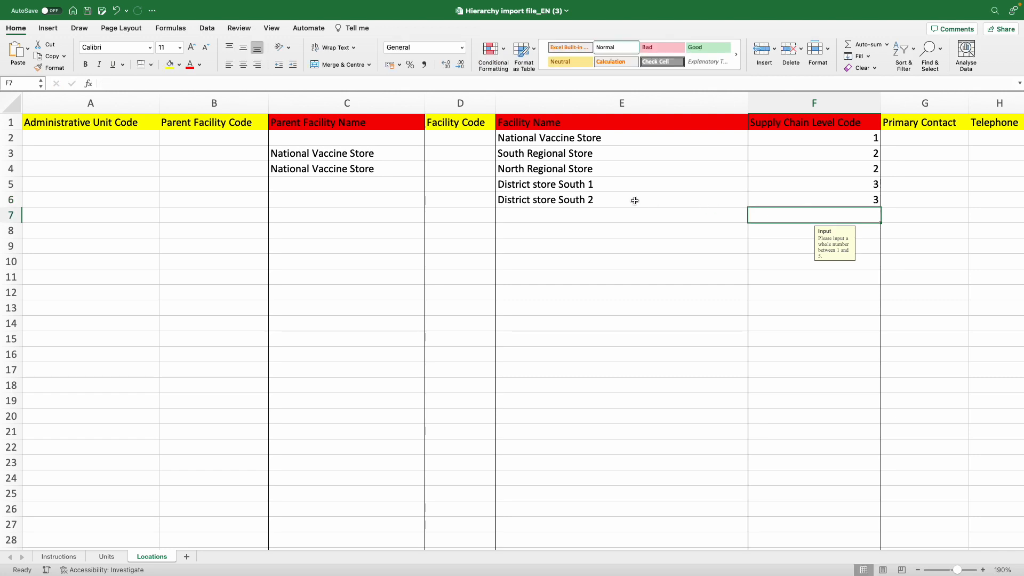
Copy "South Regional Store" into the parent facility name of both southern district stores in rows 5 and 6.
drag(627, 184, 627, 197)
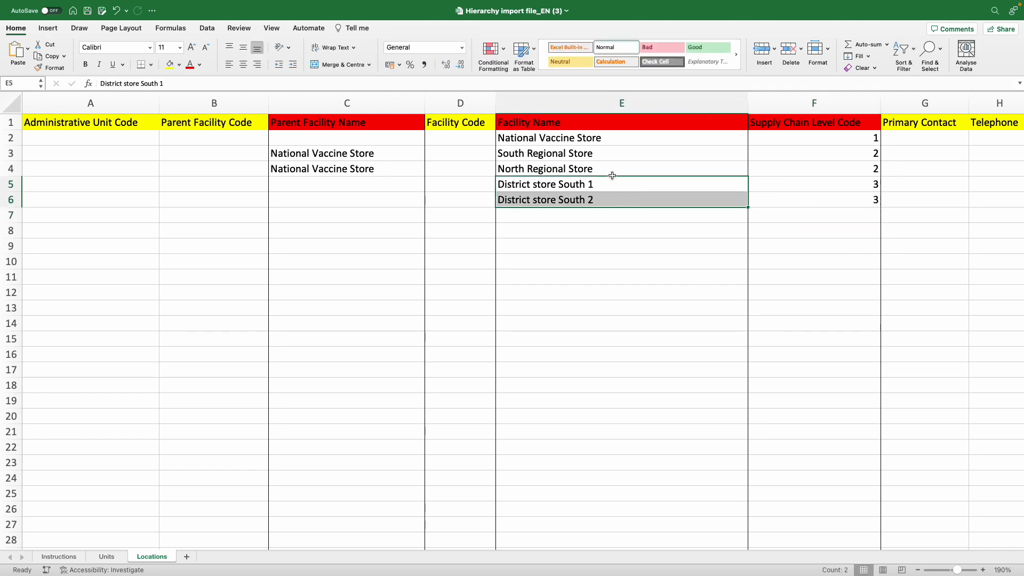
click(591, 151)
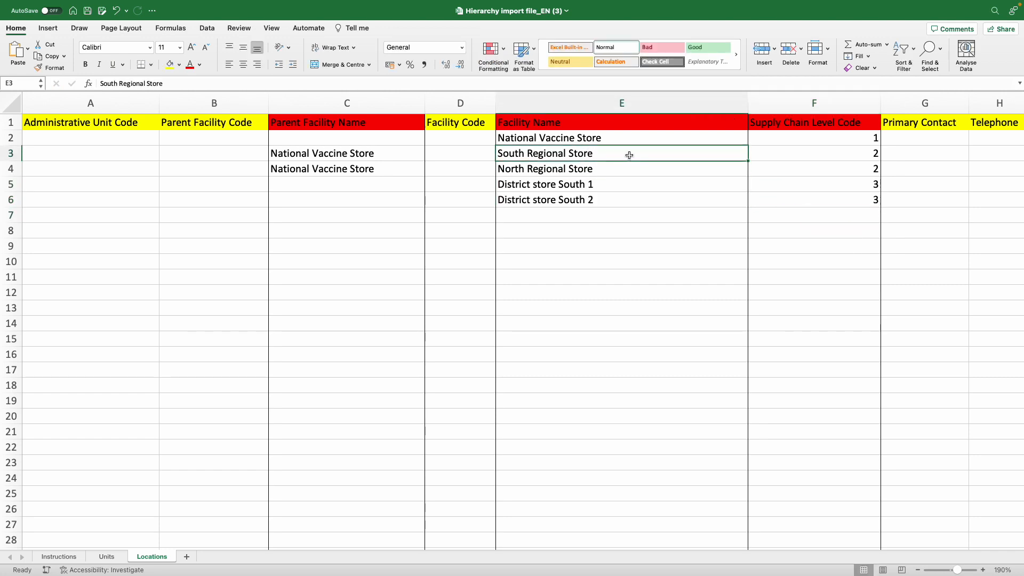
drag(398, 188, 400, 203)
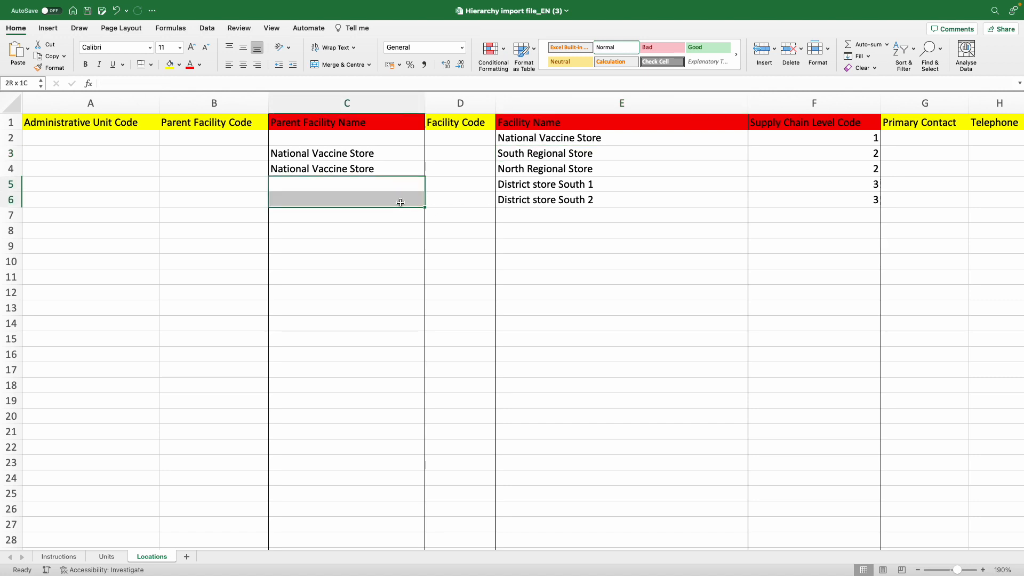
click(552, 156)
key(ctrl+c)
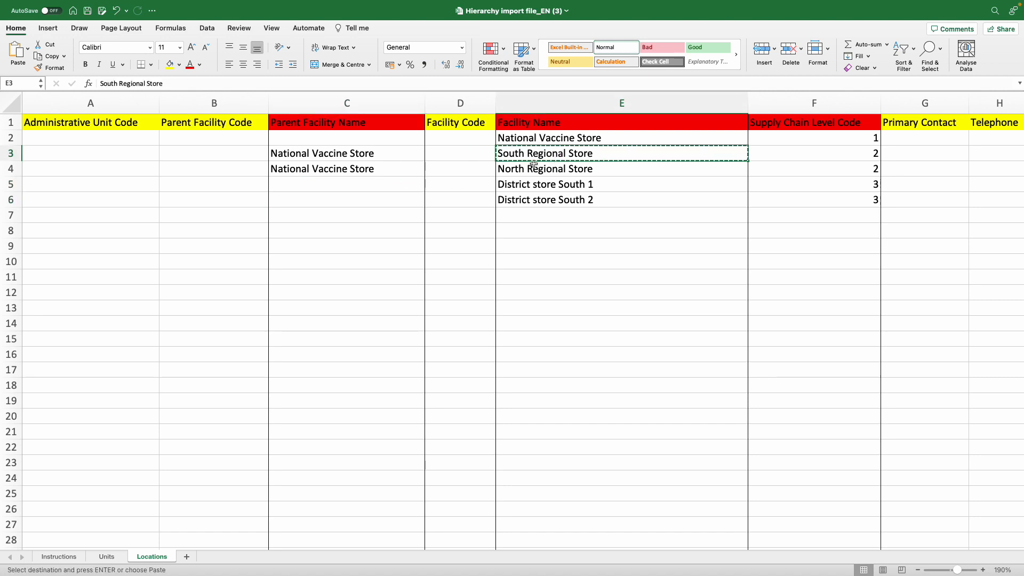
click(370, 186)
key(ctrl+v)
click(366, 199)
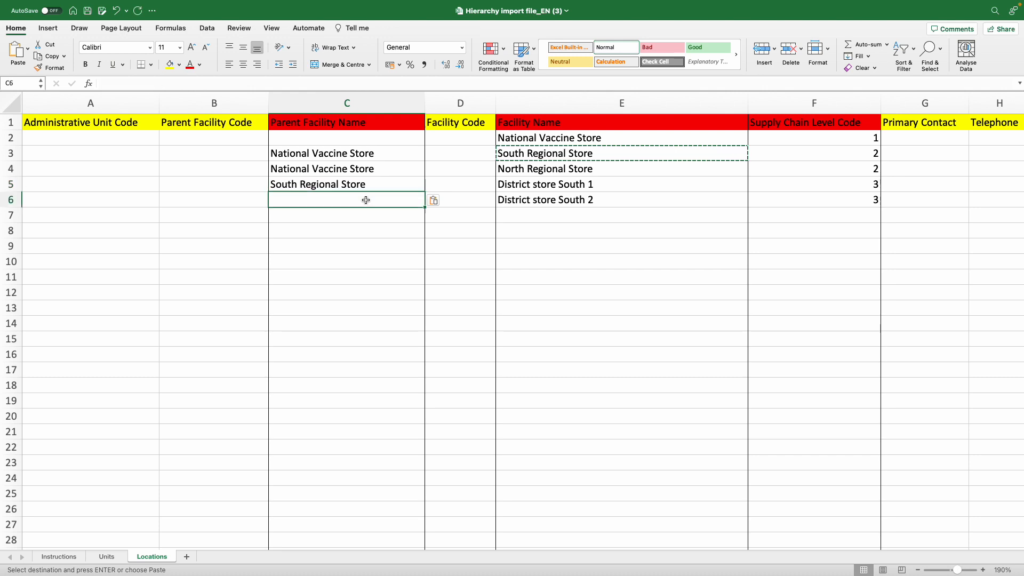
key(ctrl+v)
Enter "District store North 1" as the facility name in row 7.
click(520, 219)
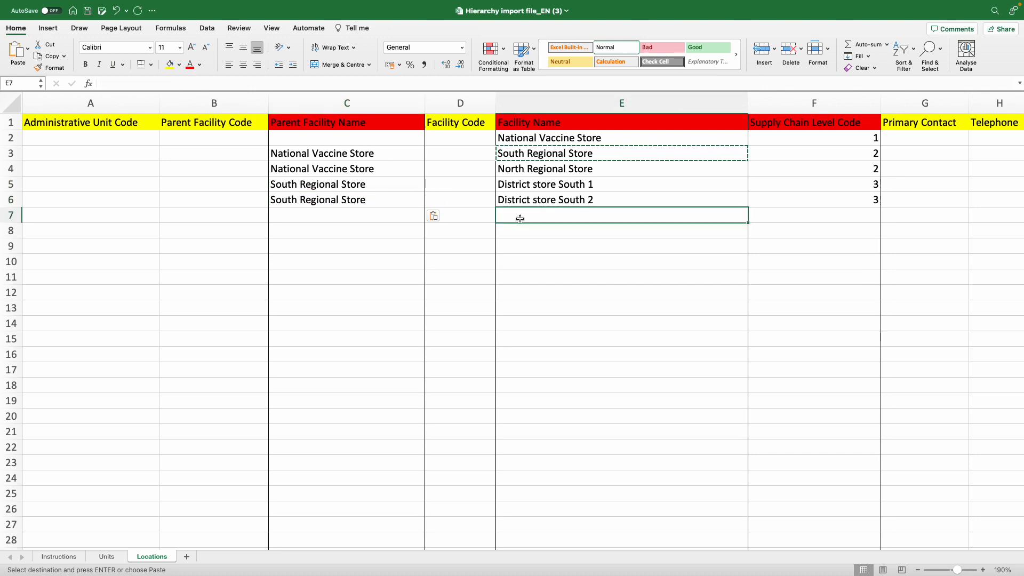
text(D)
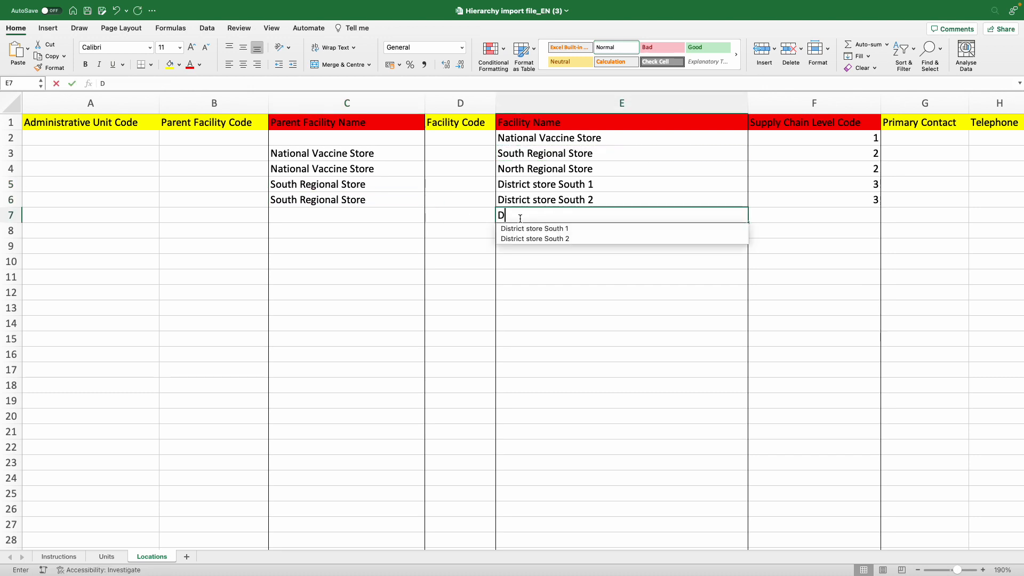
text(istrict)
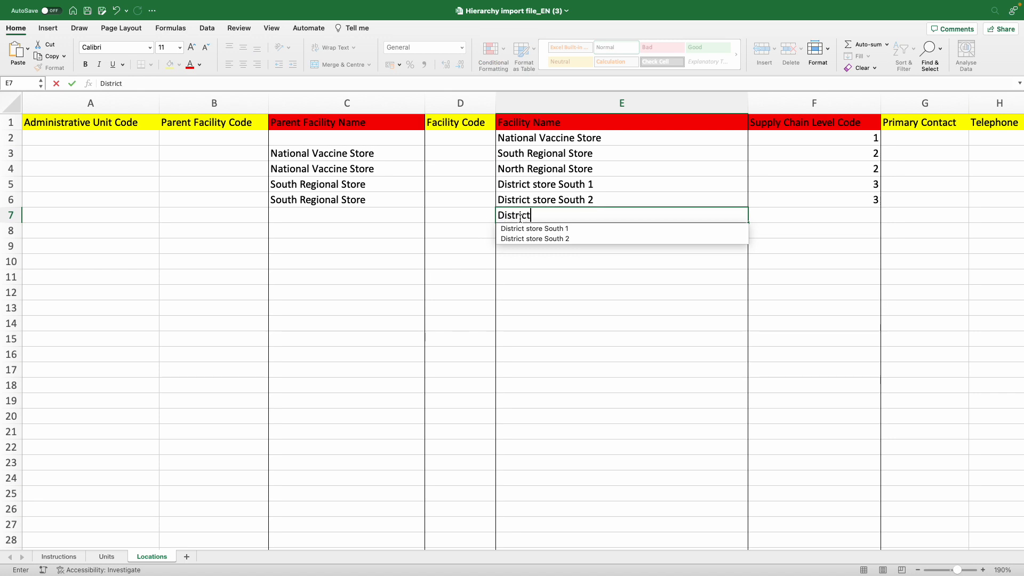
text( store Noth)
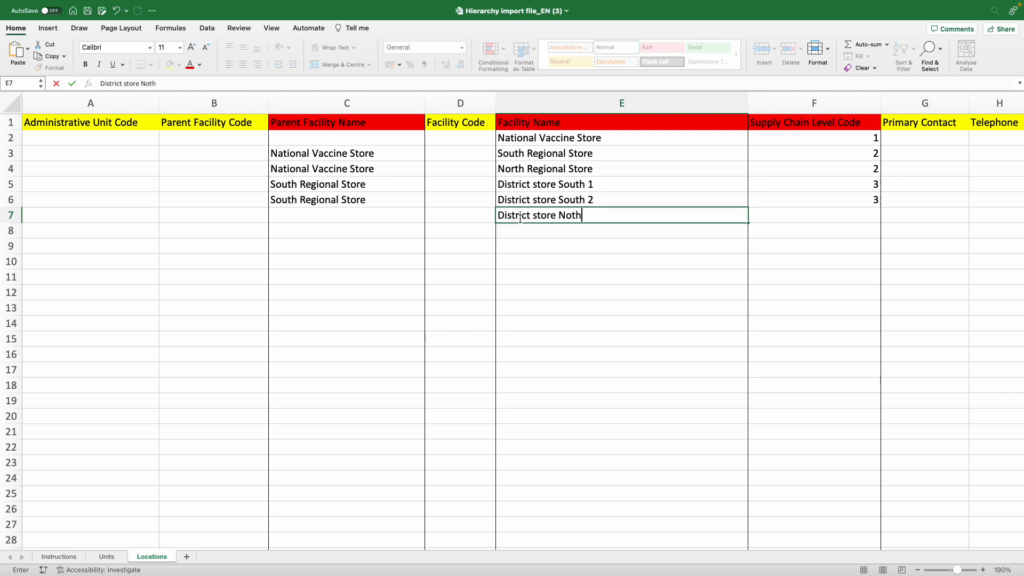
key(BackSpace)
key(BackSpace)
text(rth 1)
key(Return)
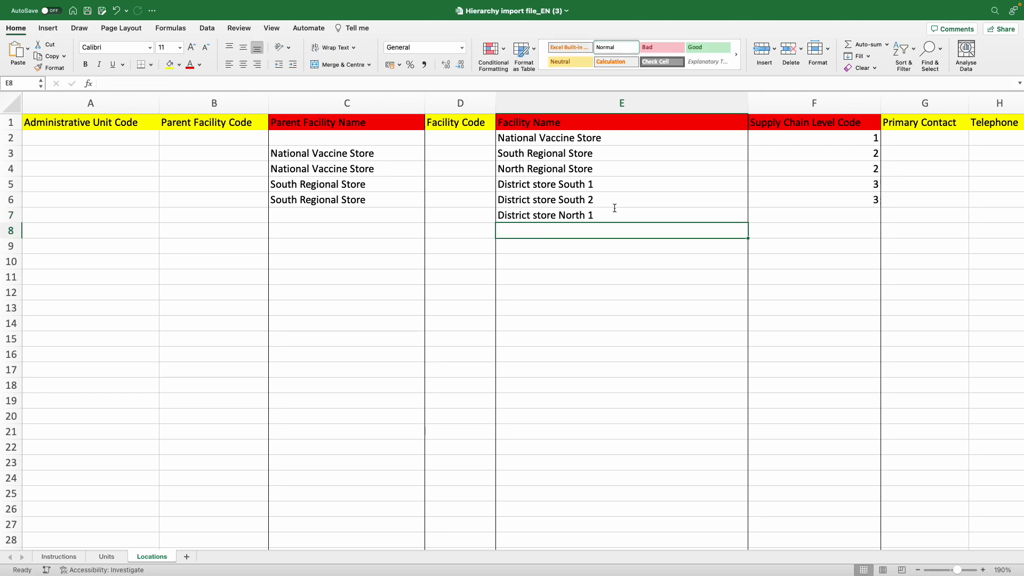
Enter "District store North 2" as the facility name in row 8.
text(Dis)
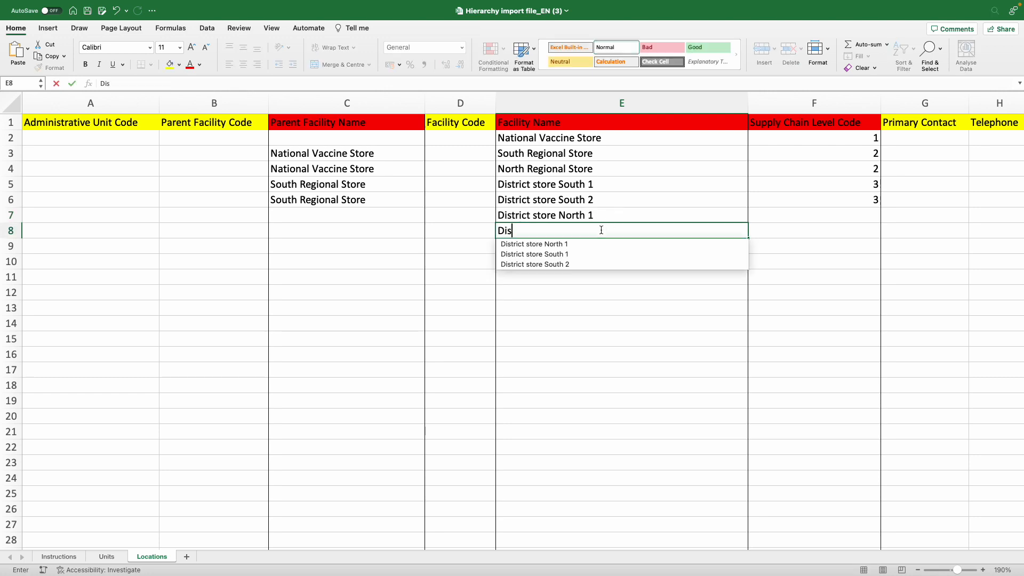
text(trict sto)
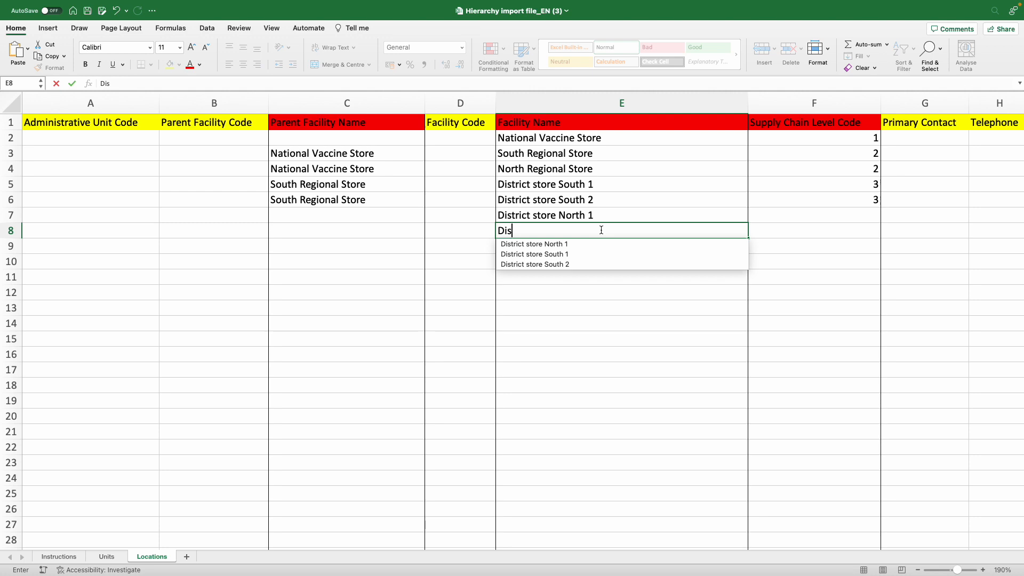
text(re North )
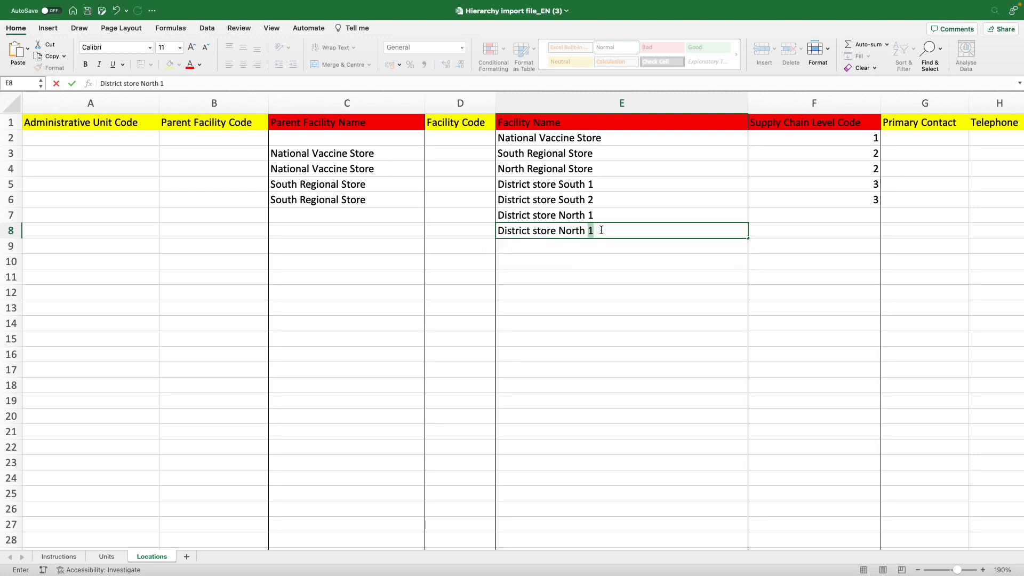
text(2)
key(Return)
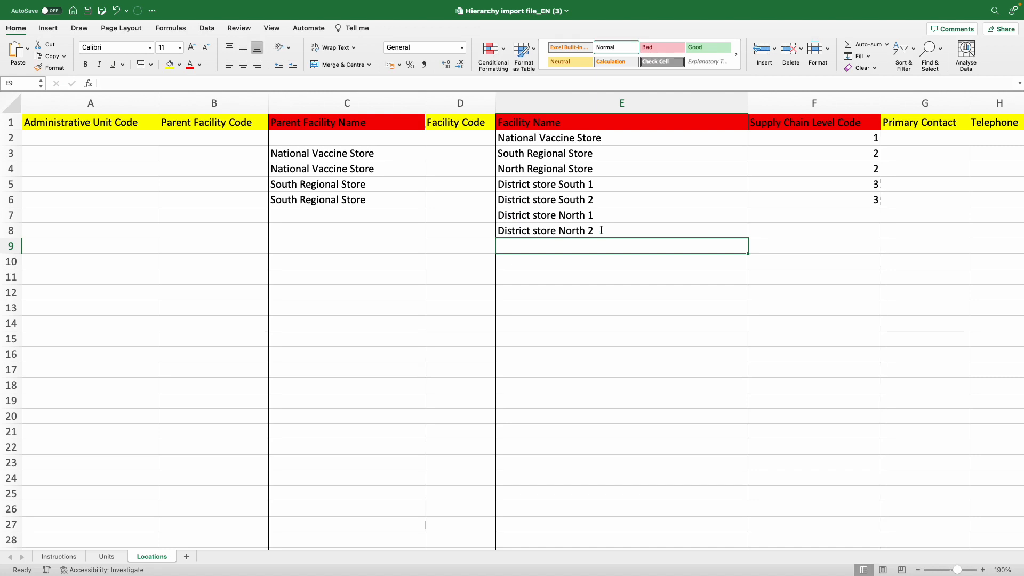
Set the supply chain level code to 3 for both northern district stores in rows 7 and 8.
click(864, 218)
text(3)
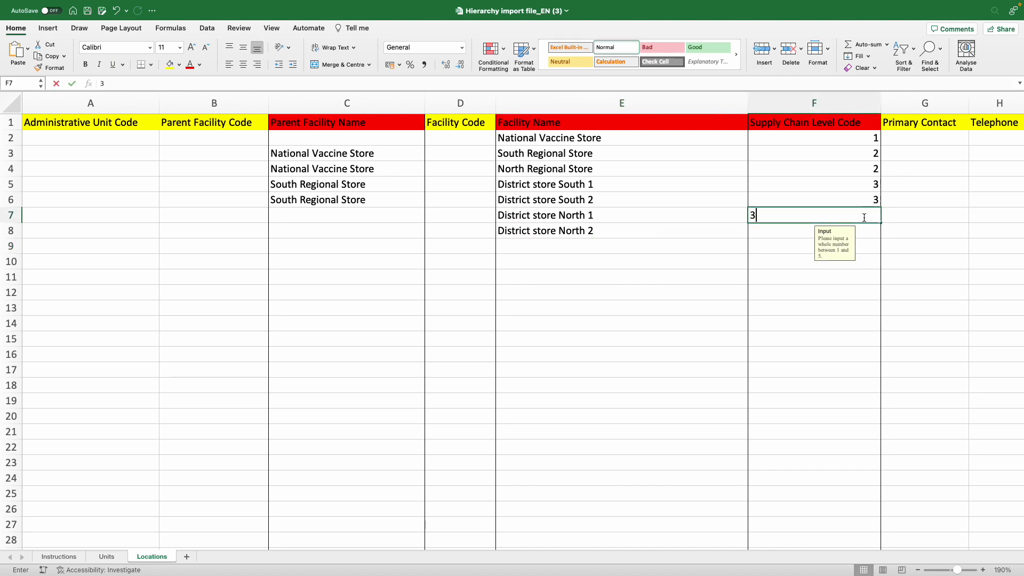
key(Return)
text(3)
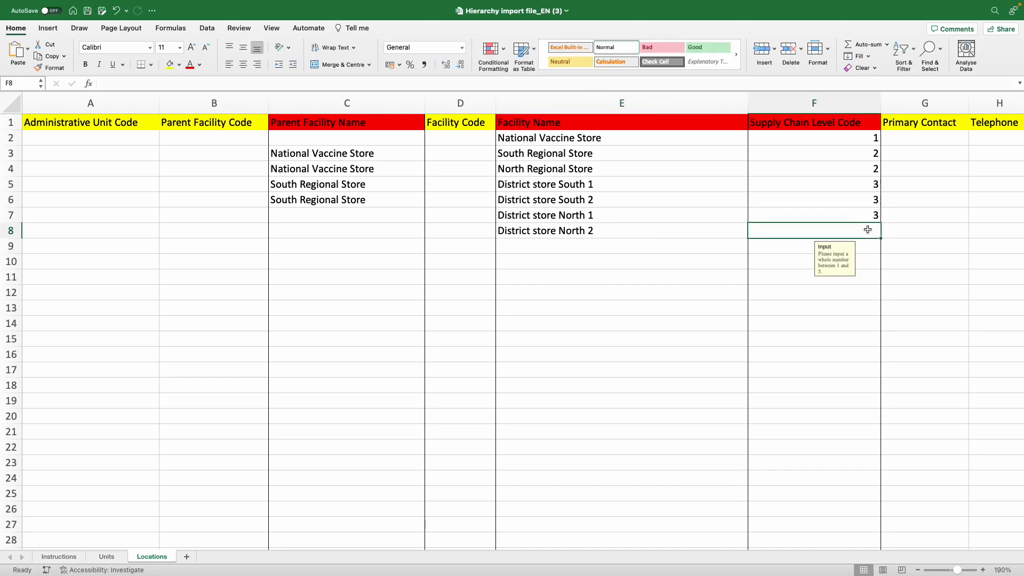
click(653, 236)
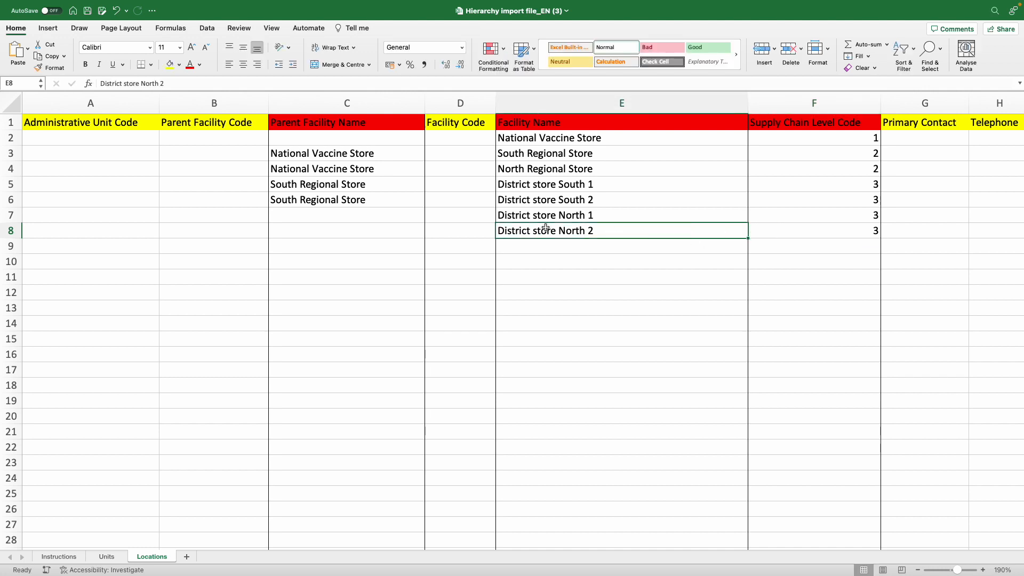
Copy "North Regional Store" into the parent facility name of both northern district stores in rows 7 and 8.
click(540, 170)
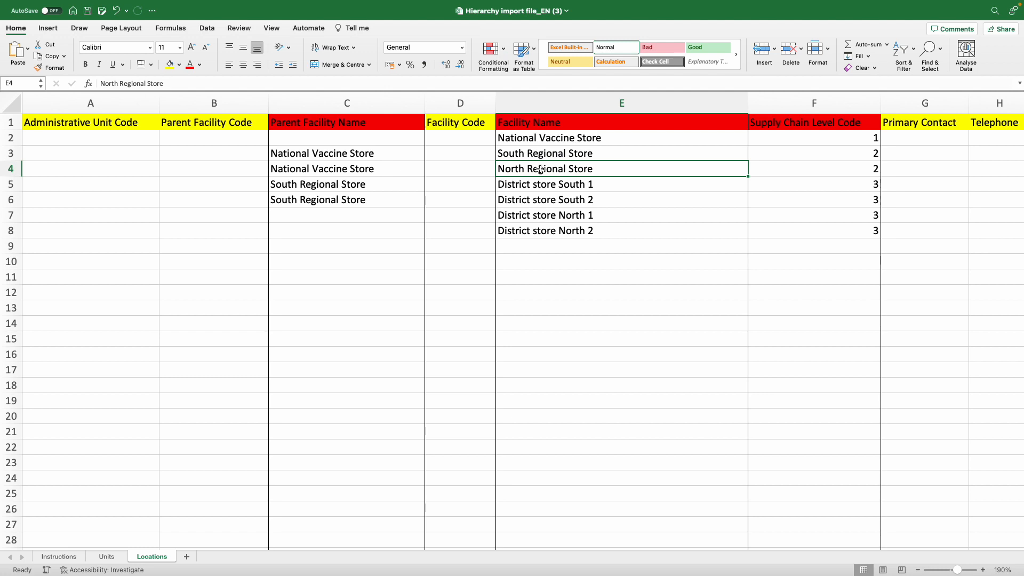
key(ctrl+c)
click(373, 216)
key(ctrl+v)
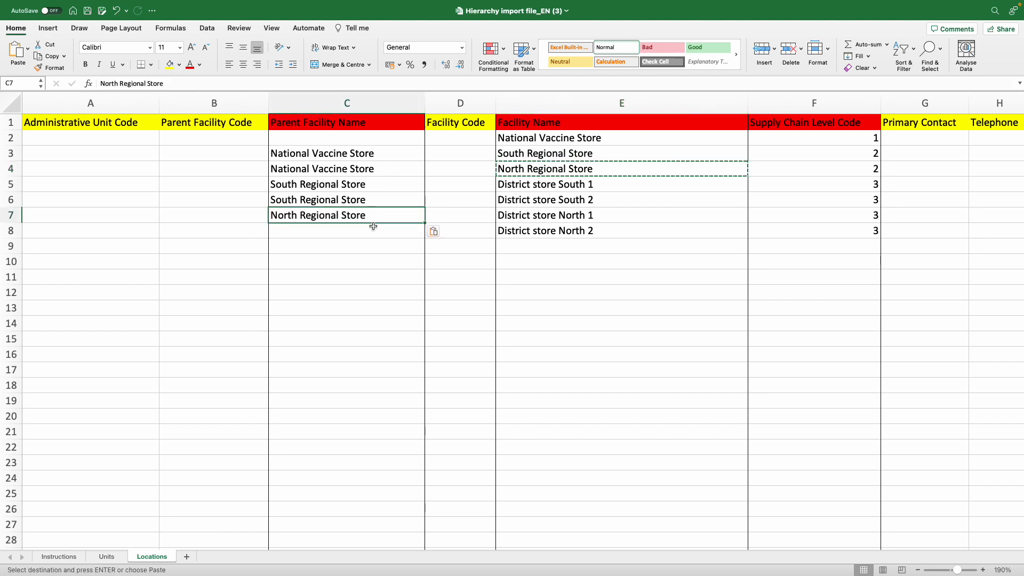
click(367, 235)
key(ctrl+v)
click(364, 247)
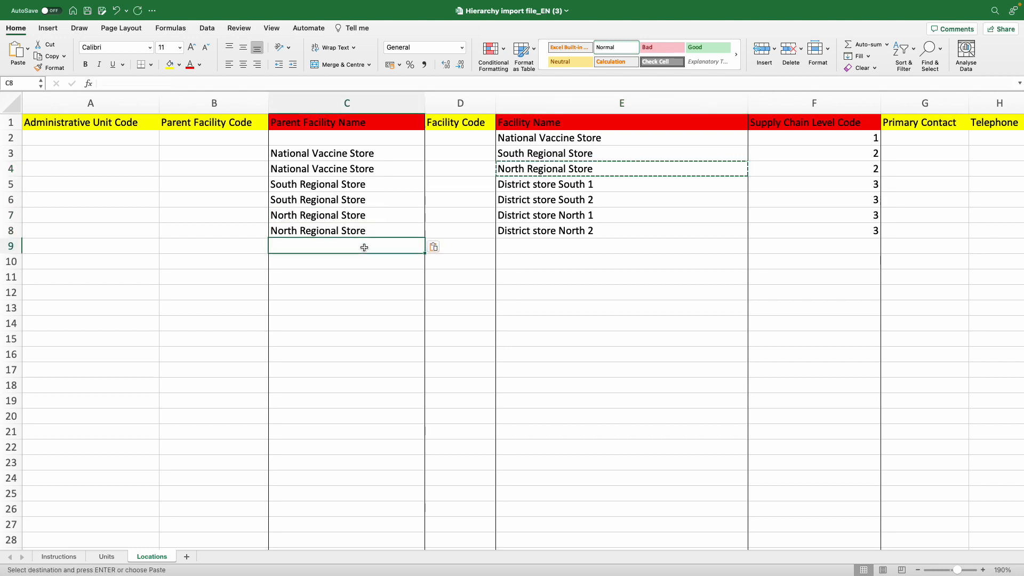
Review how the parent facility names, facility names and supply chain level codes correspond across rows 2 to 8.
drag(372, 218, 368, 229)
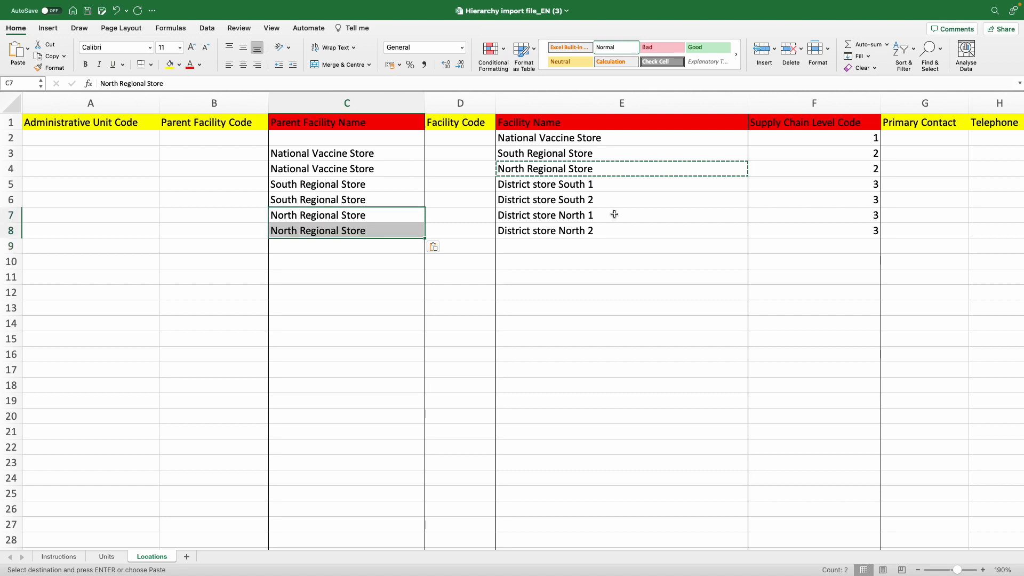
drag(614, 214, 613, 226)
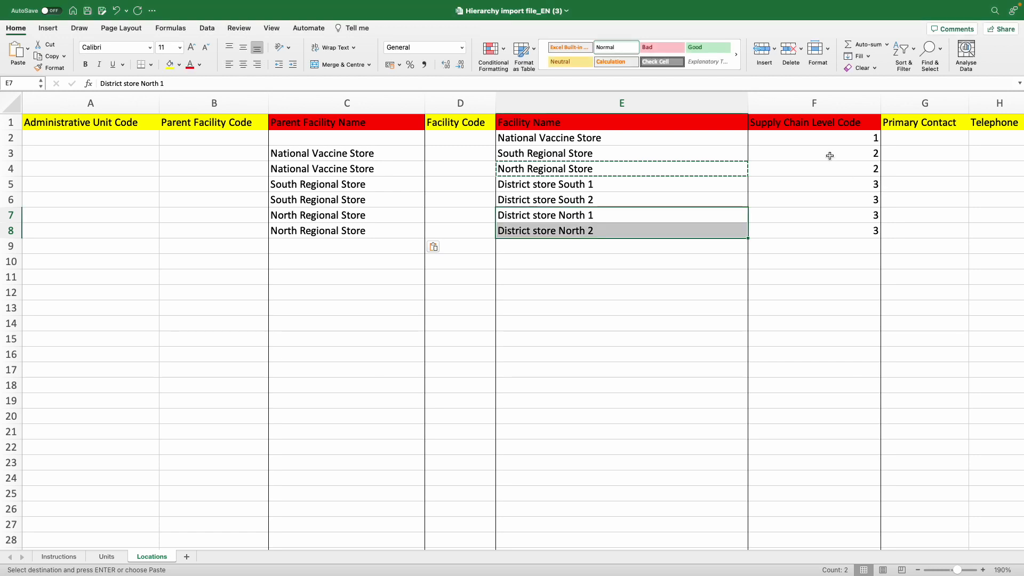
drag(829, 151, 826, 228)
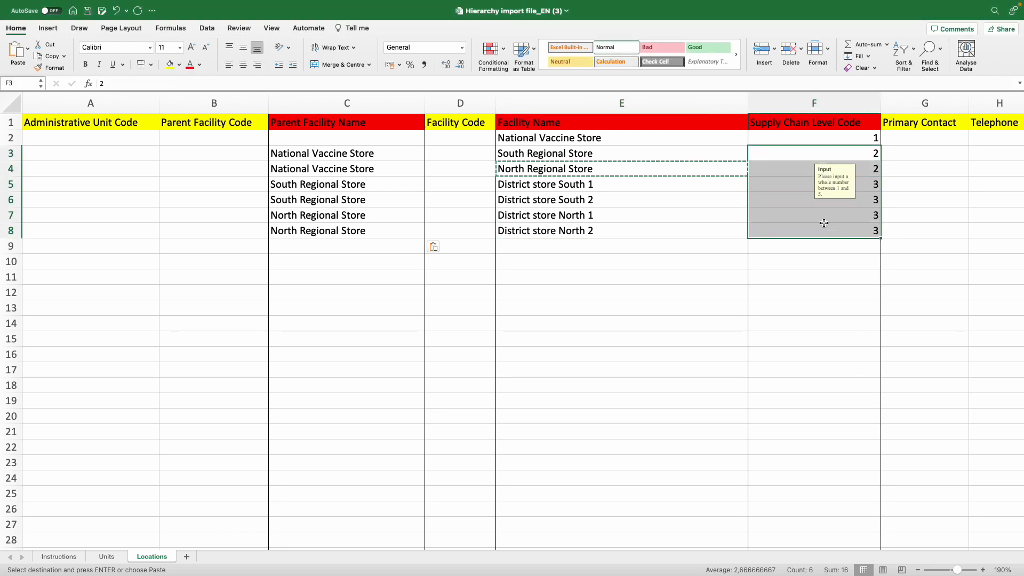
click(772, 156)
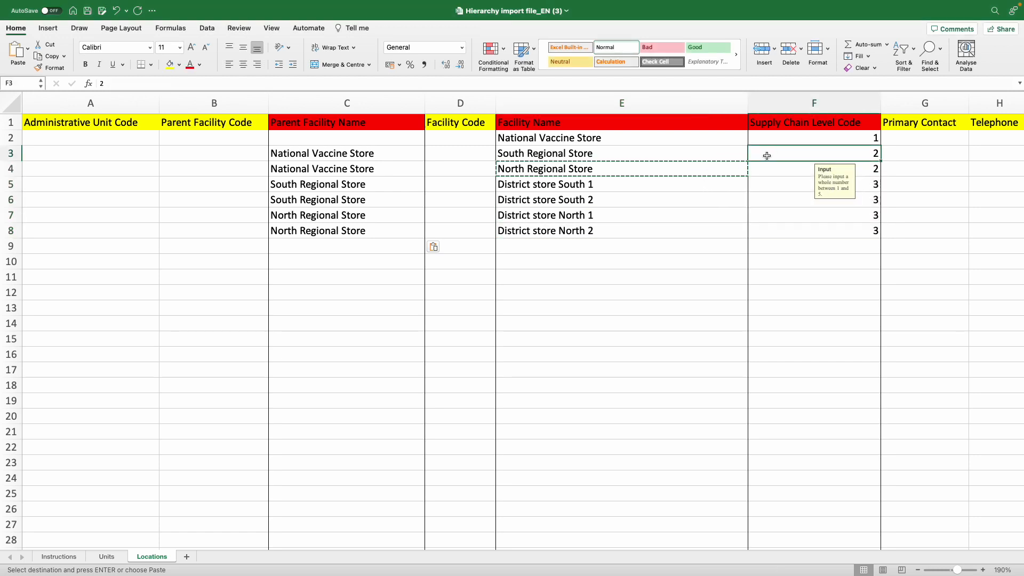
click(670, 154)
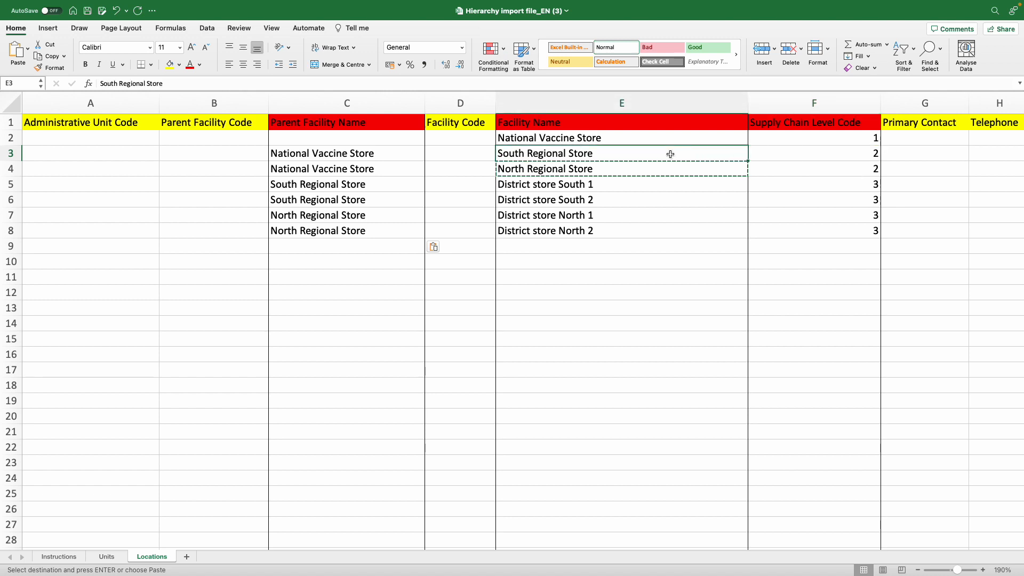
click(843, 153)
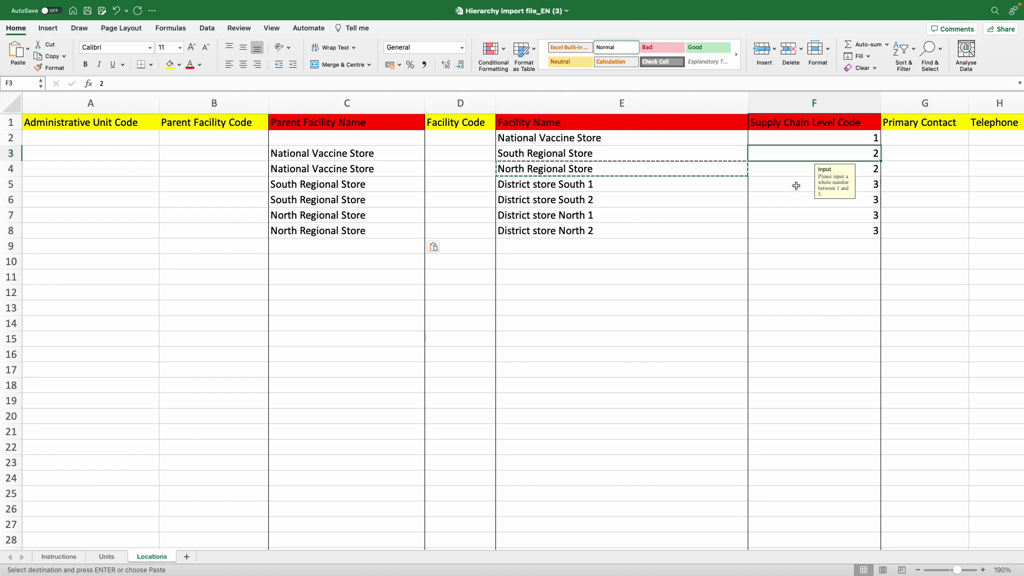
click(647, 188)
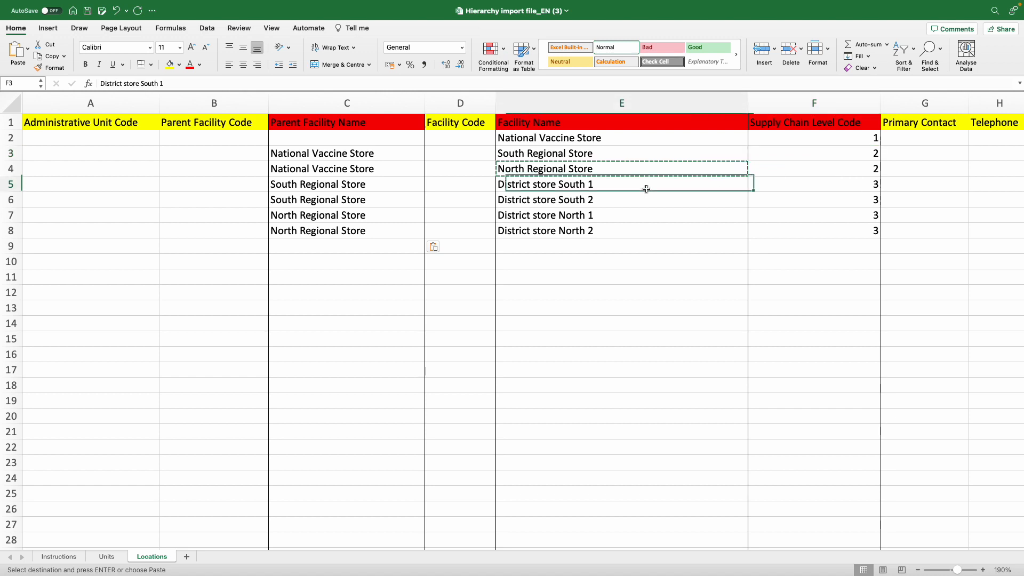
click(826, 187)
drag(826, 187, 816, 234)
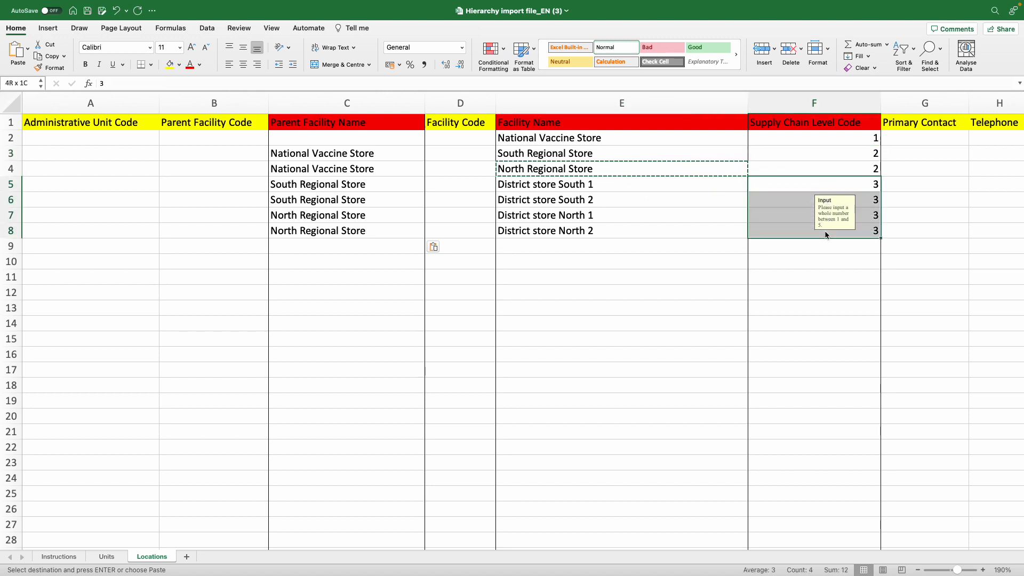
click(816, 235)
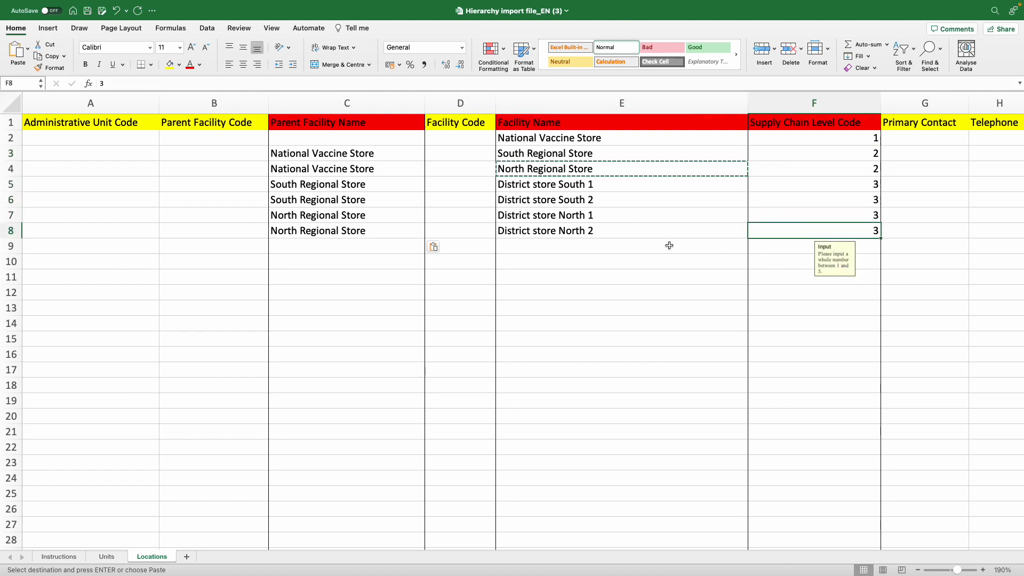
click(669, 246)
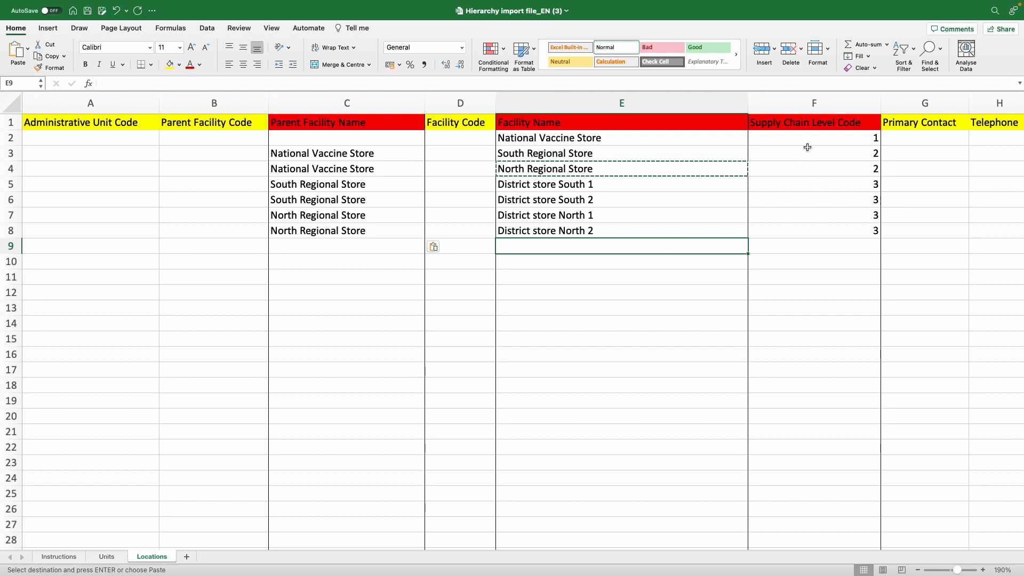
drag(804, 139, 810, 229)
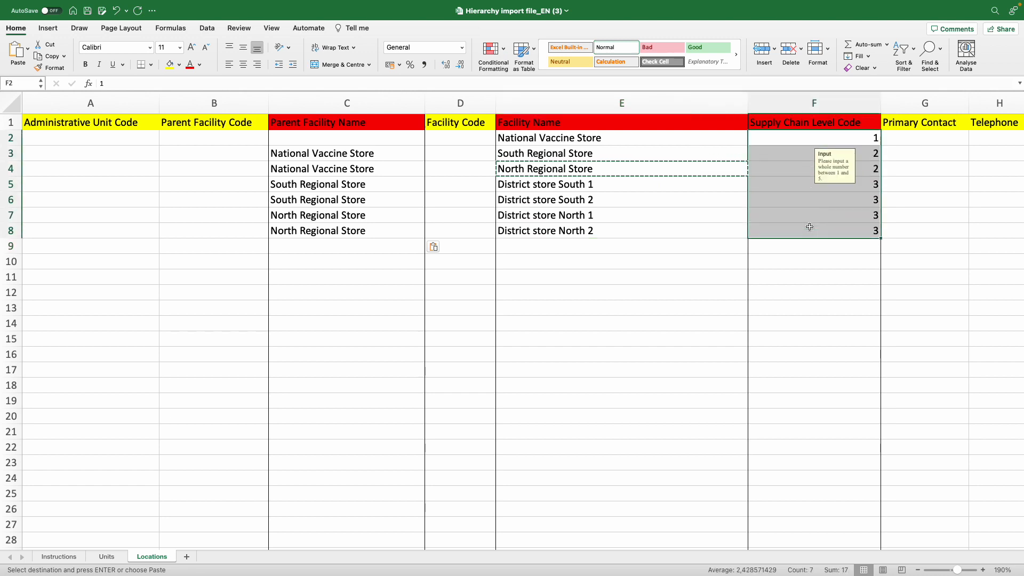
drag(401, 153, 395, 227)
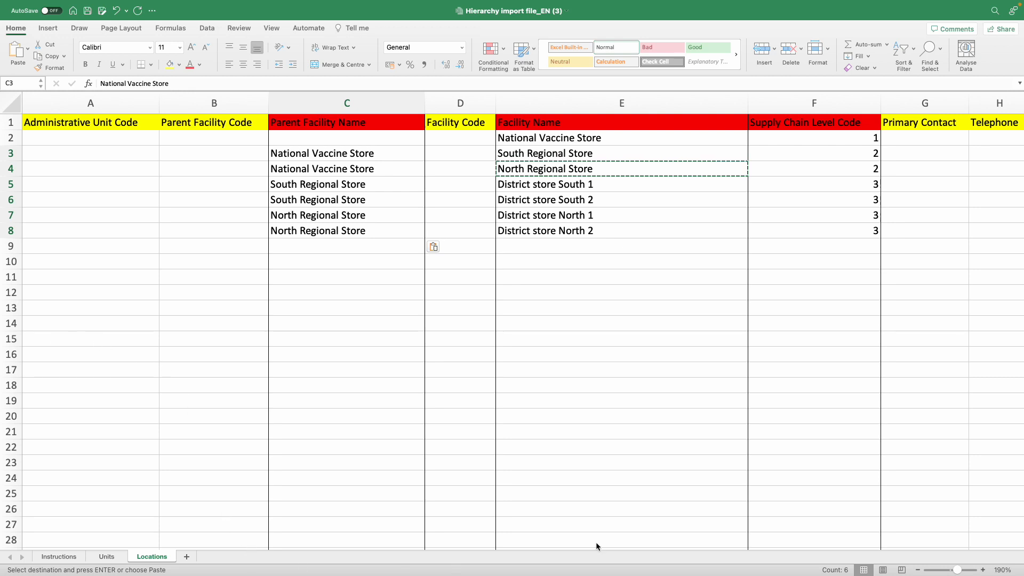
Examine the Total Population column against the national, regional and district stores in the facility name column.
click(643, 532)
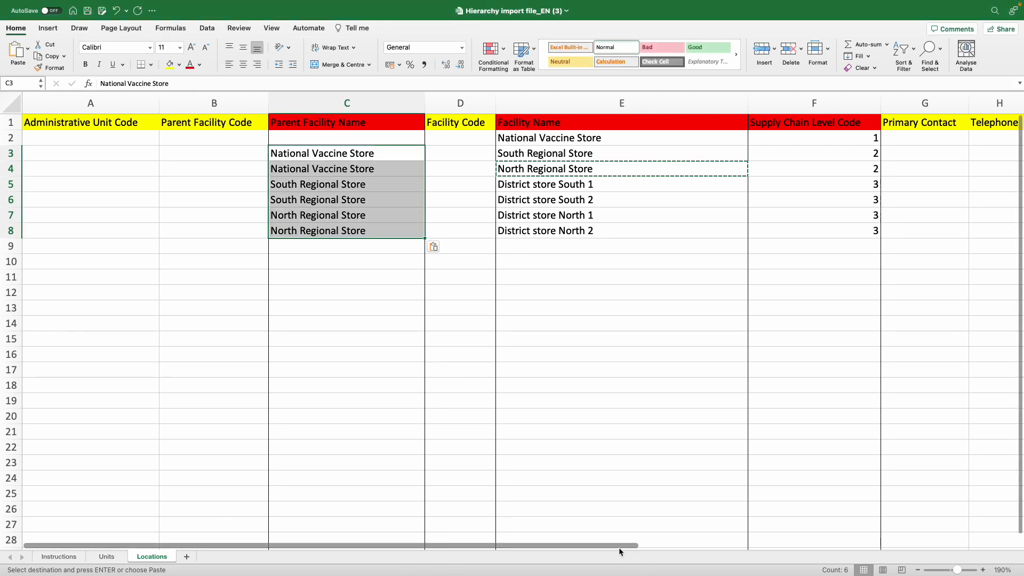
drag(619, 547, 837, 545)
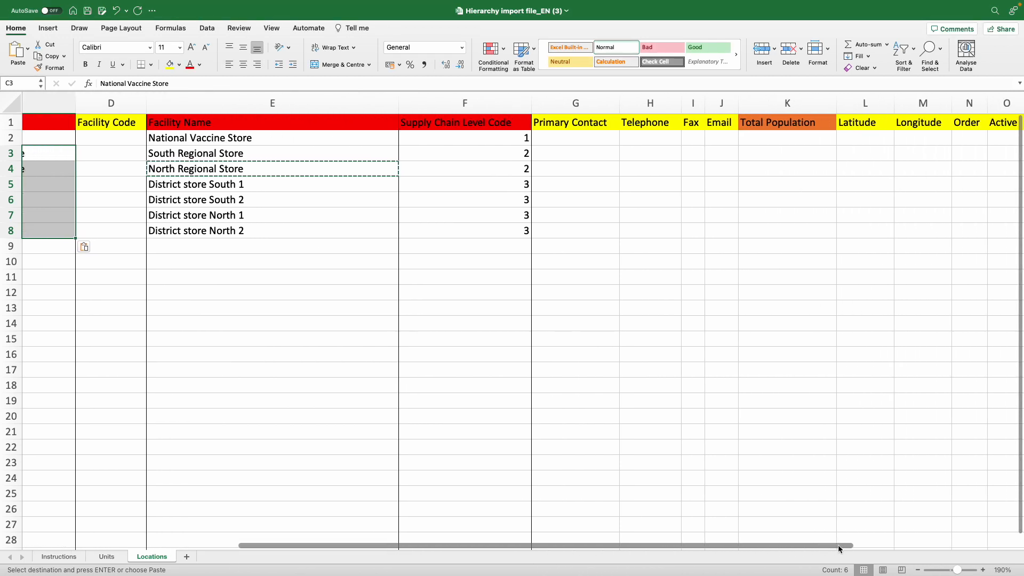
click(771, 103)
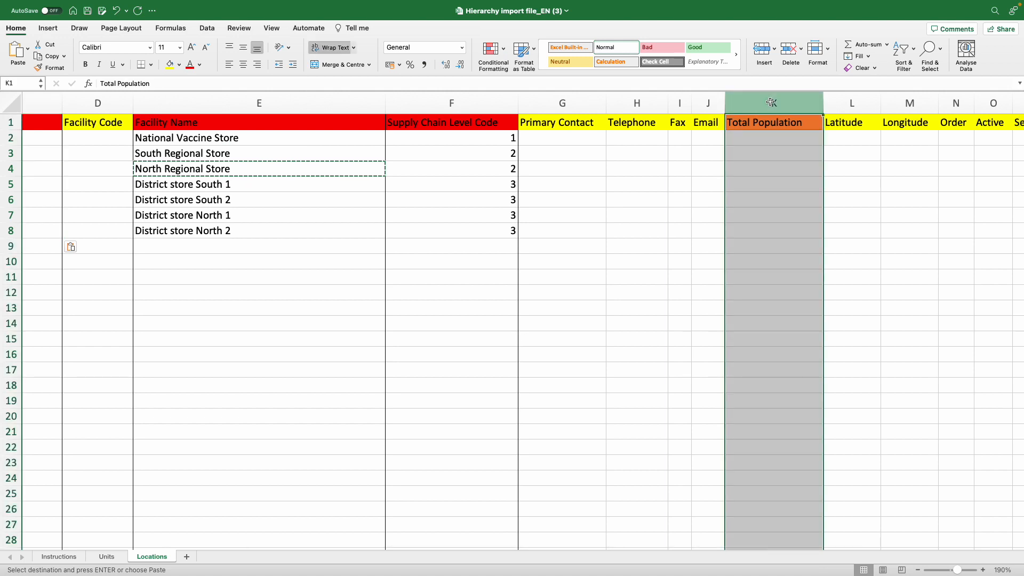
click(763, 139)
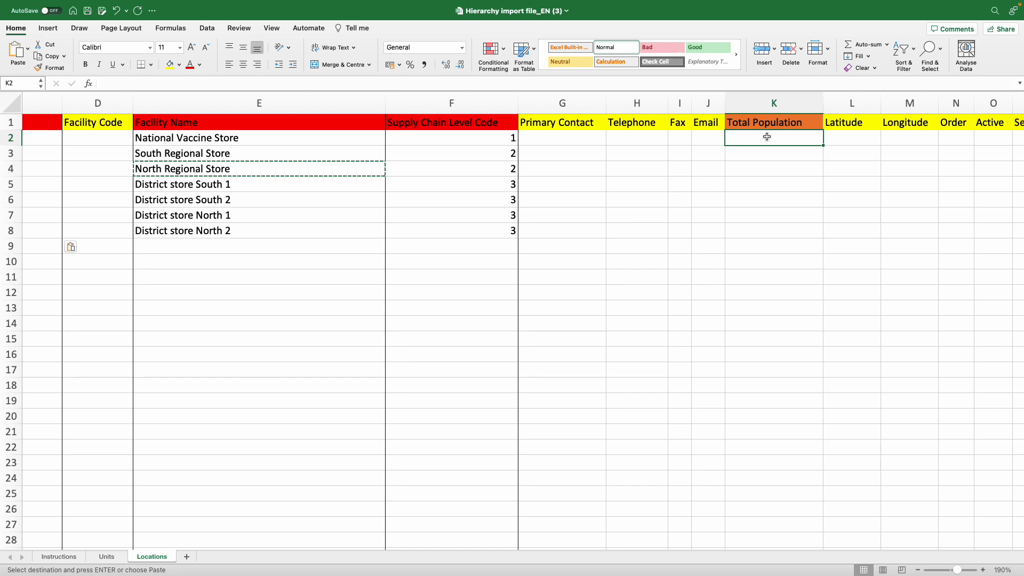
click(284, 139)
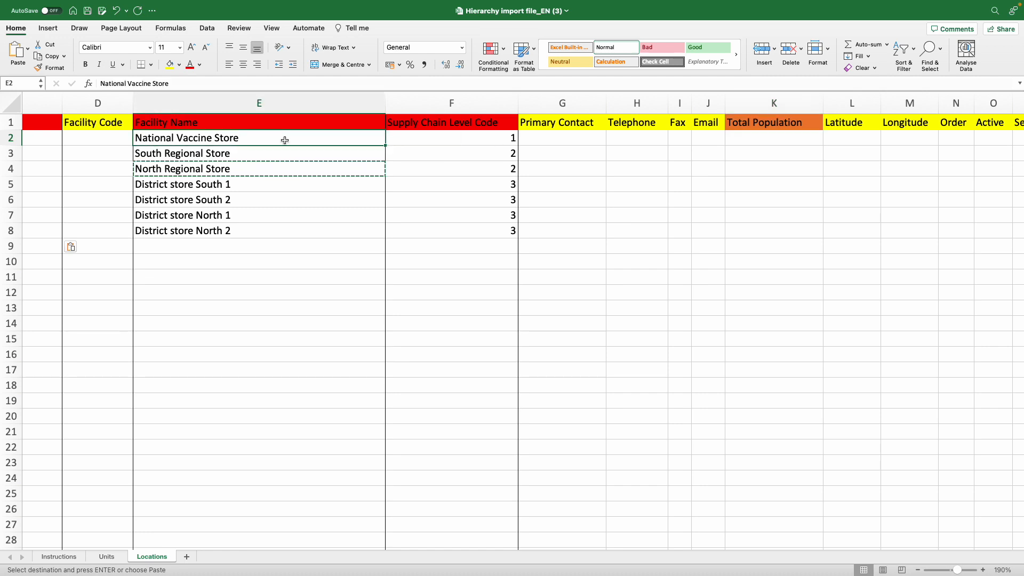
click(765, 155)
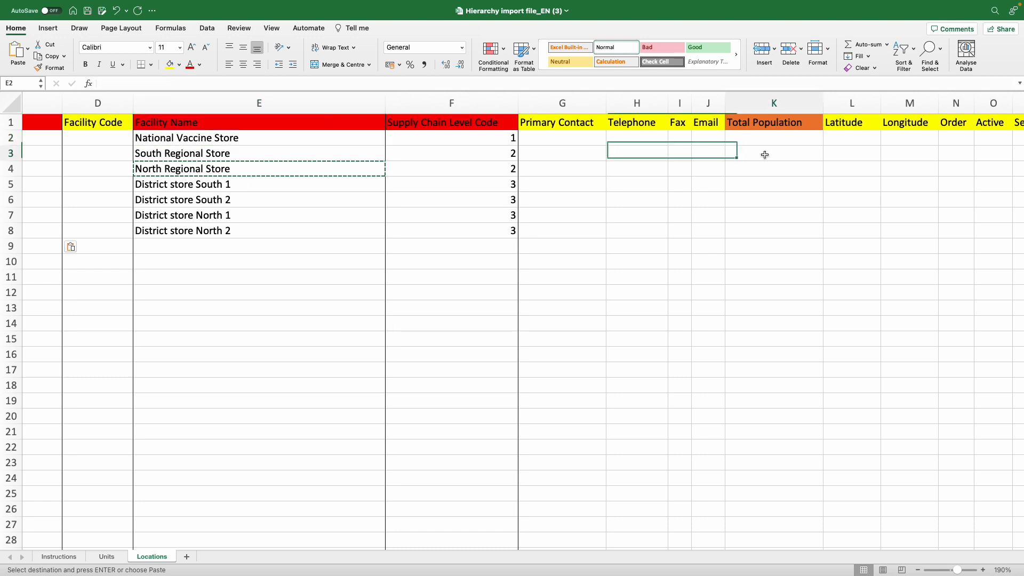
click(260, 154)
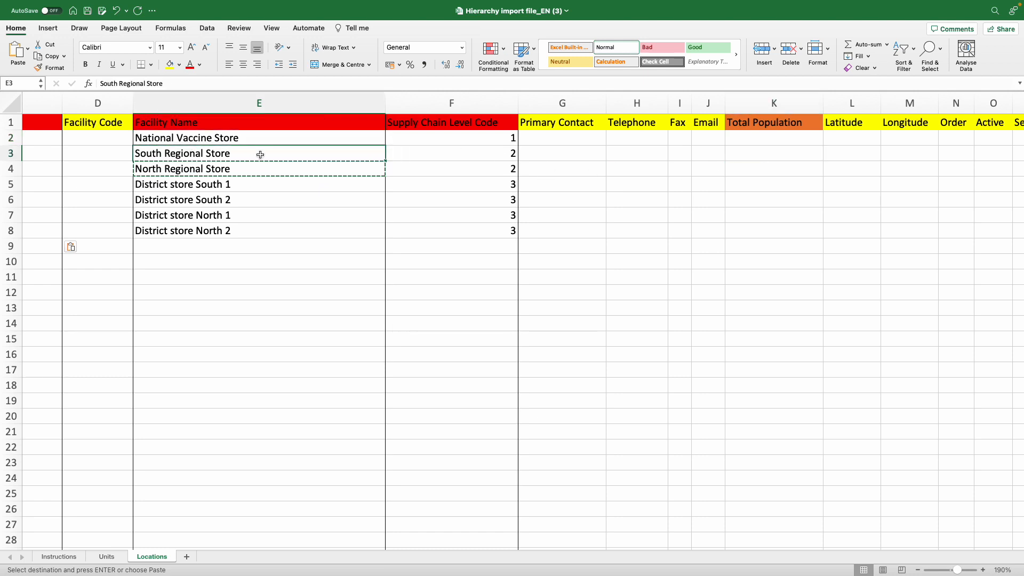
click(779, 175)
click(299, 168)
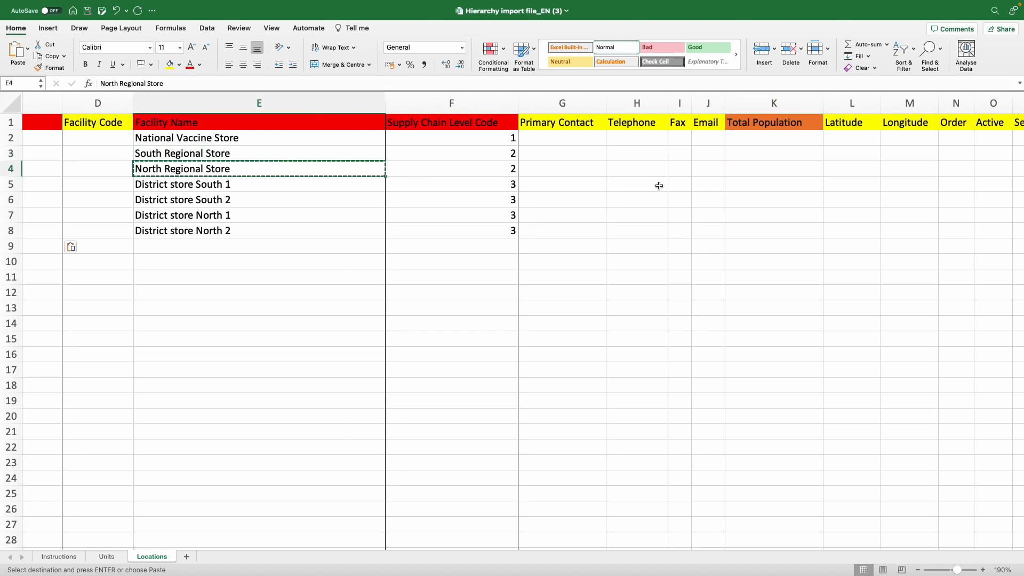
click(758, 184)
click(295, 183)
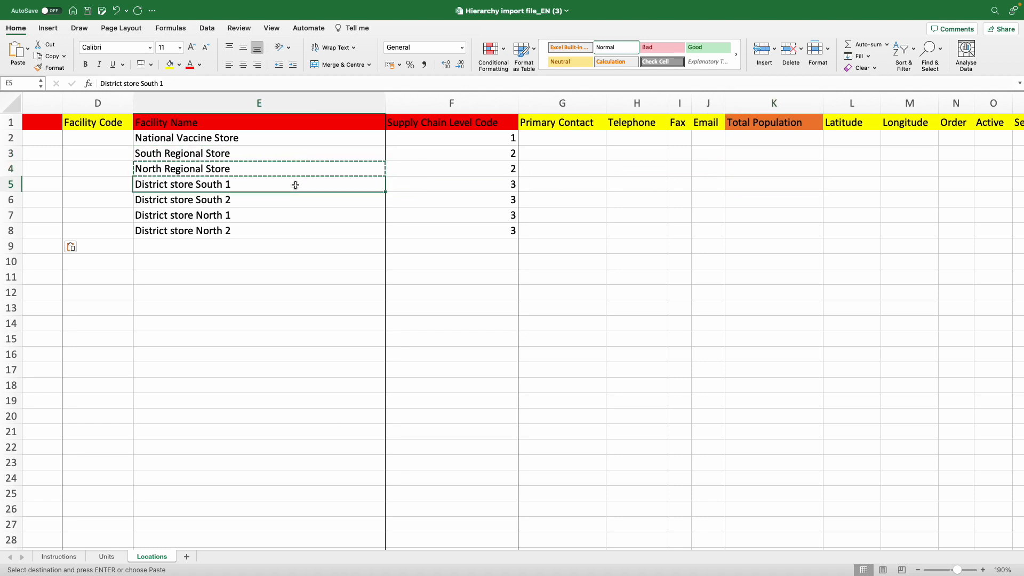
click(775, 100)
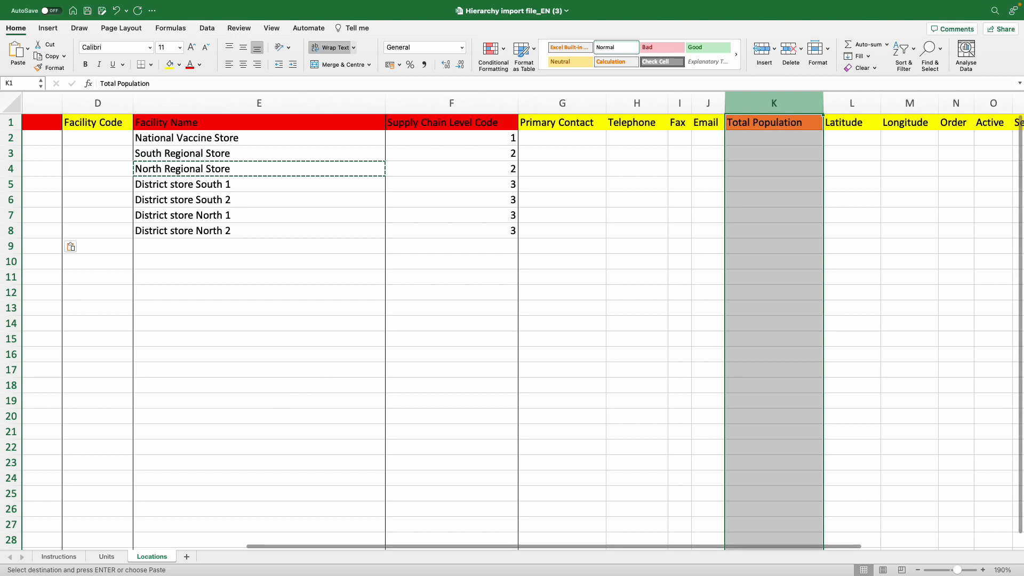
key(super+Tab)
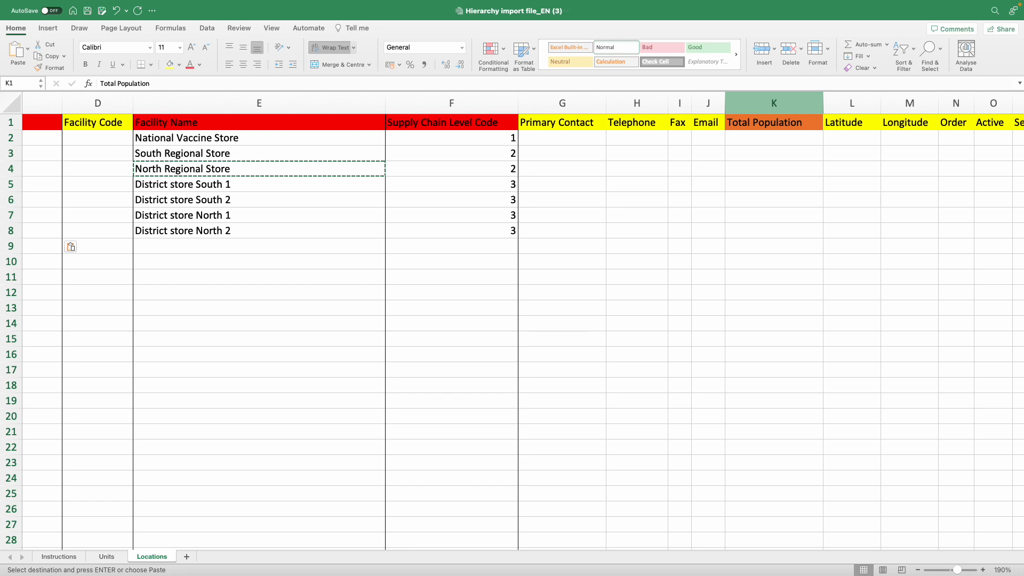
key(ctrl+space)
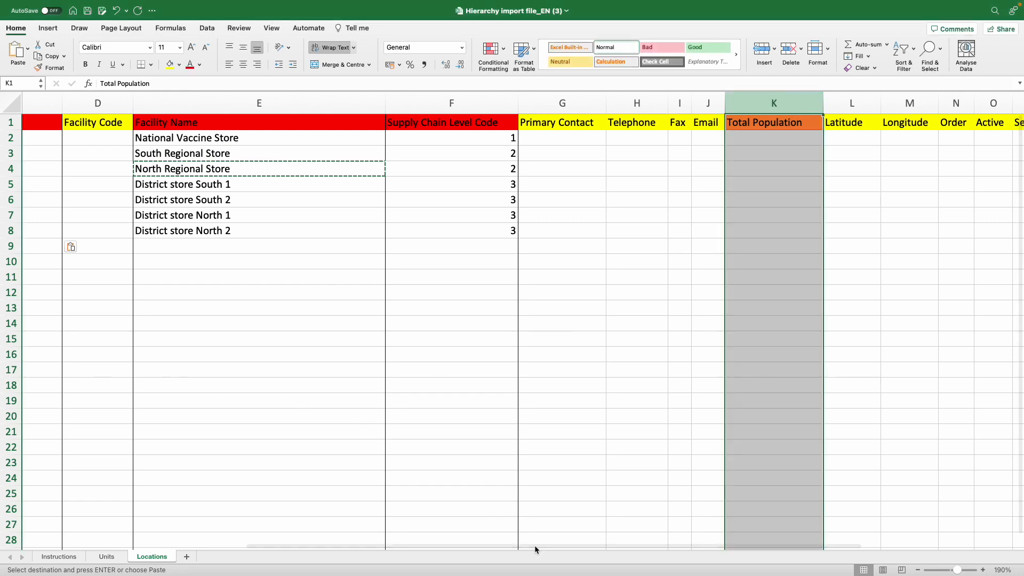
drag(522, 545, 293, 544)
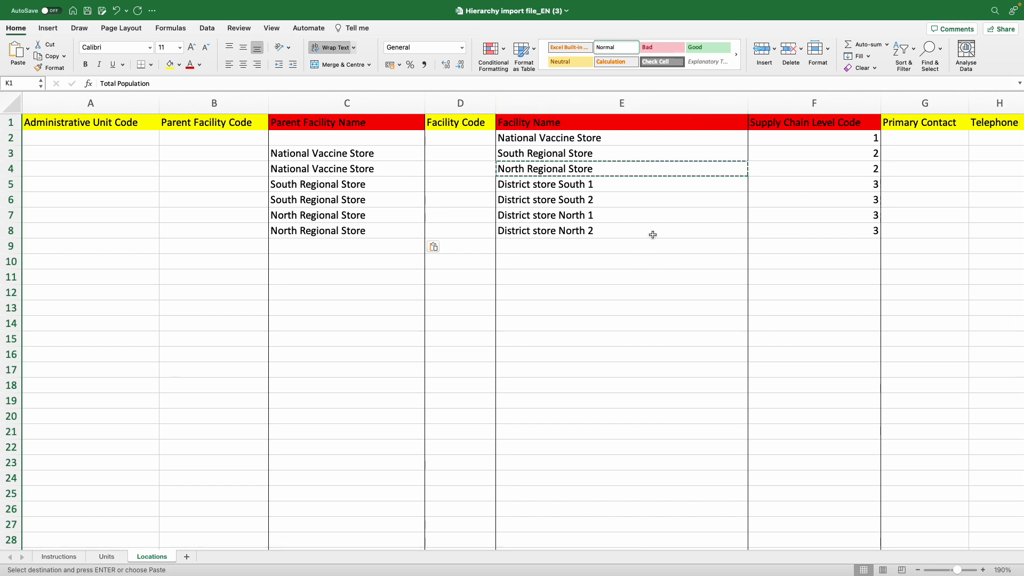
Save the workbook in Downloads under the new name "Sample Hierarchy import file_EN (3)".
mouse_move(23, 2)
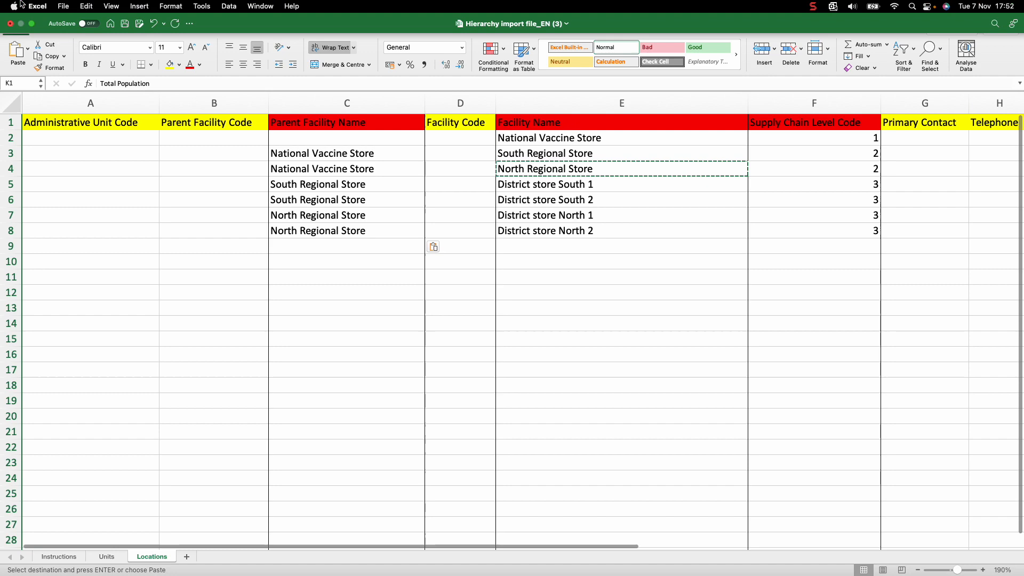
click(63, 7)
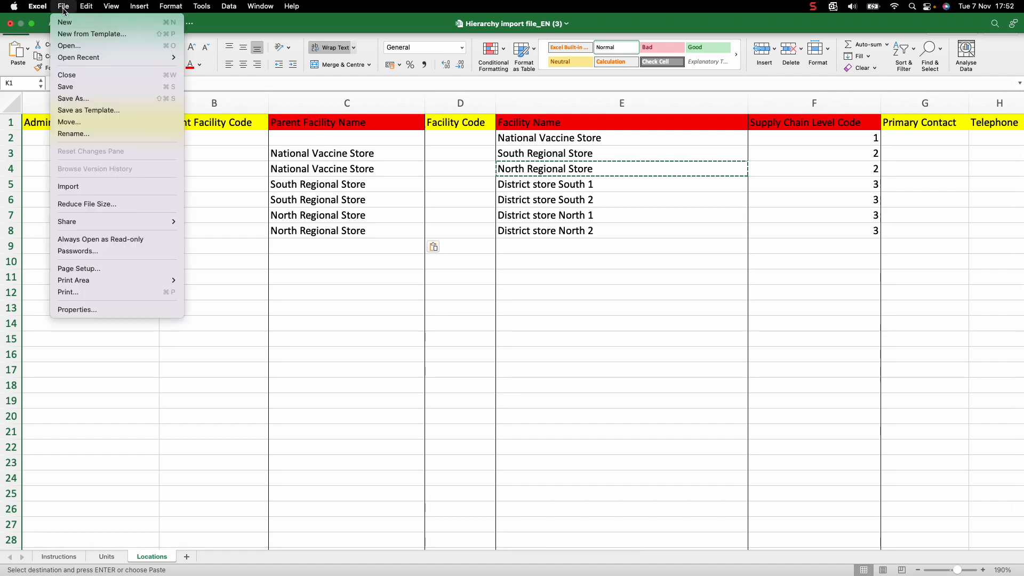
click(77, 90)
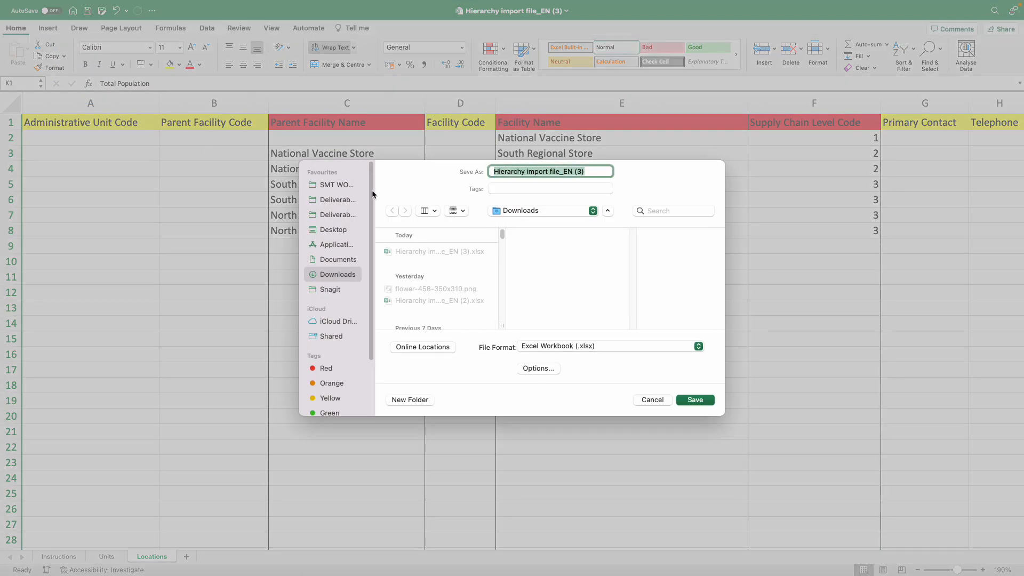
click(493, 171)
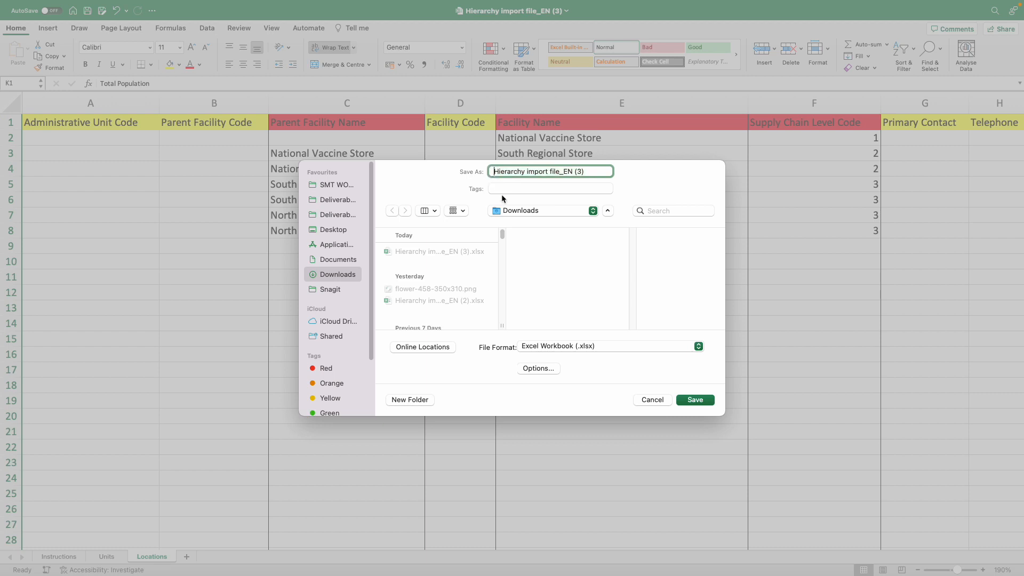
text(Sample)
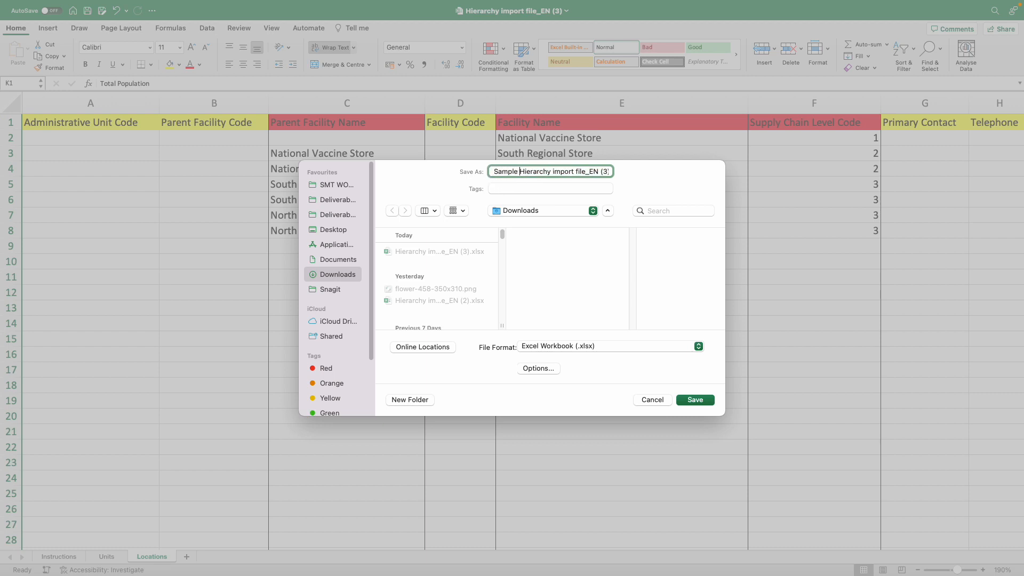
click(696, 401)
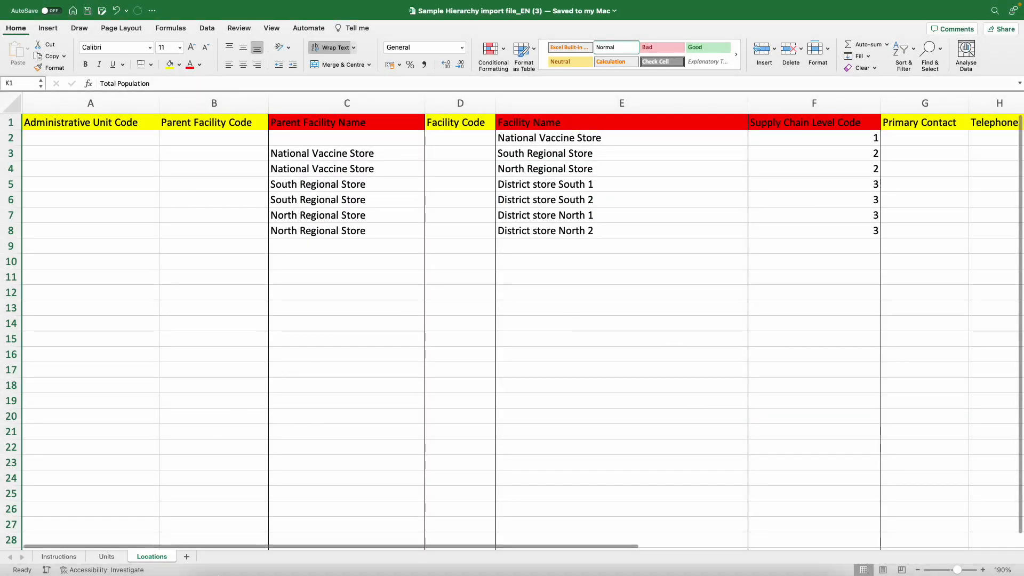
Switch to the SMT site in Chrome and attach "Sample Hierarchy import file_EN (3).xlsx" from Downloads to a hierarchy import.
click(246, 559)
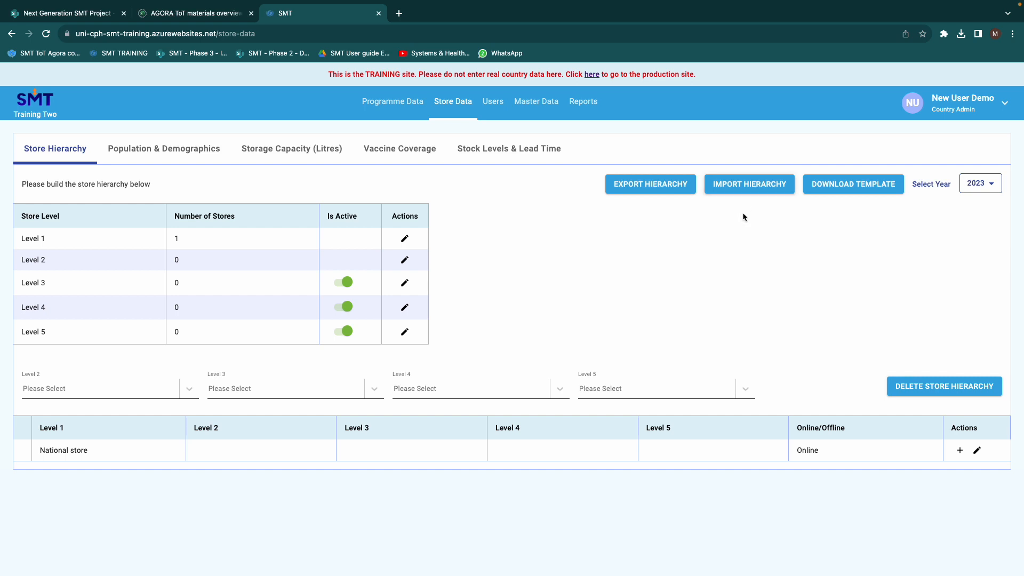
click(744, 191)
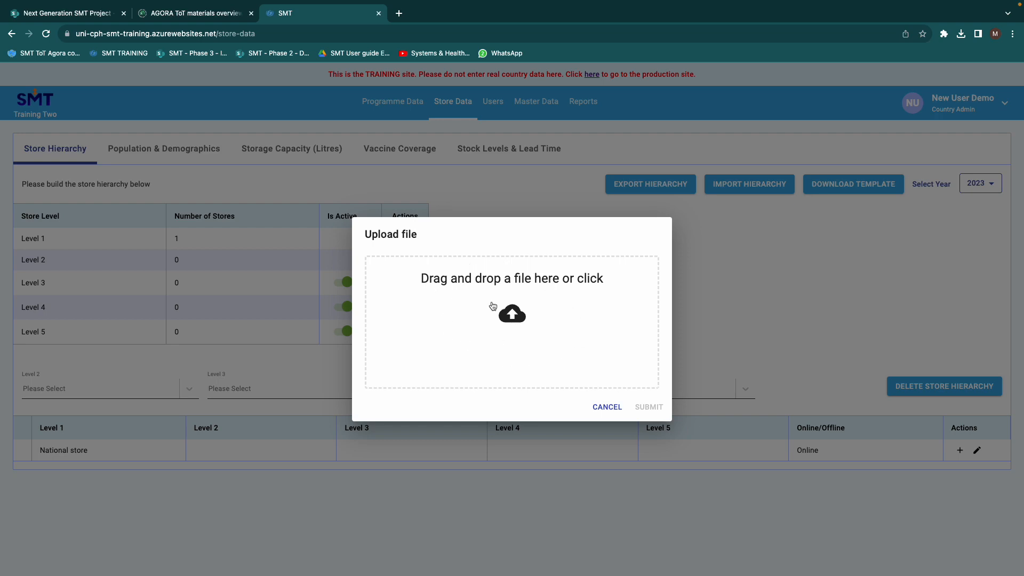
click(509, 320)
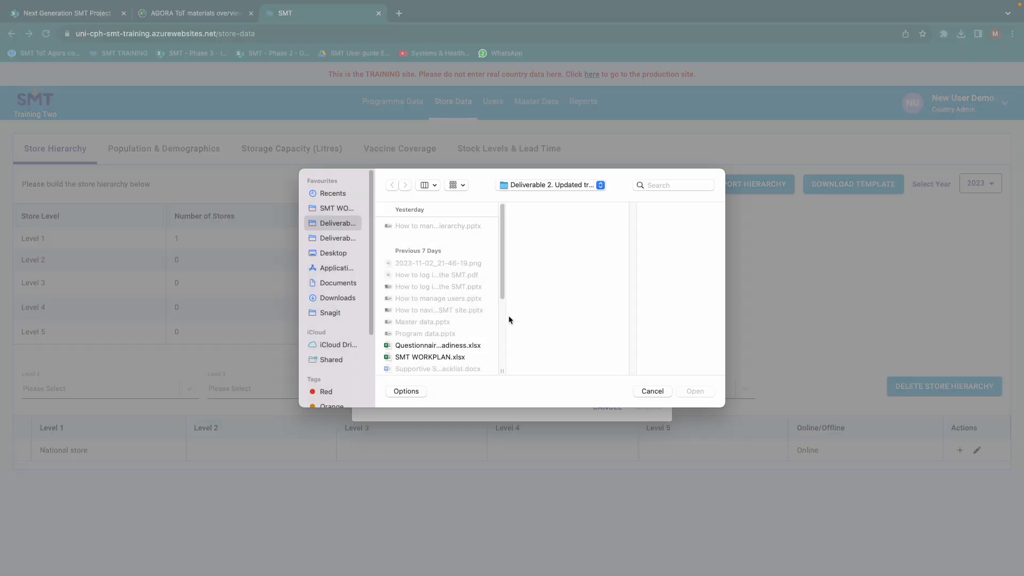
click(348, 297)
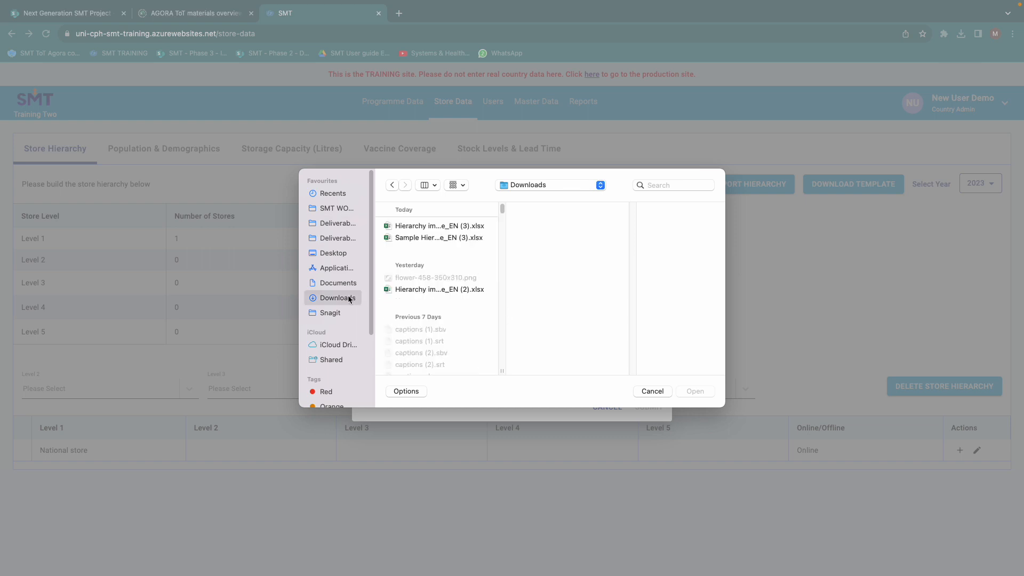
click(415, 237)
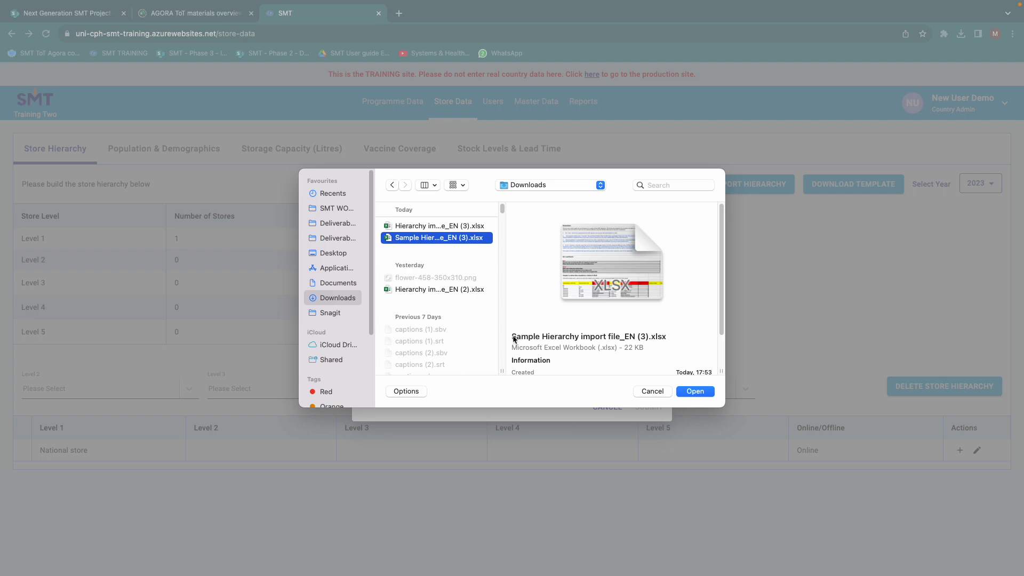
click(707, 394)
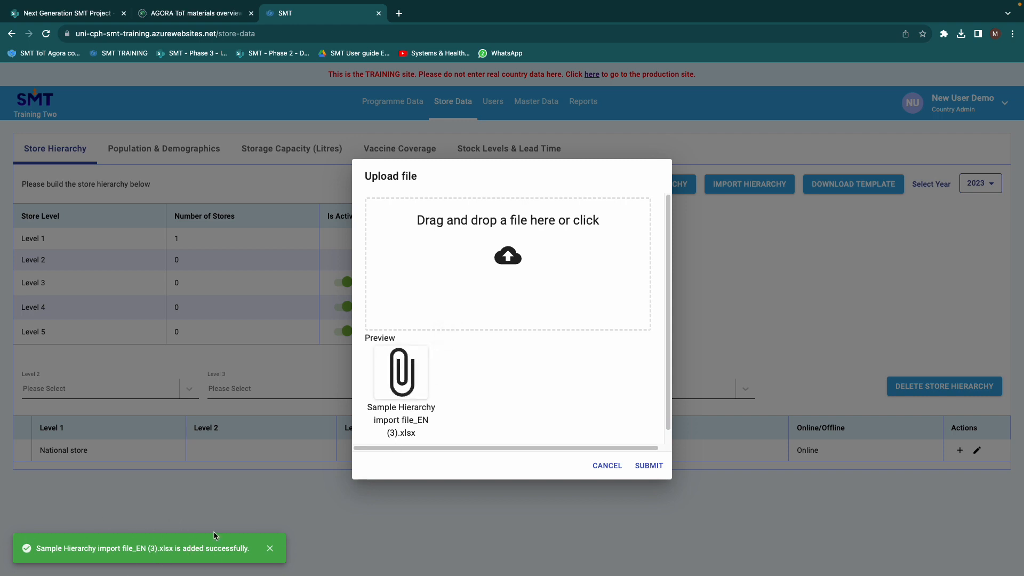
Submit the hierarchy import and review the imported stores from the National Vaccine Store down to the district stores.
mouse_move(400, 346)
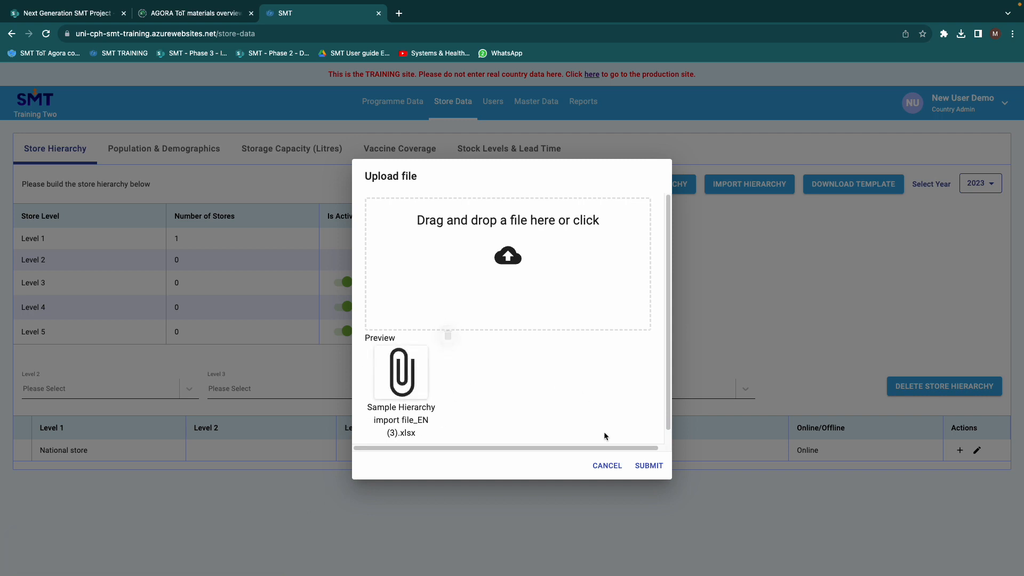
click(648, 466)
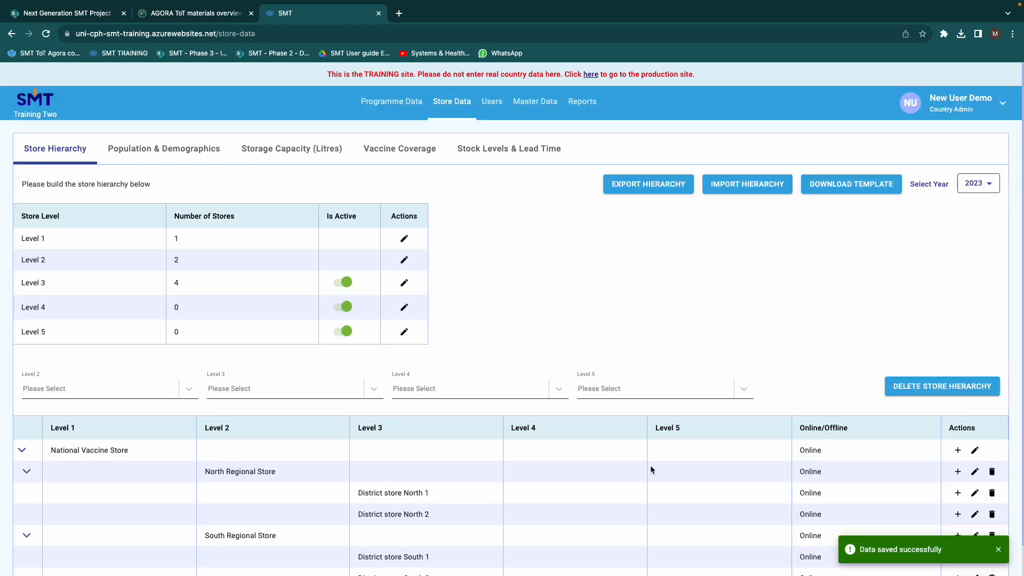
scroll(592, 462, down, 1)
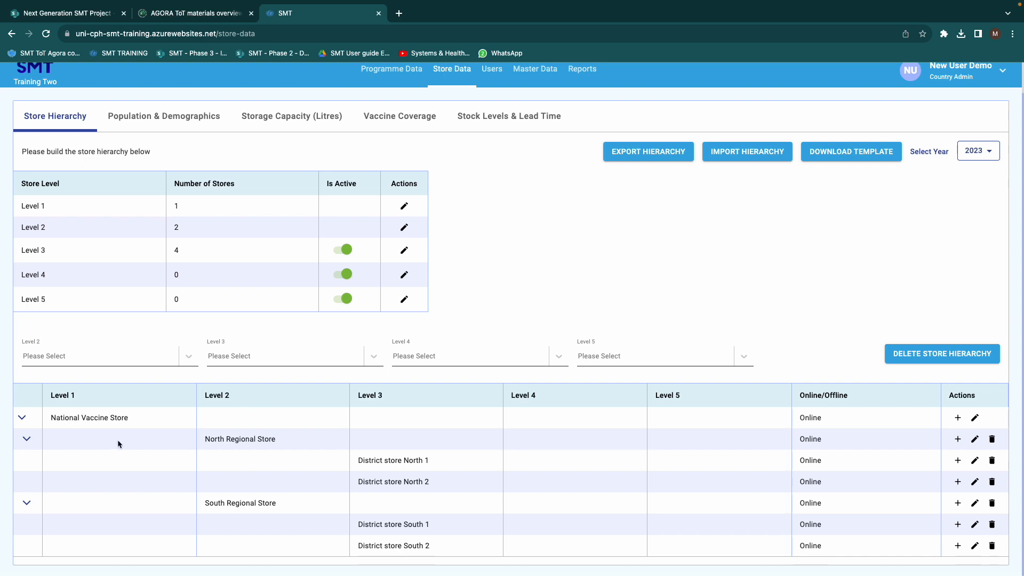
drag(48, 419, 133, 417)
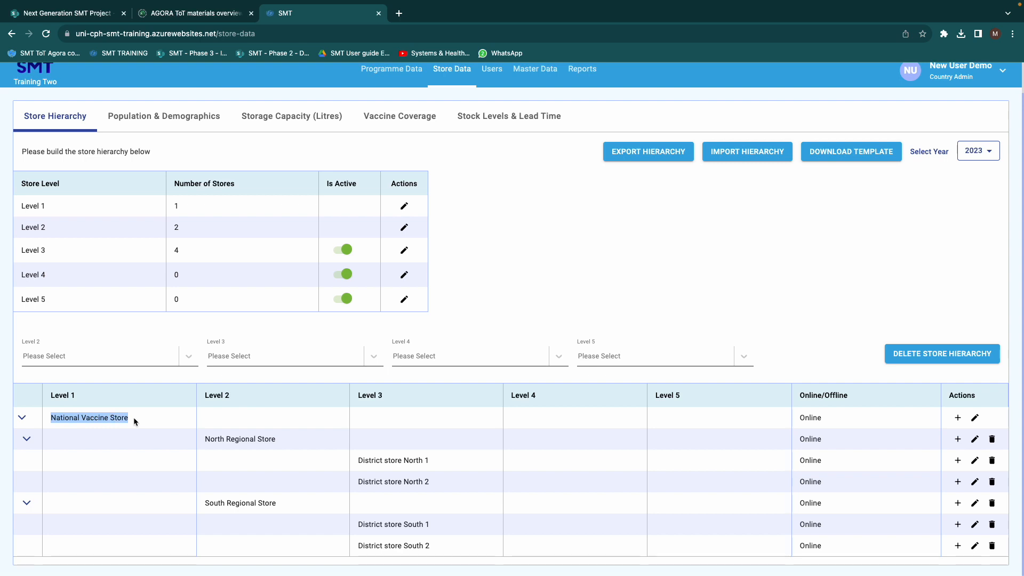
click(208, 440)
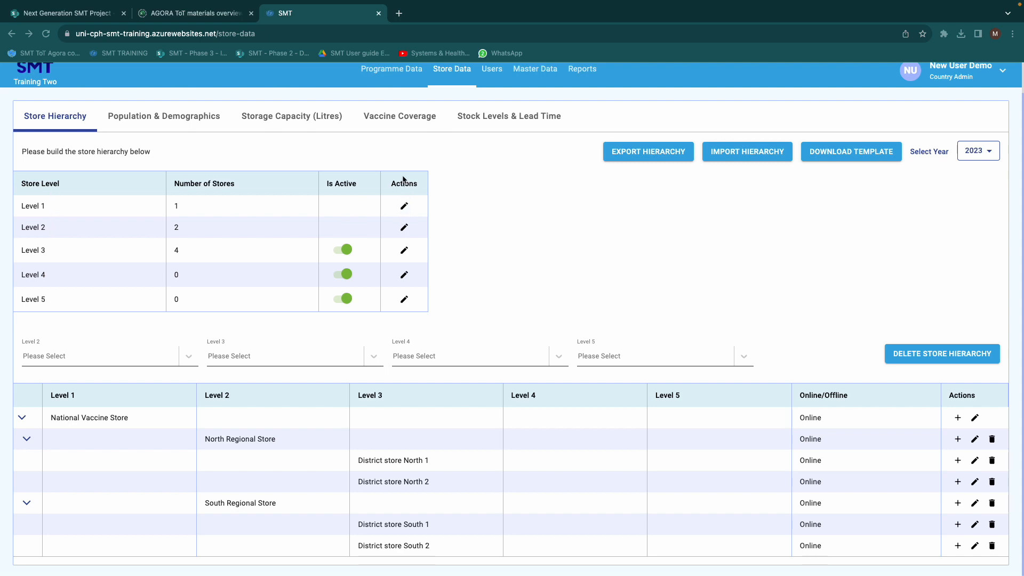
Rename store level "Level 1" as "National" and save the row.
click(404, 208)
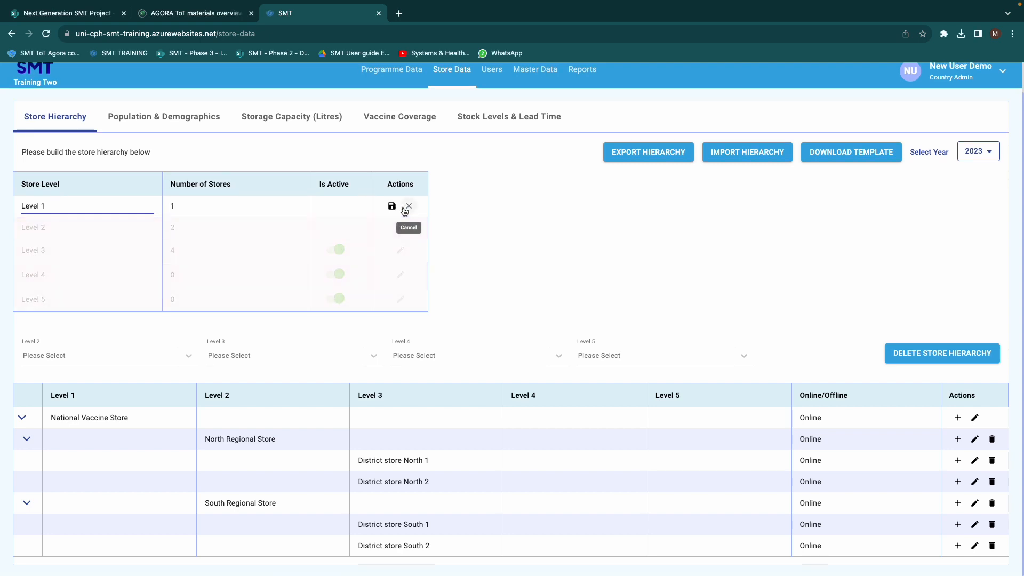
drag(48, 201, 20, 206)
text(National)
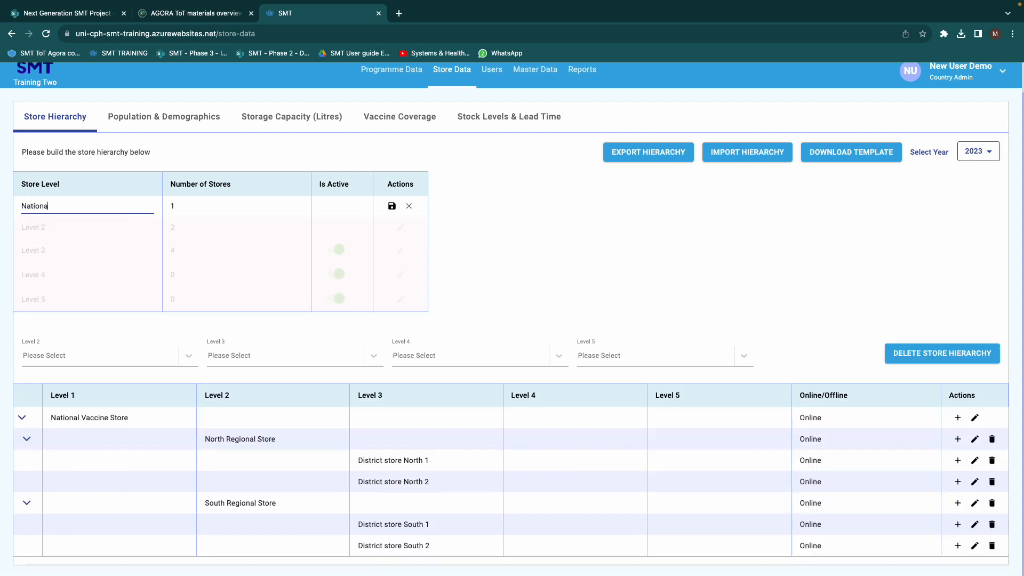
click(392, 206)
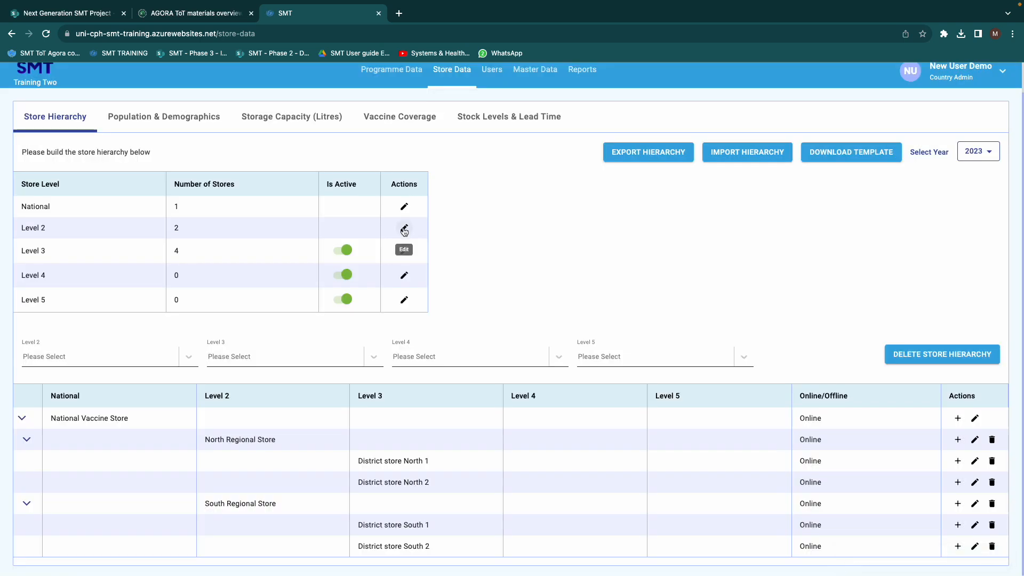
Rename store level "Level 2" as "Regional" and save the row.
click(404, 229)
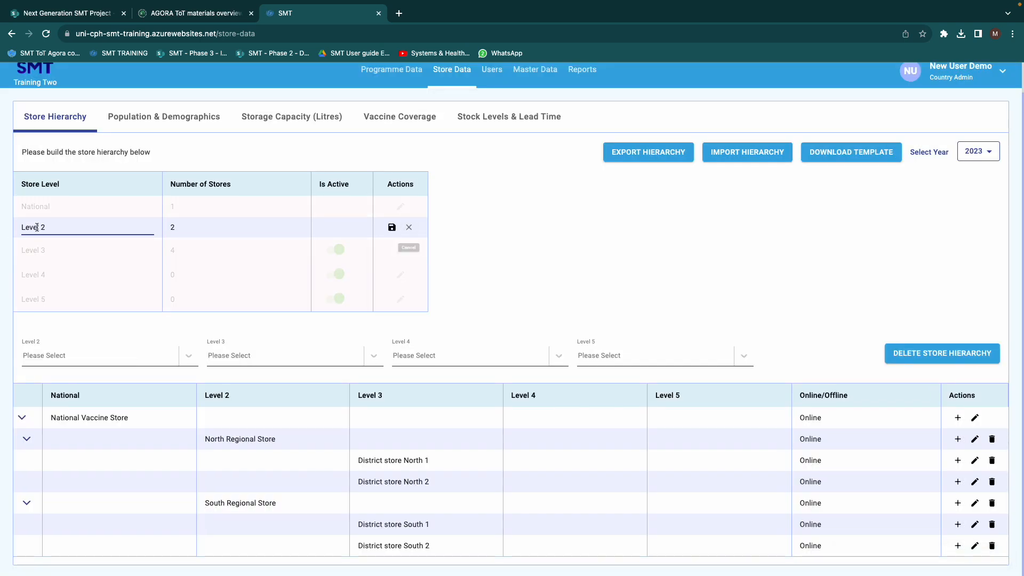
triple_click(37, 227)
text(R)
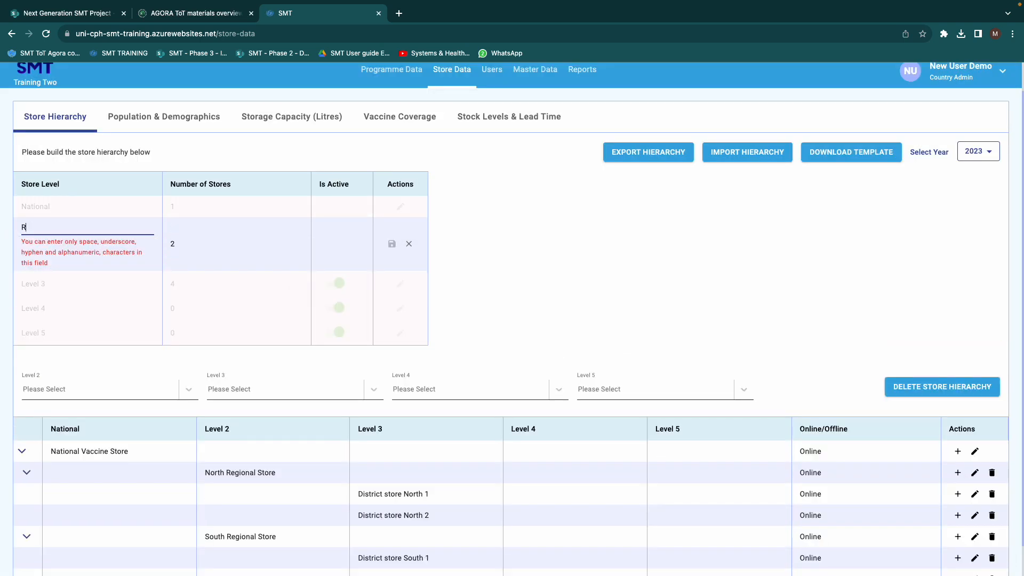
text(egin)
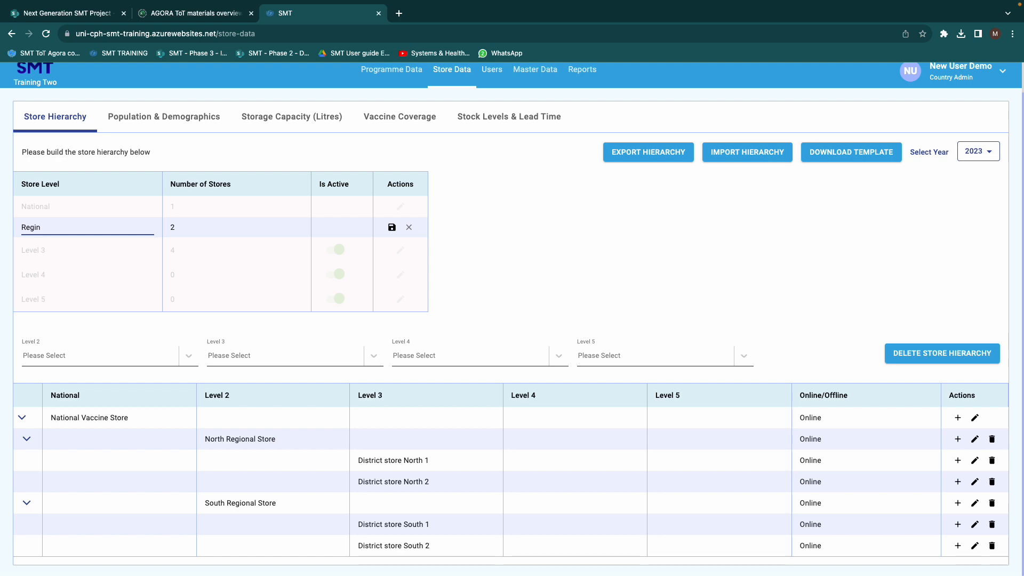
key(BackSpace)
text(onal)
click(392, 228)
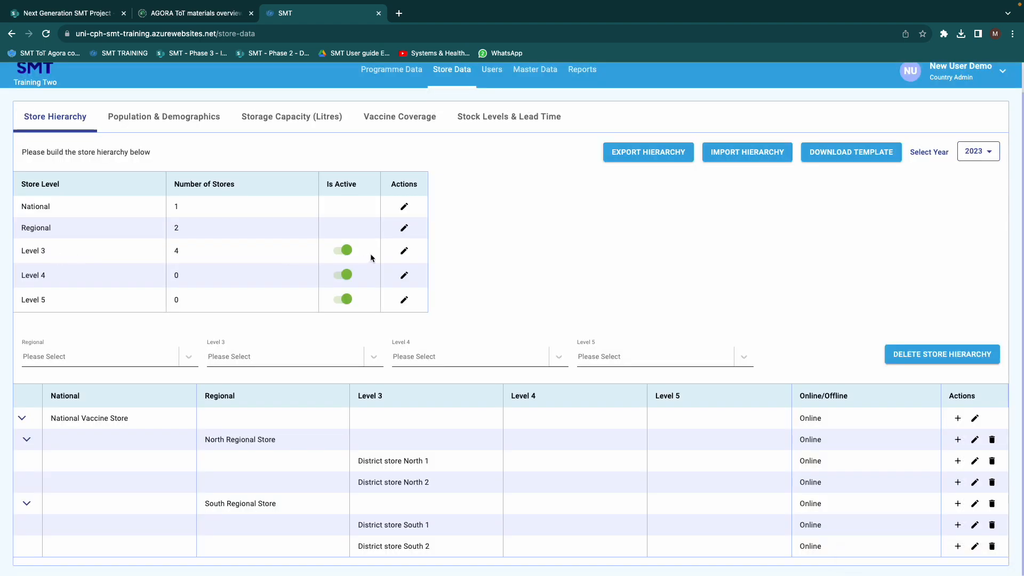
Rename store level "Level 3" as "District" and save the row.
click(403, 251)
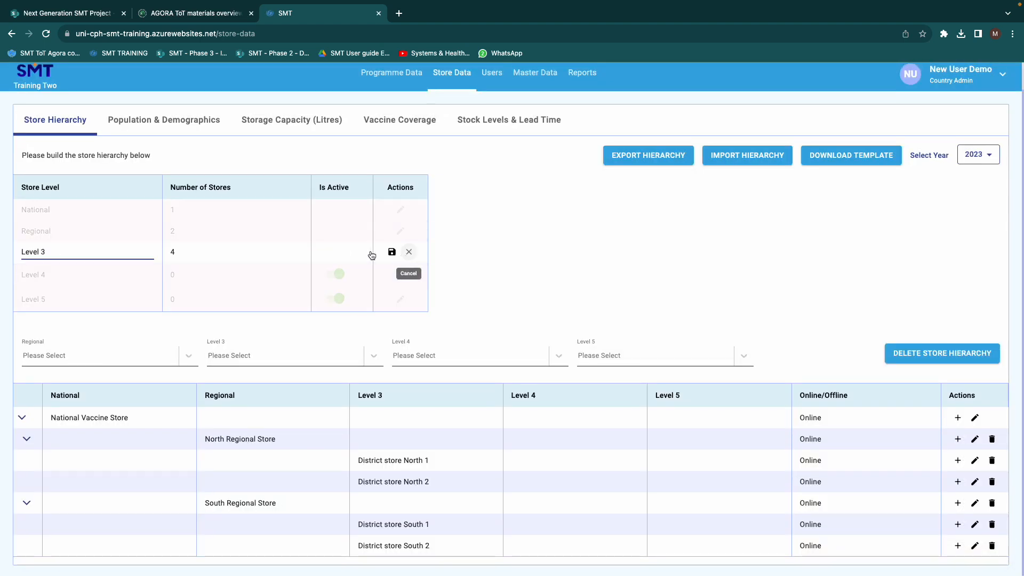
drag(68, 251, 14, 253)
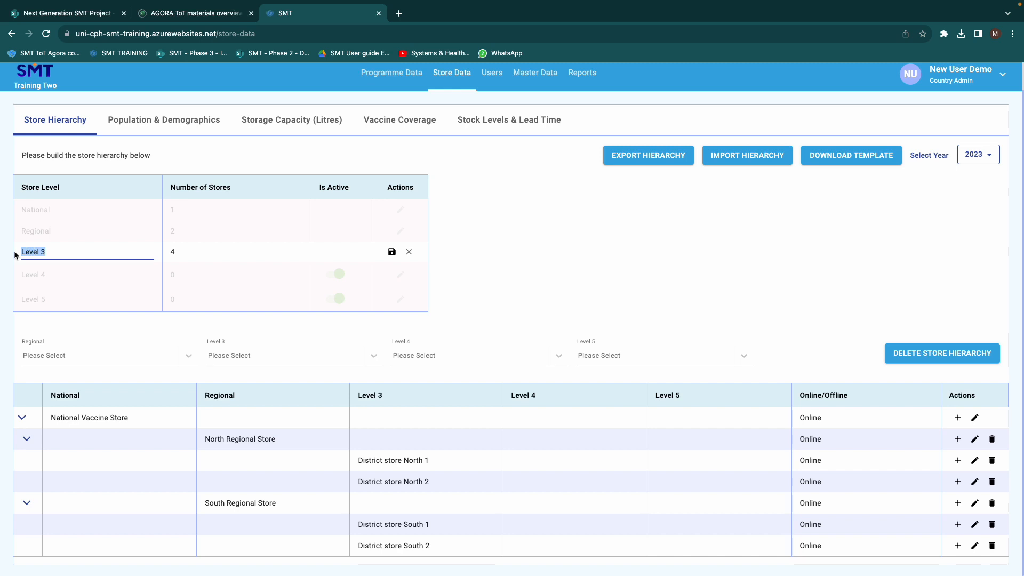
text(District)
click(392, 252)
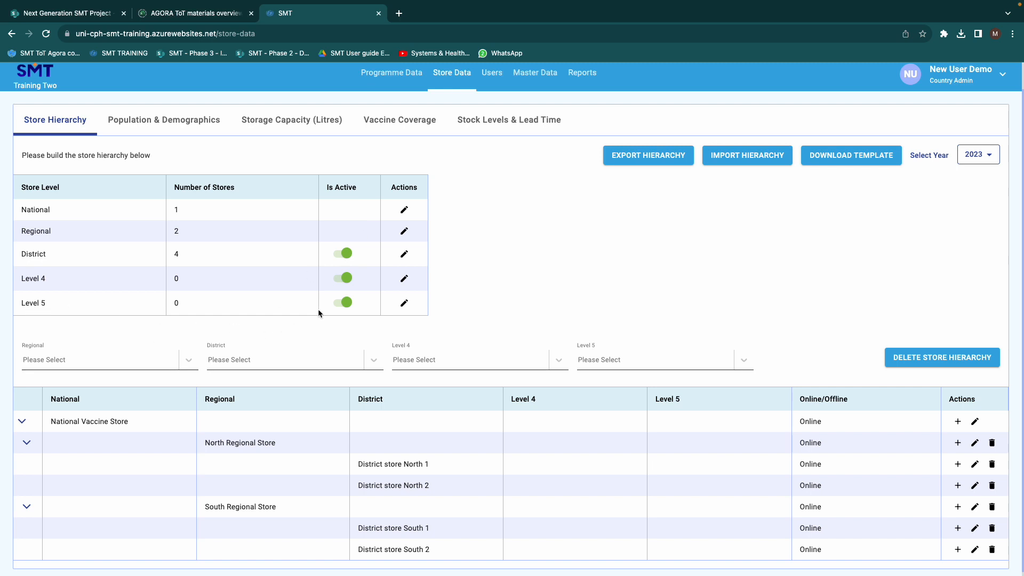
Deactivate store levels Level 5 and Level 4, and switch the District level off and back on.
click(342, 303)
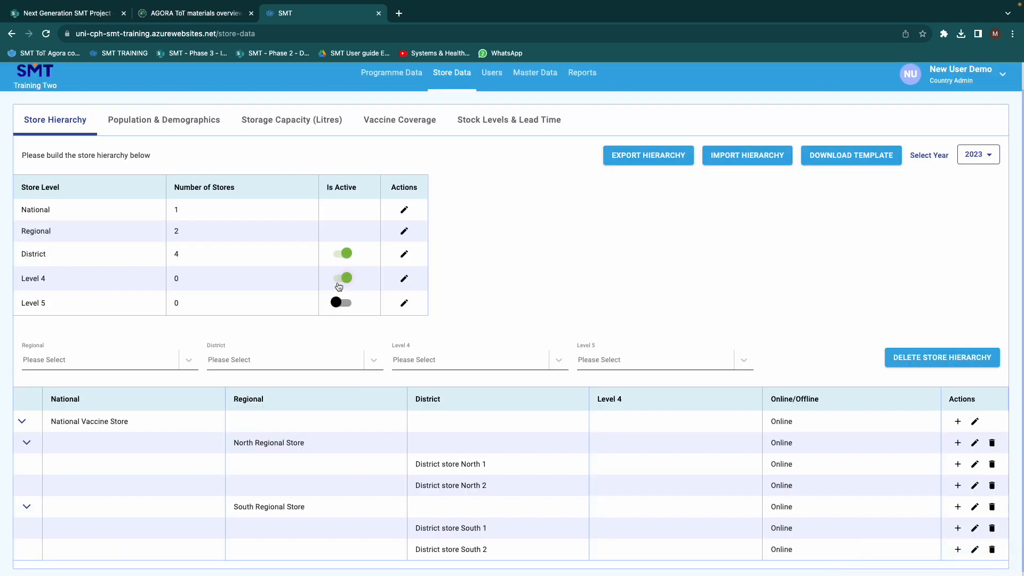
click(340, 280)
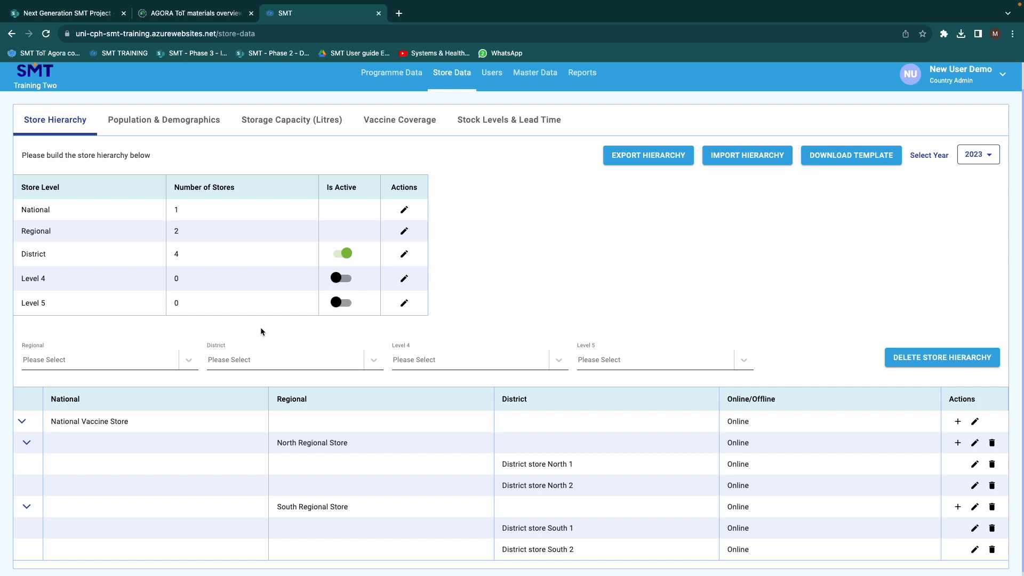
click(338, 257)
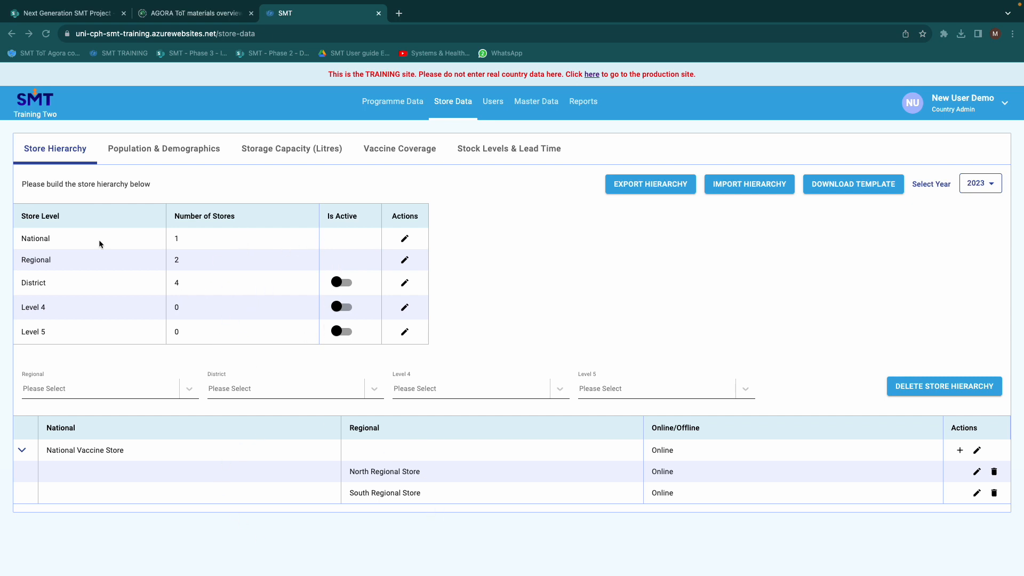
click(347, 285)
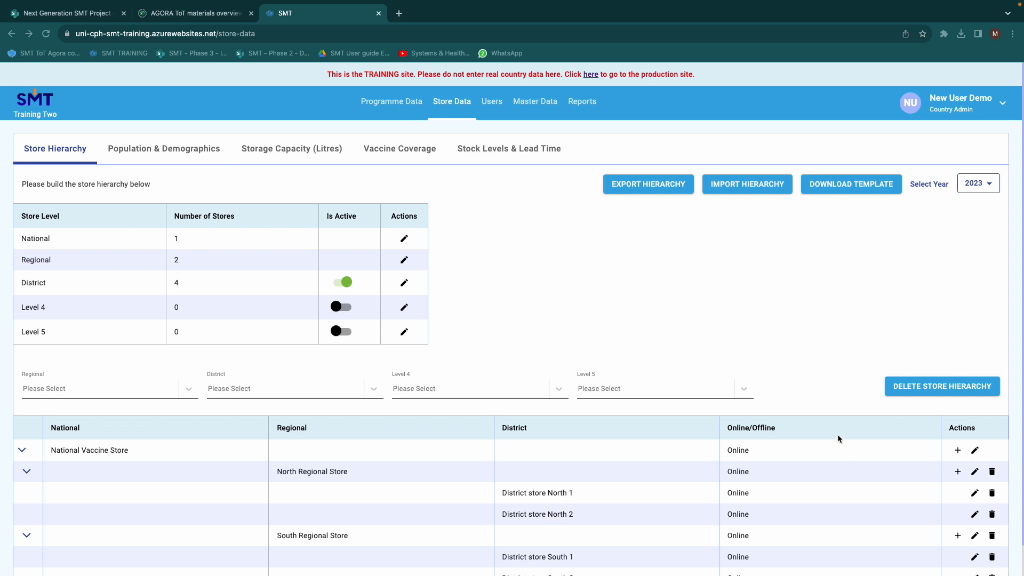
Rename the store North Regional Store as "North KIVU Regional Store" and save the update.
scroll(837, 439, down, 1)
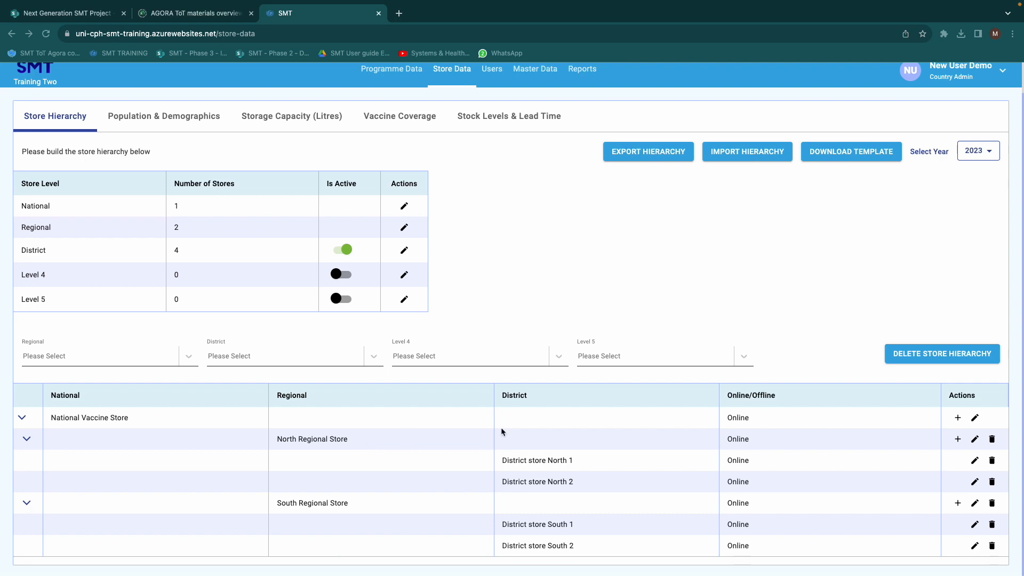
click(975, 440)
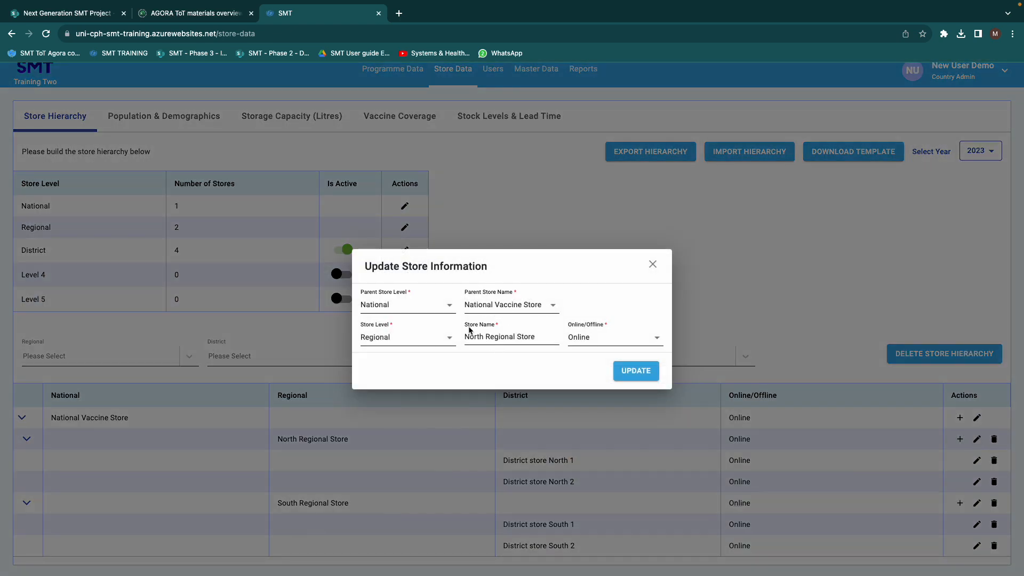
drag(467, 326, 495, 327)
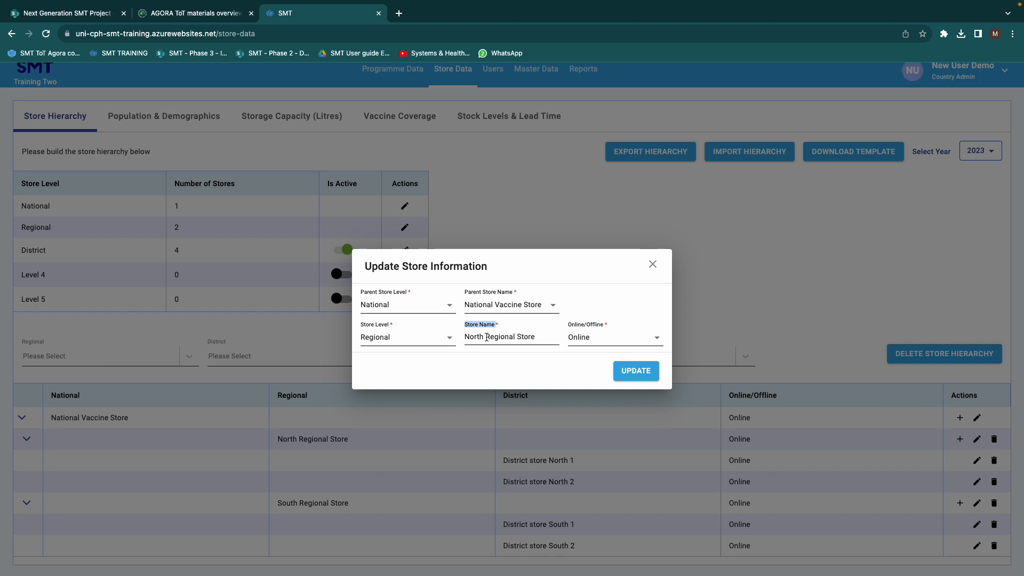
click(485, 337)
text(K)
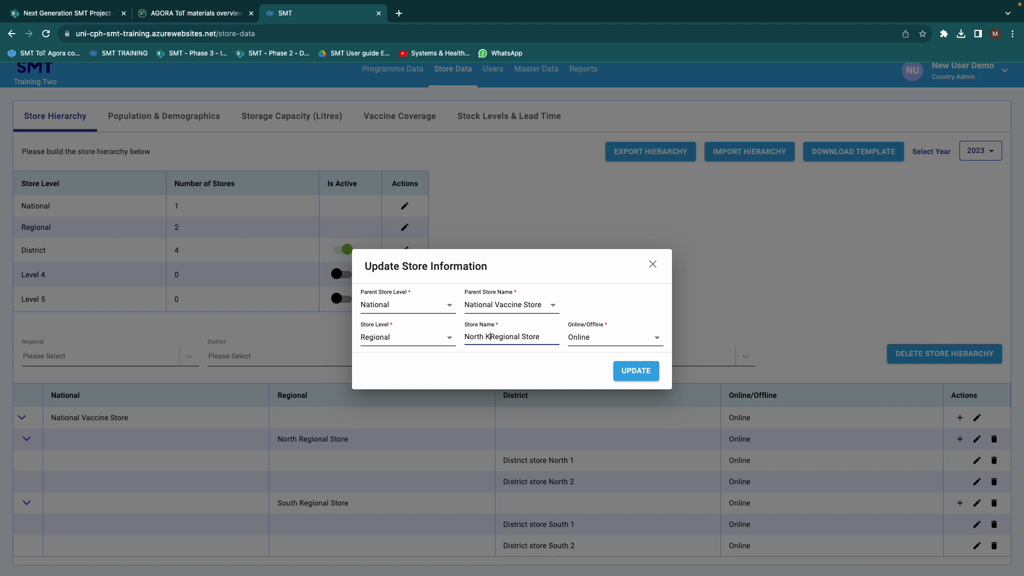
text(IVU)
click(633, 371)
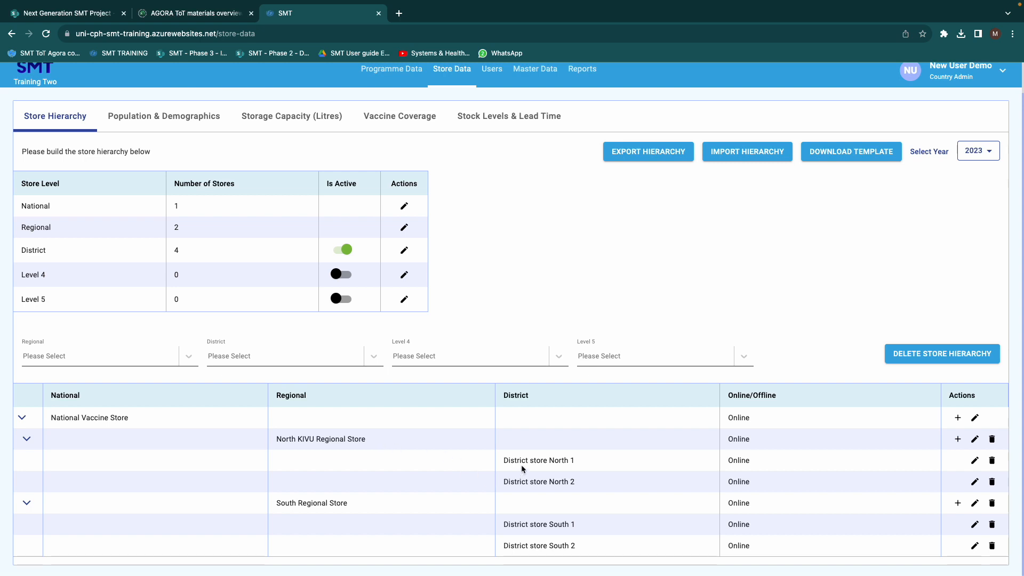
Move District store North 1 directly under National Vaccine Store by setting its parent store level to National, and save the update.
drag(504, 461, 574, 463)
click(973, 461)
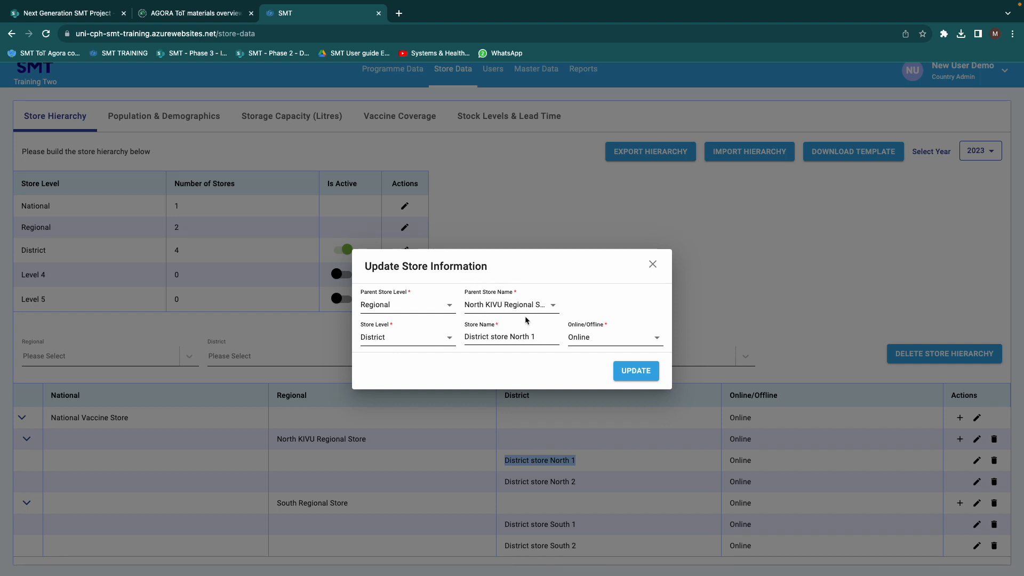
click(552, 305)
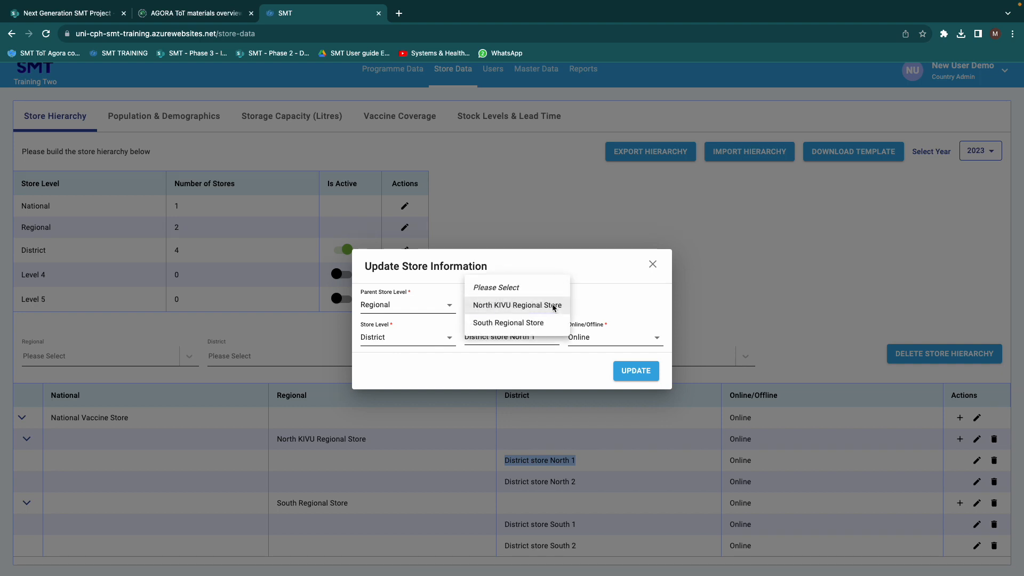
click(552, 306)
click(414, 308)
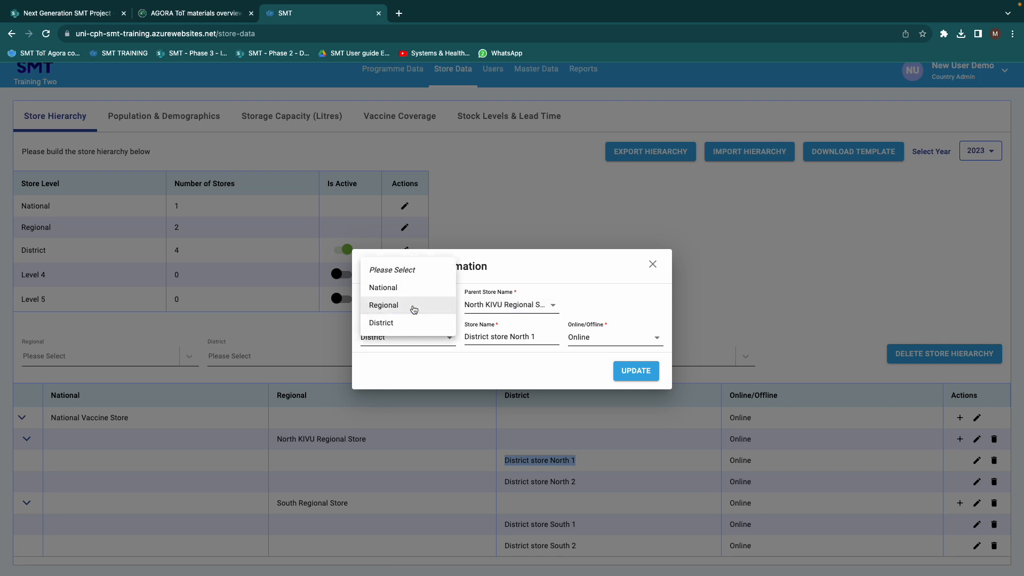
click(411, 289)
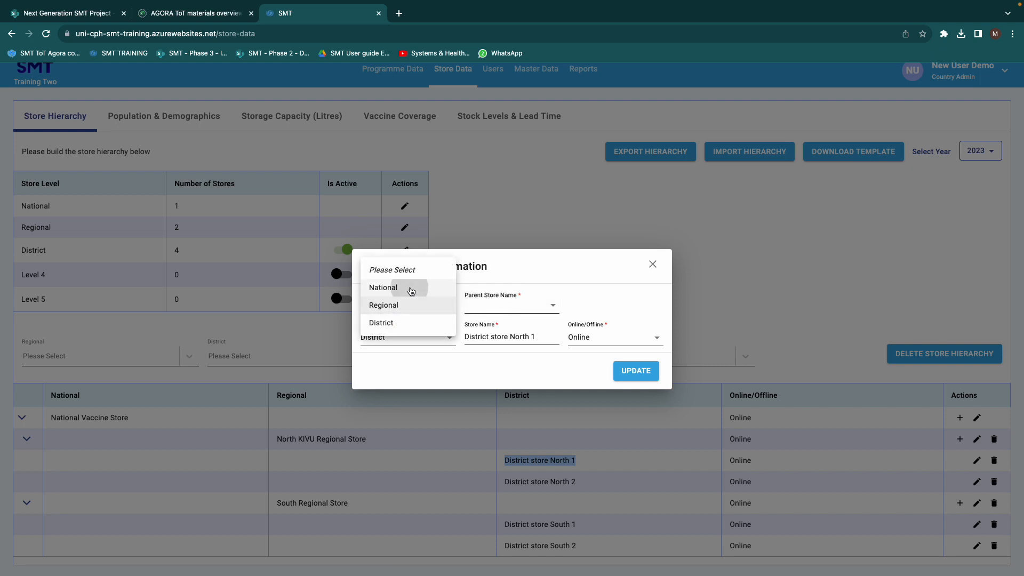
click(496, 309)
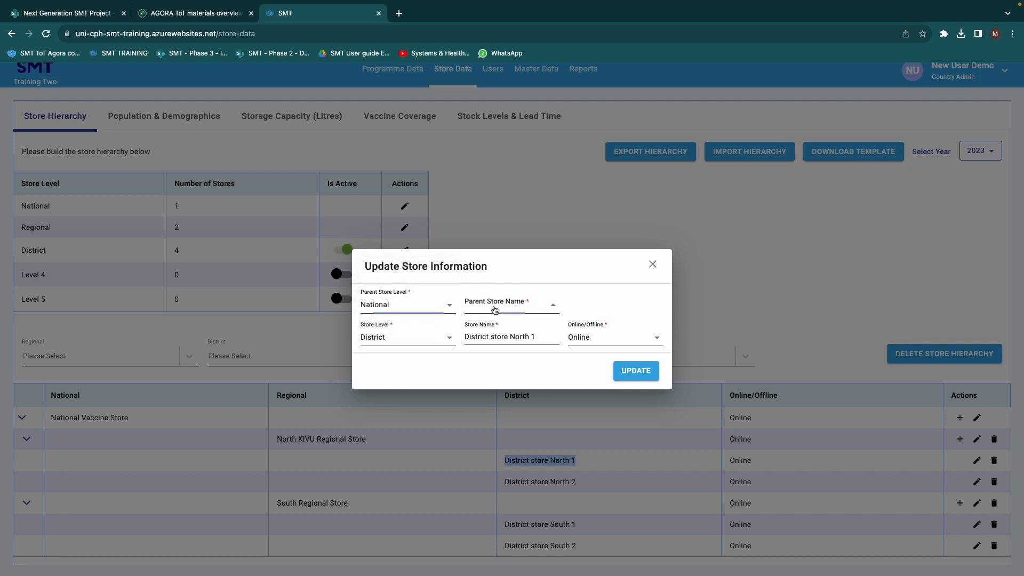
click(495, 324)
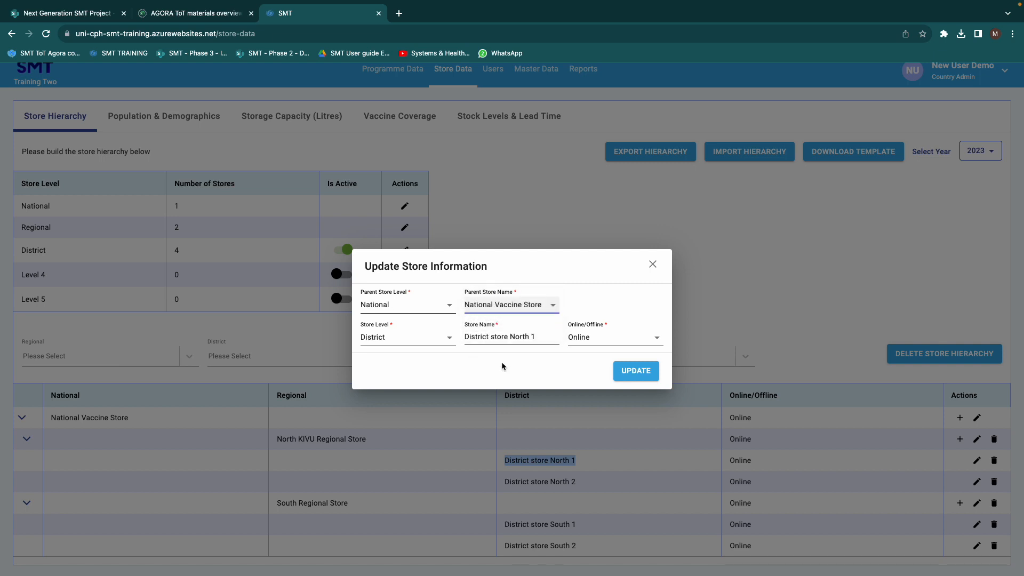
click(631, 372)
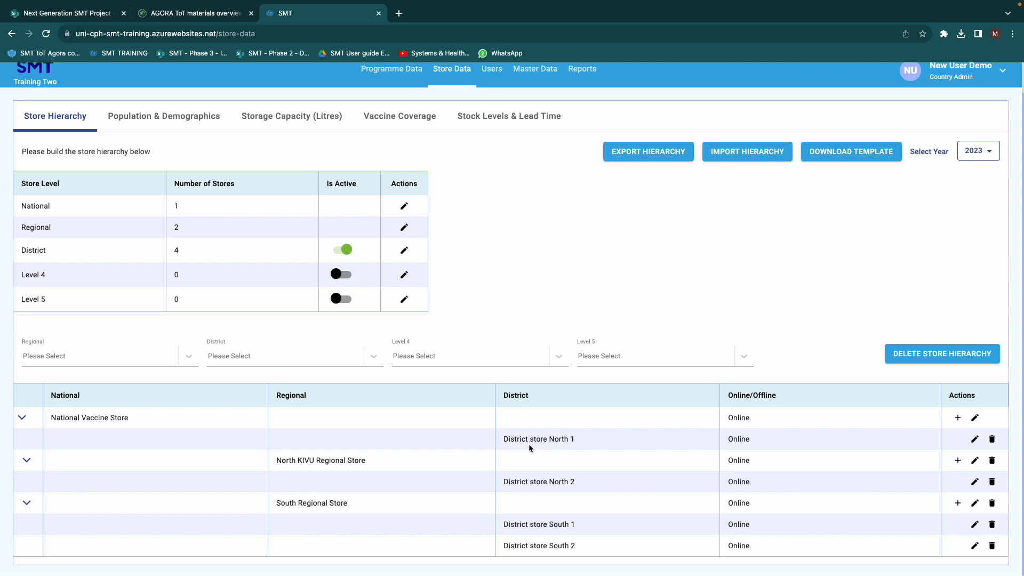
Change District store North 1 to the Regional store level, rename it "REGIONAL store North 1" and save the update.
click(974, 438)
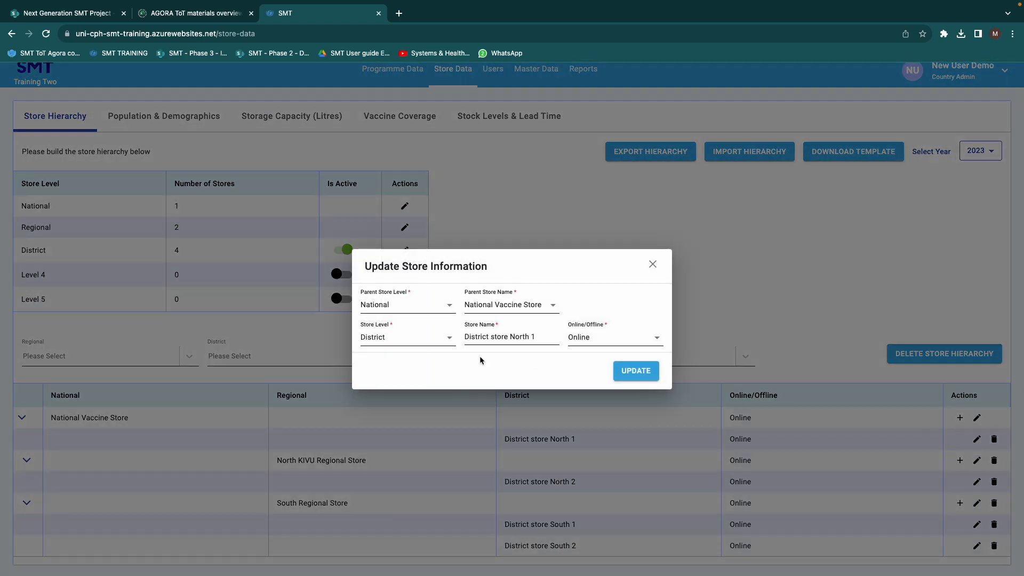
click(385, 338)
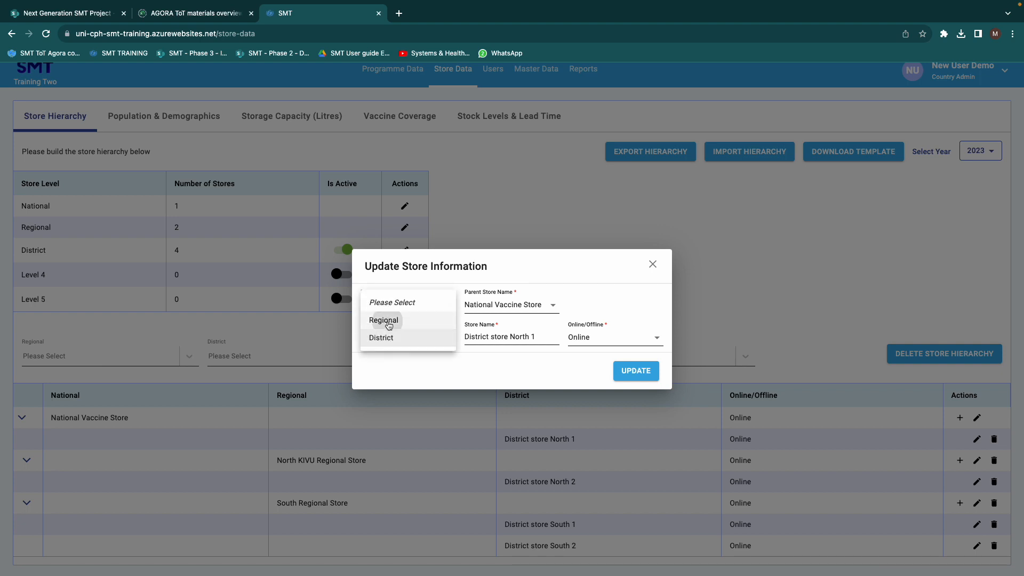
click(389, 325)
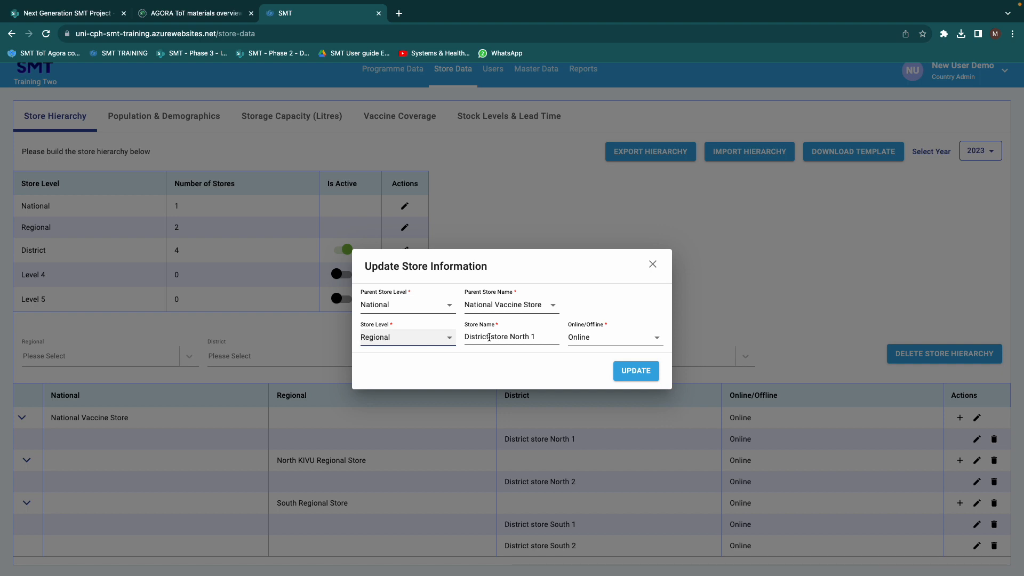
drag(487, 339, 464, 335)
text(REGIONAL)
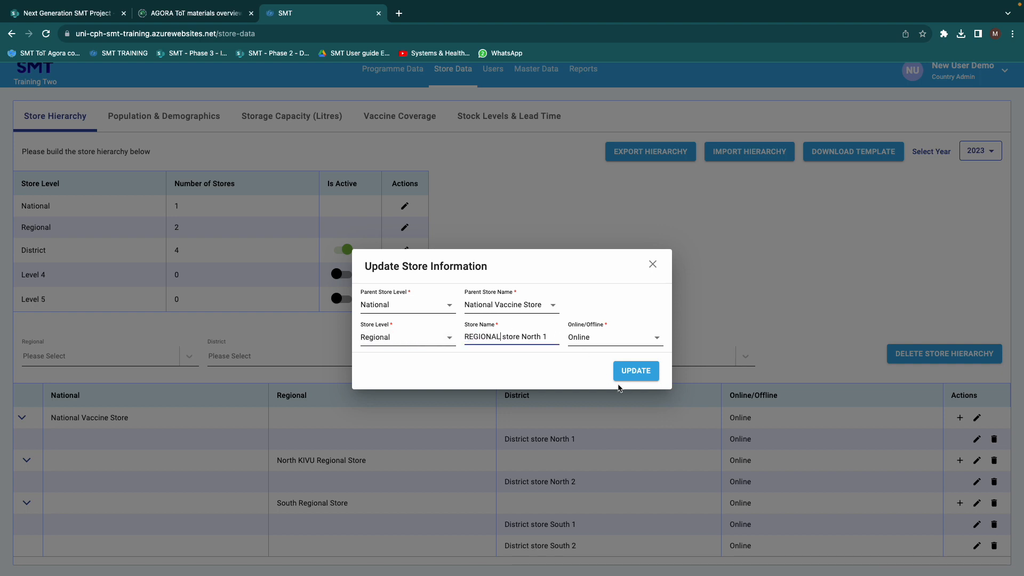
click(638, 373)
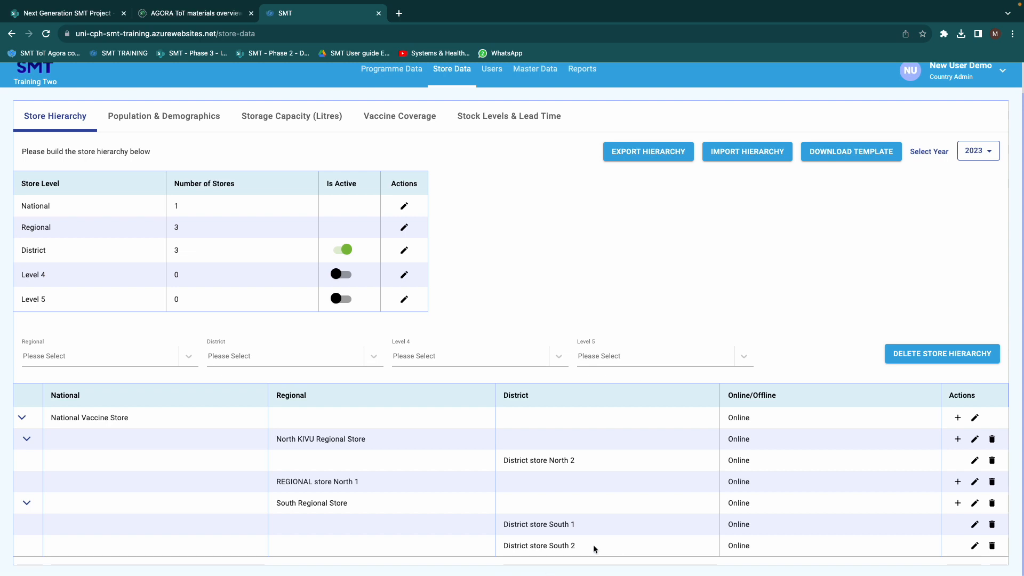
Delete District store South 2 from the store hierarchy and confirm the deletion.
drag(502, 546, 581, 547)
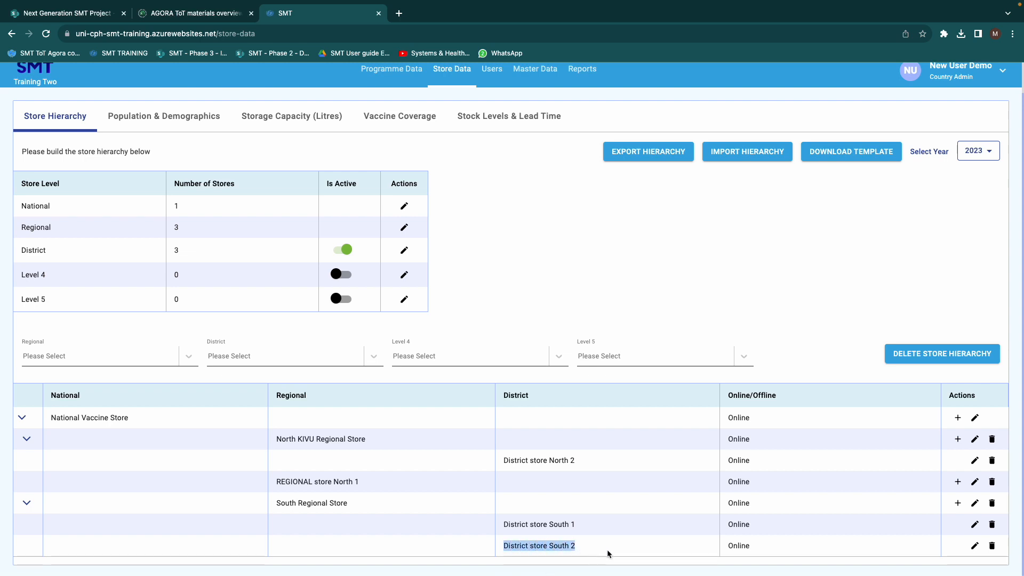
click(993, 547)
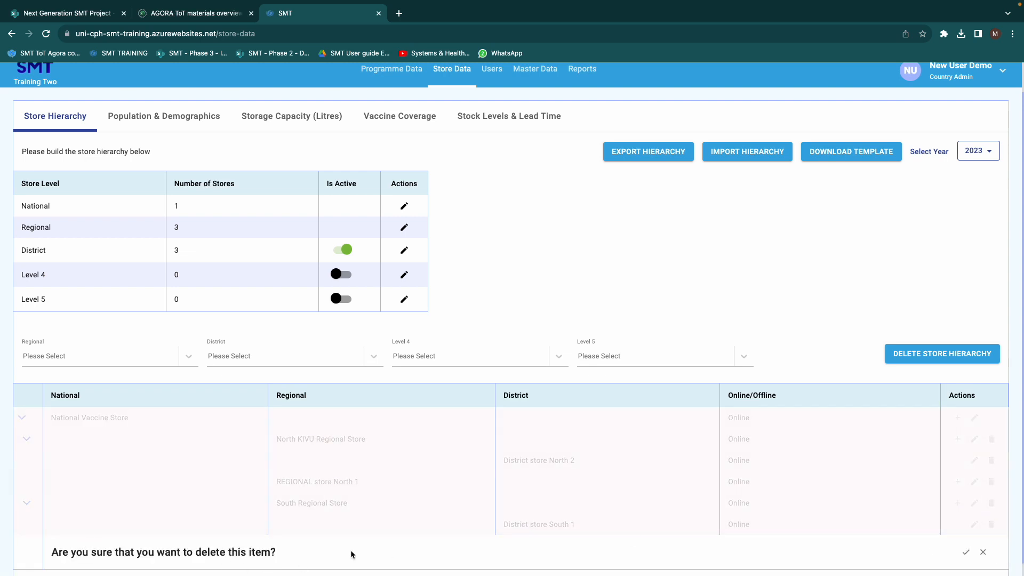
click(964, 553)
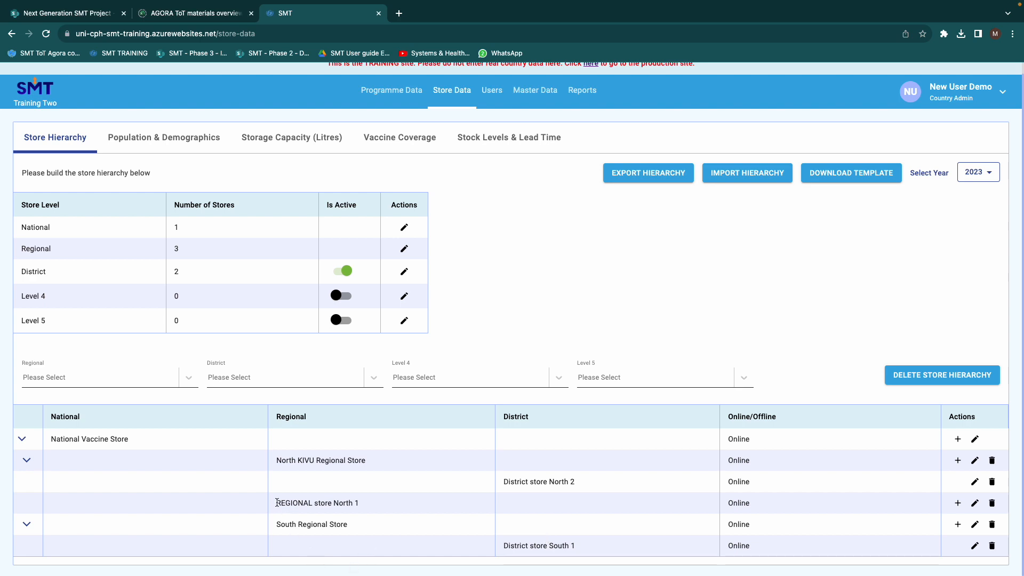
Add a District-level store named "DISTRICT STORE 3" under South Regional Store.
drag(276, 524, 336, 524)
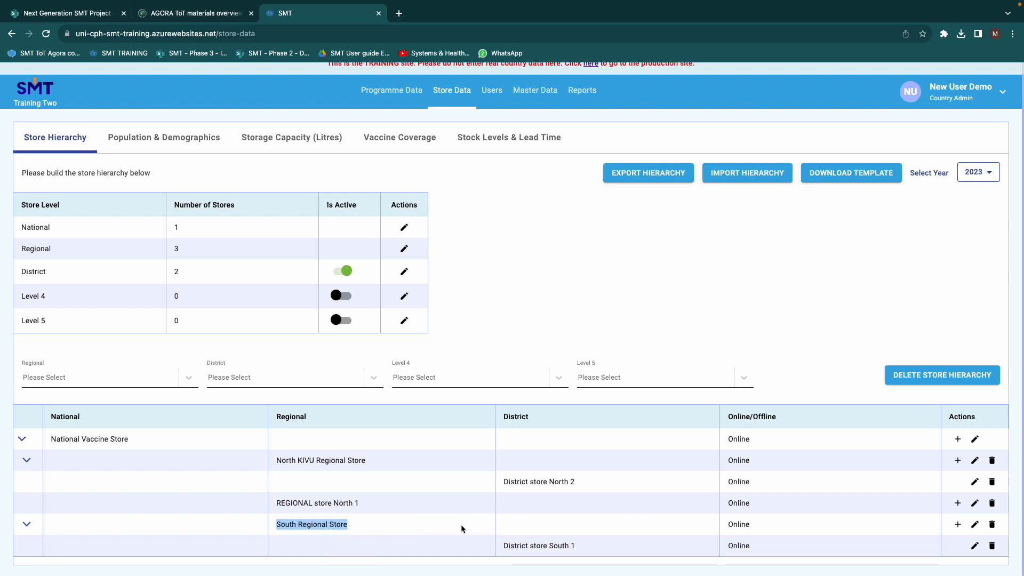
click(958, 525)
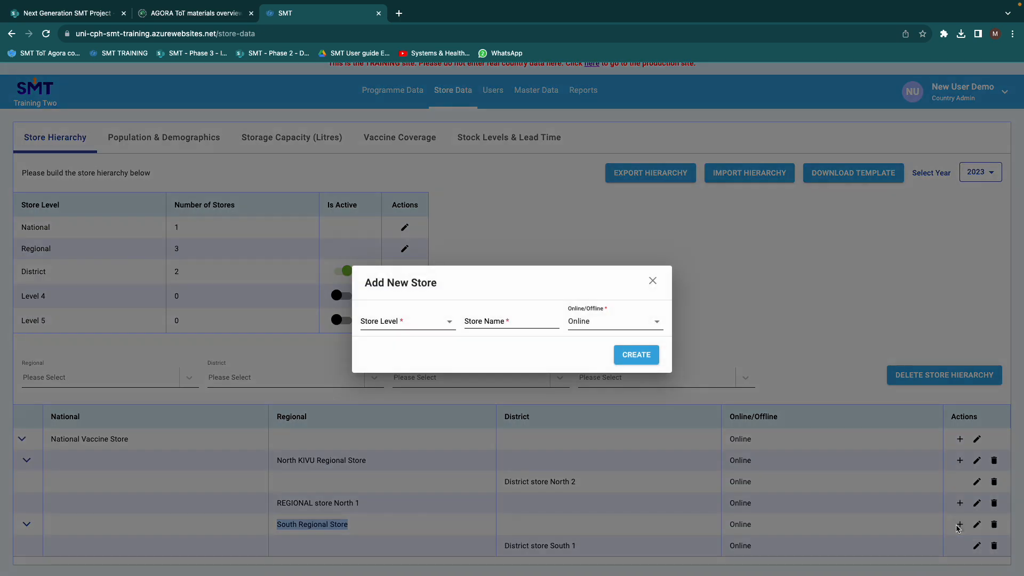
click(401, 329)
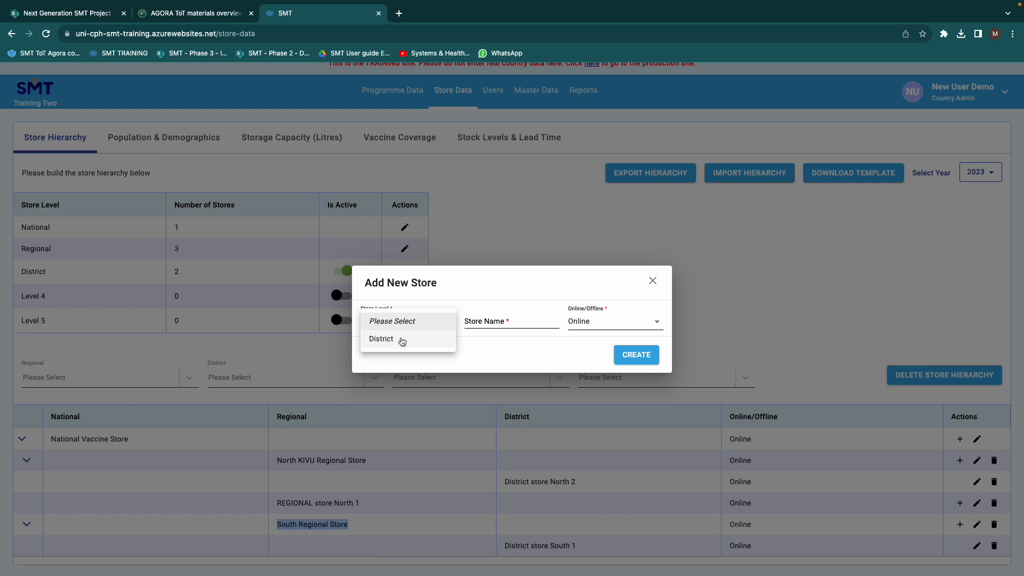
click(401, 340)
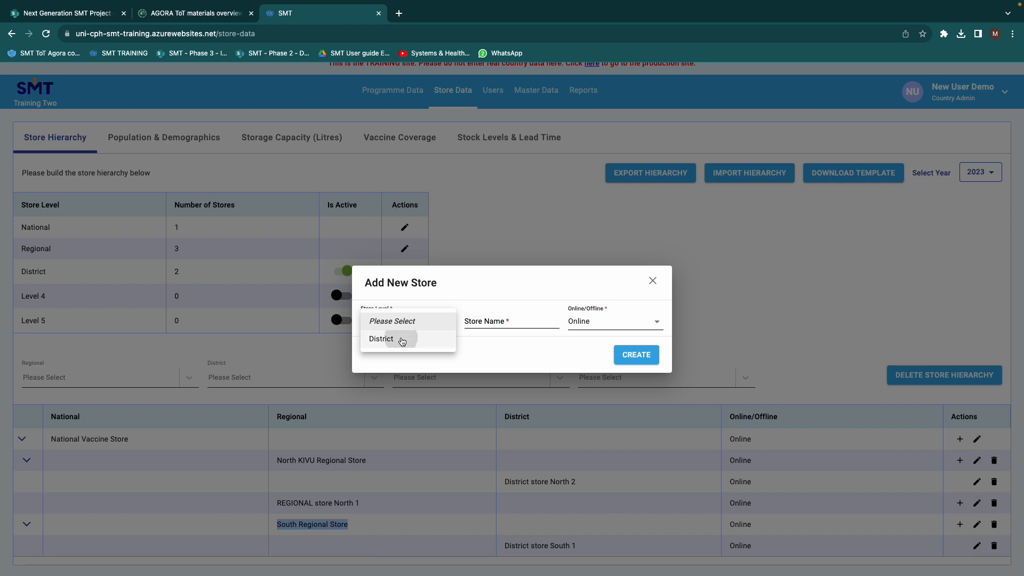
click(475, 319)
text(DISTRC)
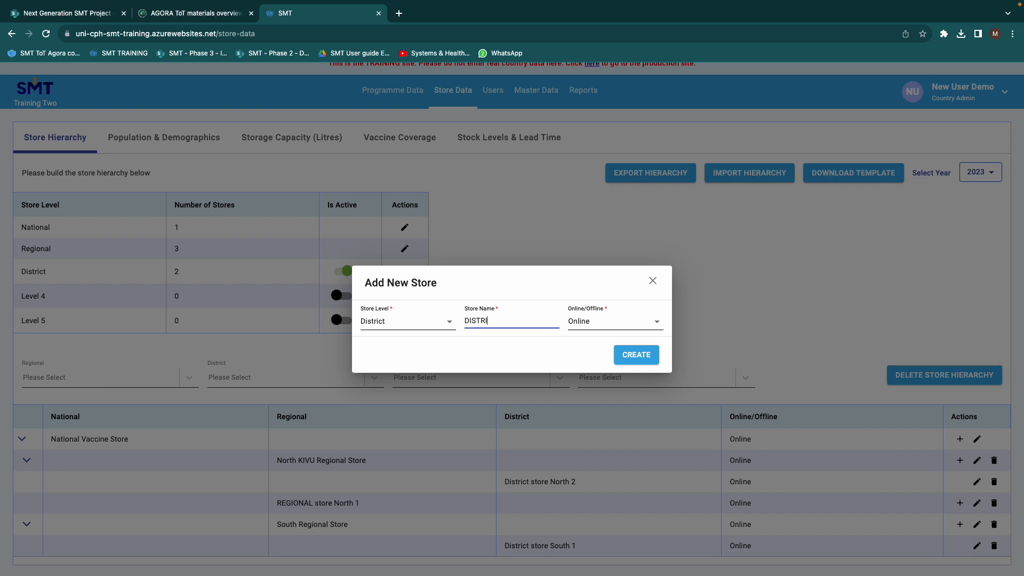
text(CT STORE 3)
click(630, 355)
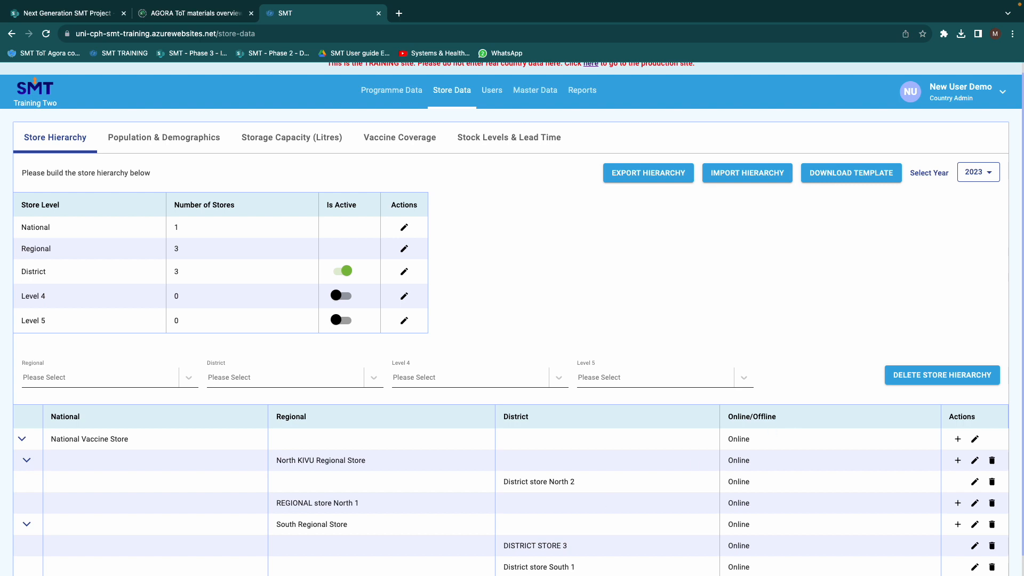
Set District store South 1 to Offline and save the update.
mouse_move(589, 522)
scroll(630, 498, down, 1)
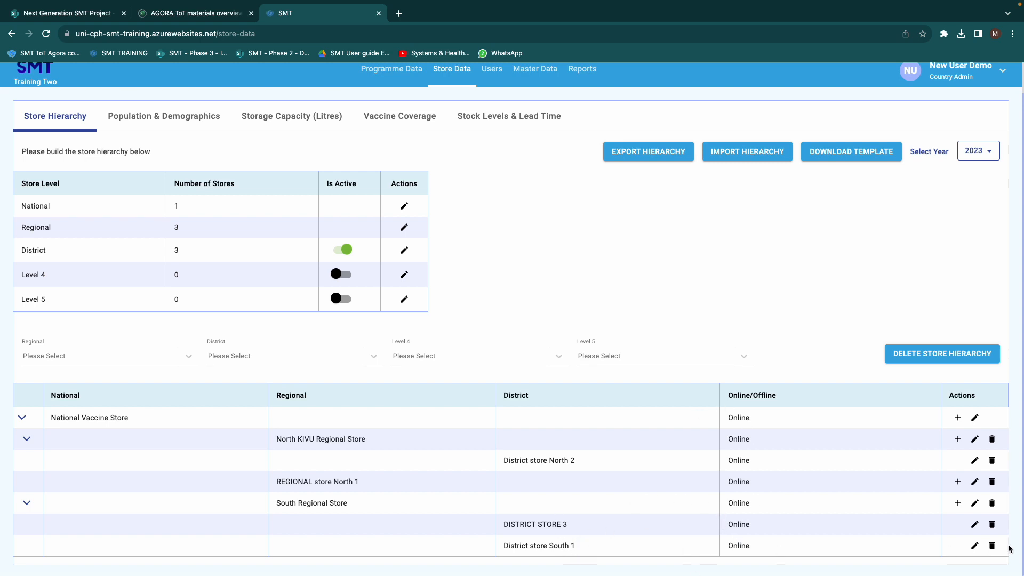
click(975, 546)
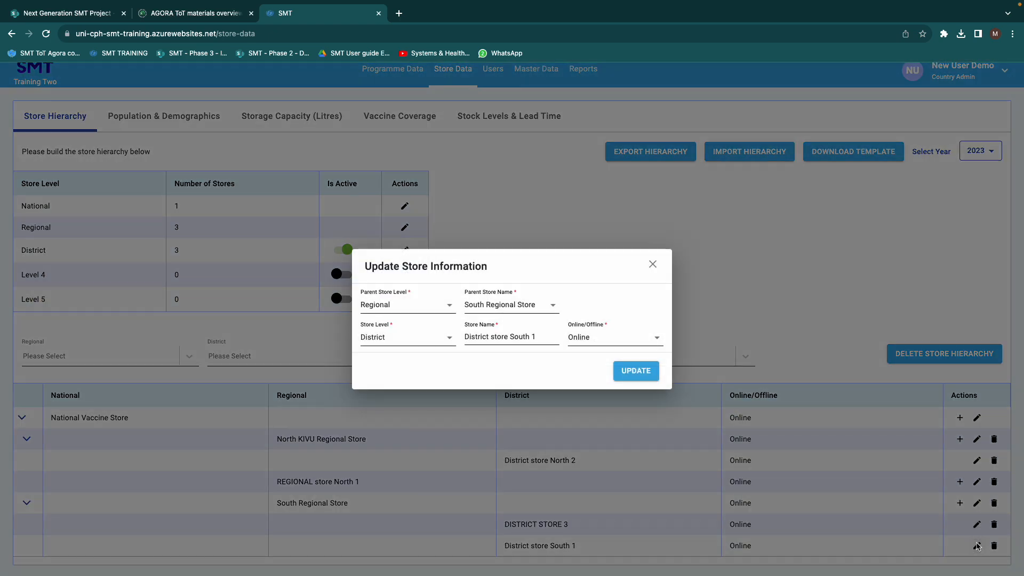
click(586, 340)
click(588, 356)
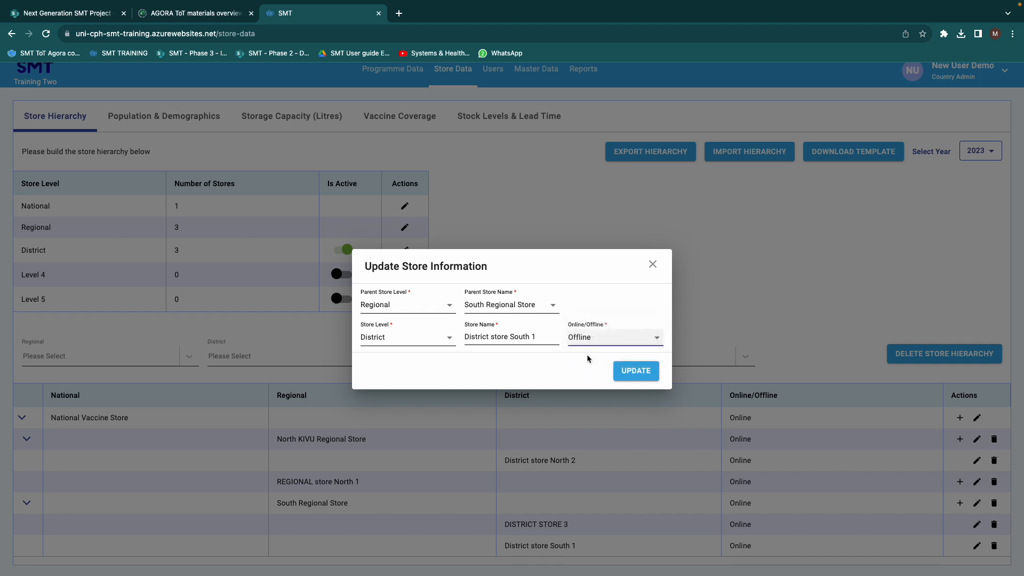
click(626, 374)
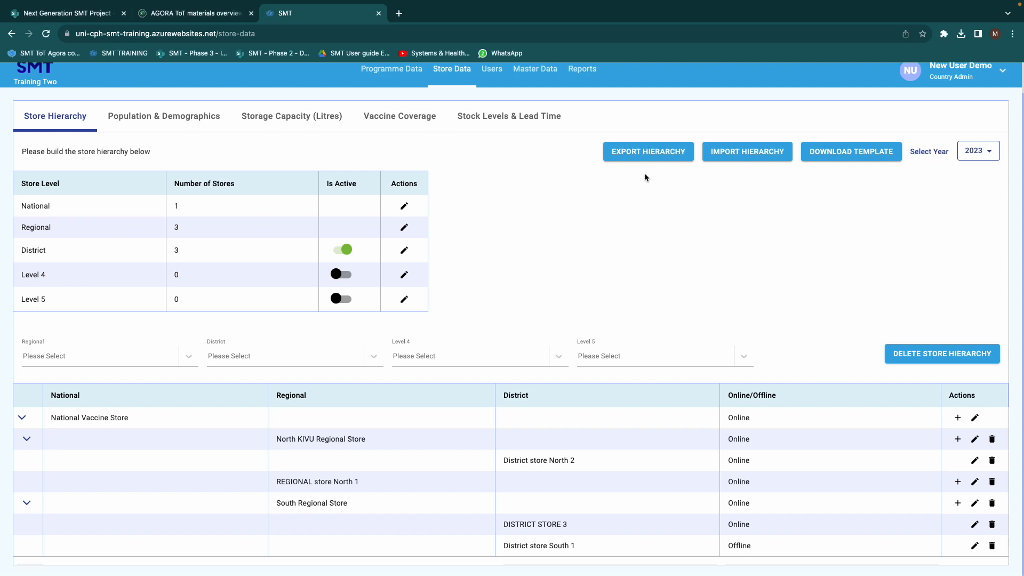
Export the edited 2023 store hierarchy.
click(647, 154)
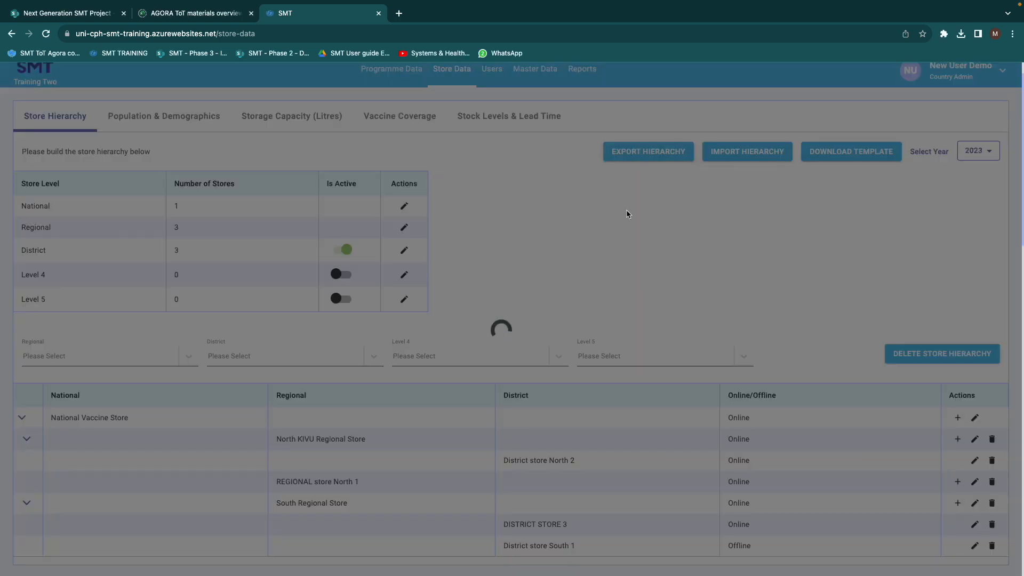